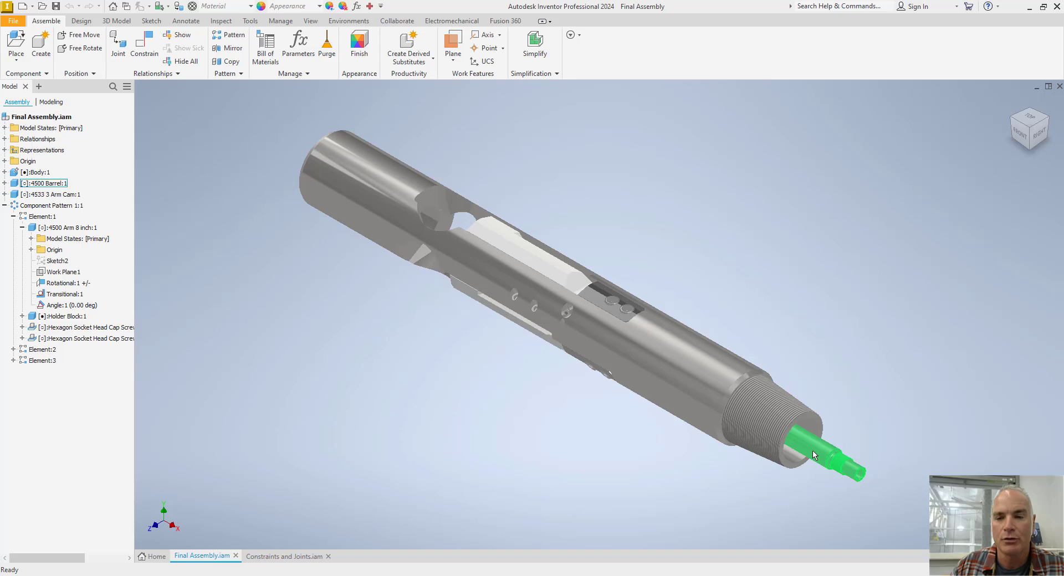
Test the final assembly's motion by sliding the barrel into the body, undoing the move, and sliding it in again.
{"action": "left_click_drag", "start_coordinate": [813, 455], "coordinate": [793, 452]}
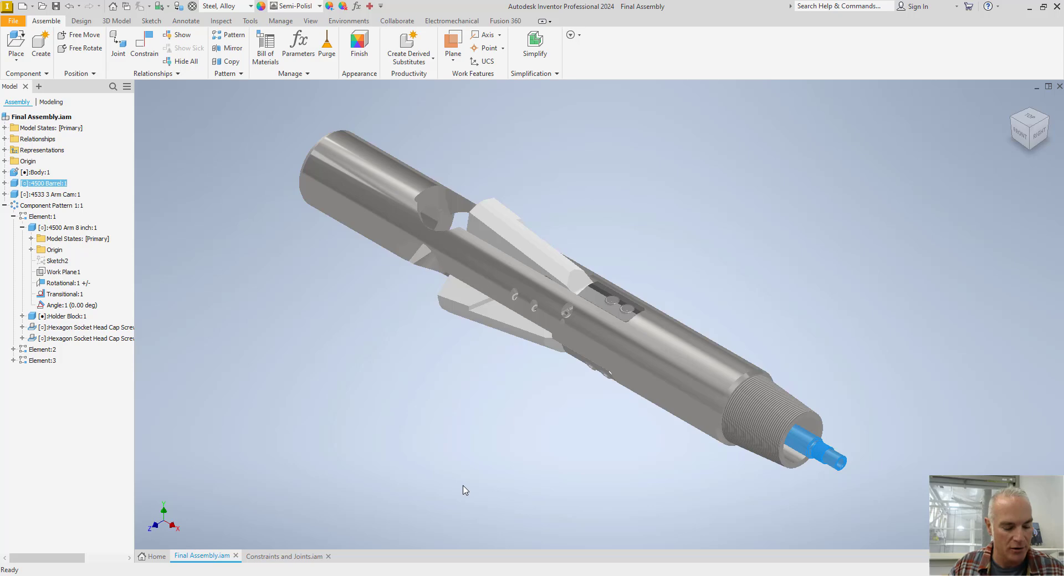
{"action": "key", "text": "ctrl+z"}
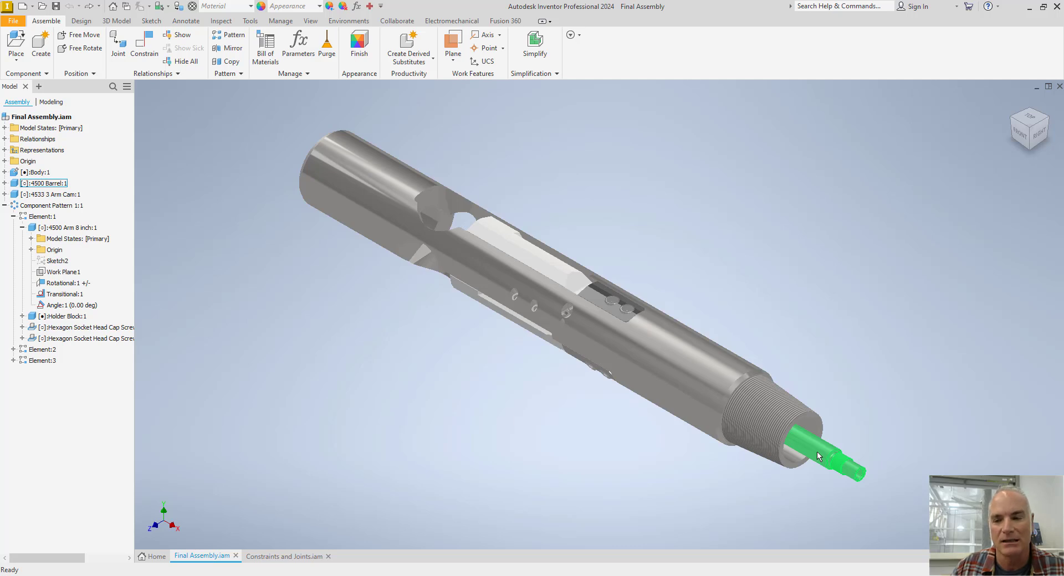
{"action": "left_click_drag", "start_coordinate": [817, 457], "coordinate": [763, 444]}
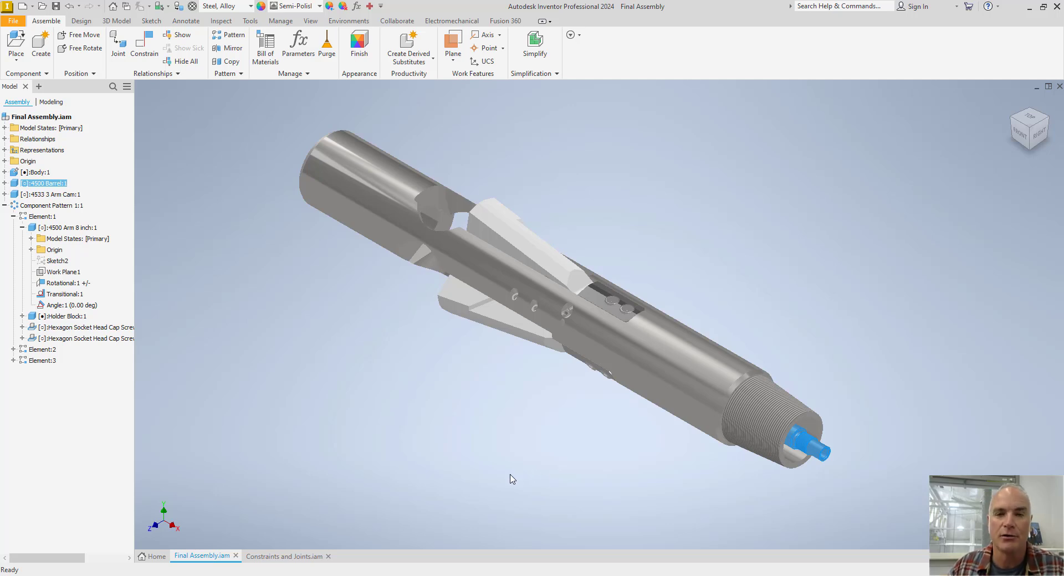
Switch to the Constraints and Joints assembly and examine the body's slot and the two threaded holes in its pocket.
{"action": "left_click", "coordinate": [289, 556]}
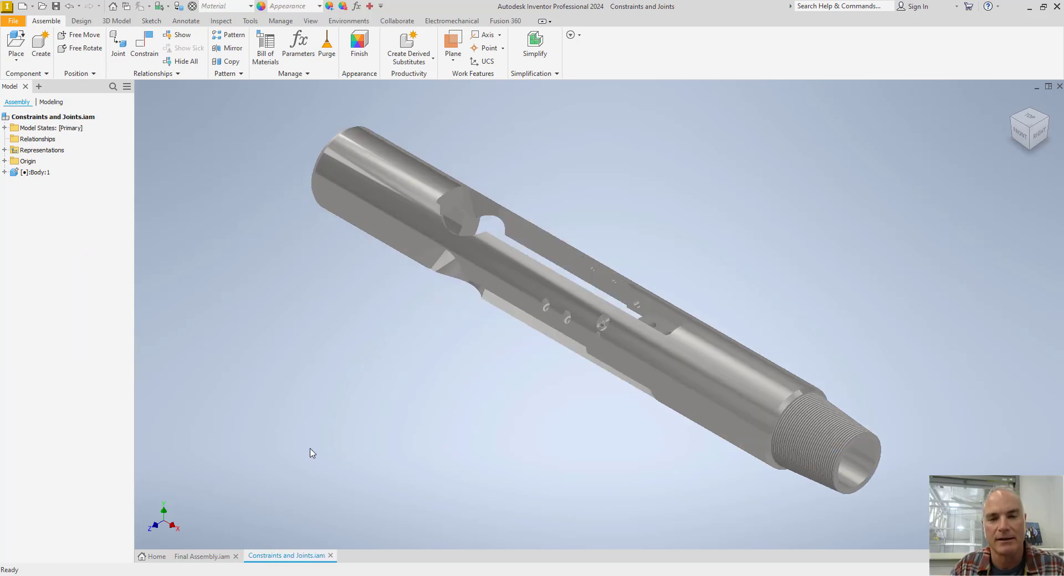
{"action": "left_click", "coordinate": [388, 228]}
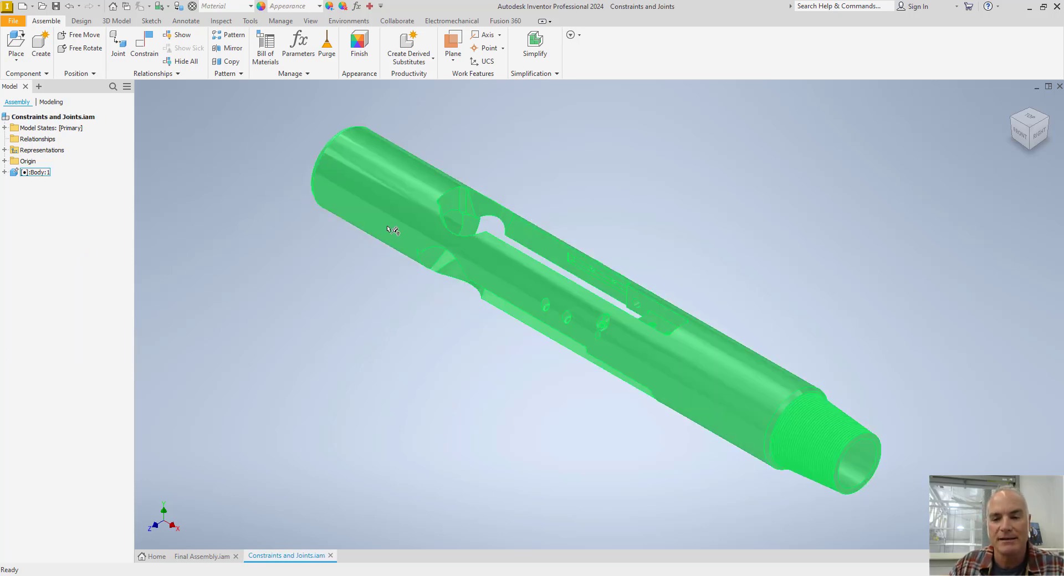
{"action": "left_click", "coordinate": [332, 236]}
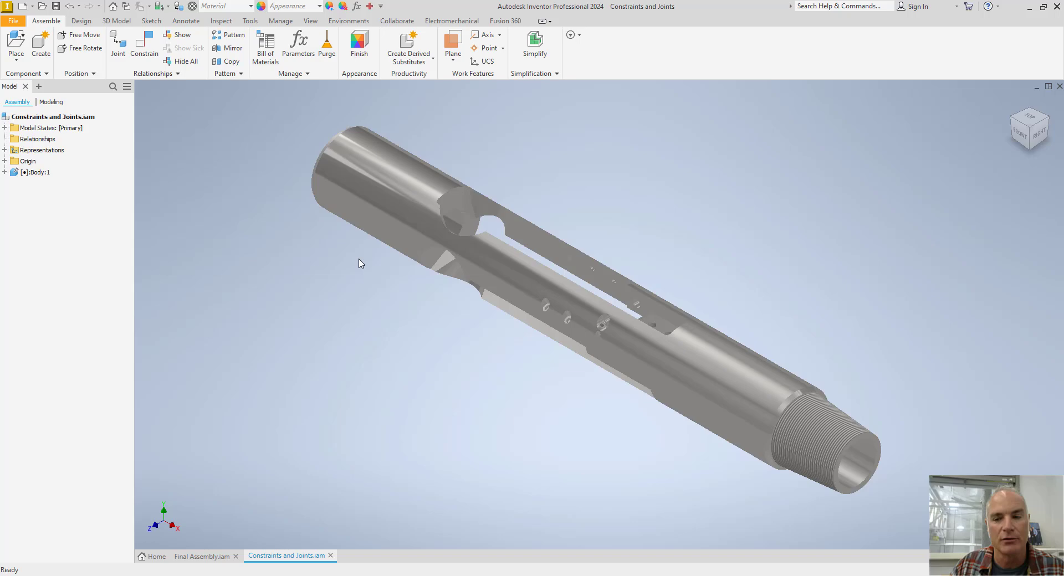
{"action": "middle_click_drag", "start_coordinate": [359, 263], "coordinate": [324, 258]}
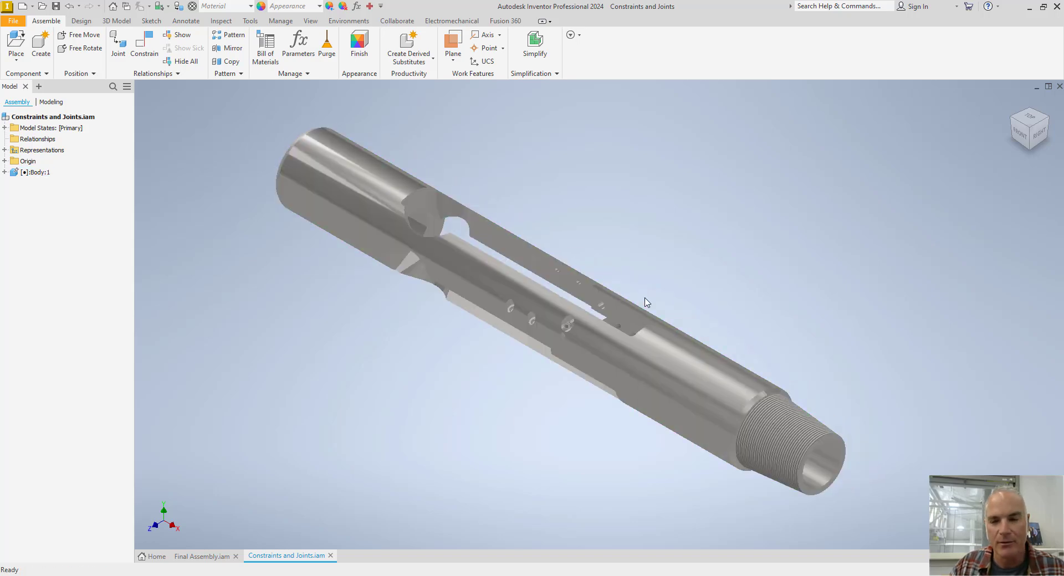
{"action": "middle_click_drag", "start_coordinate": [645, 302], "coordinate": [623, 311], "text": "shift"}
{"action": "scroll", "coordinate": [603, 362], "scroll_direction": "up", "scroll_amount": 5}
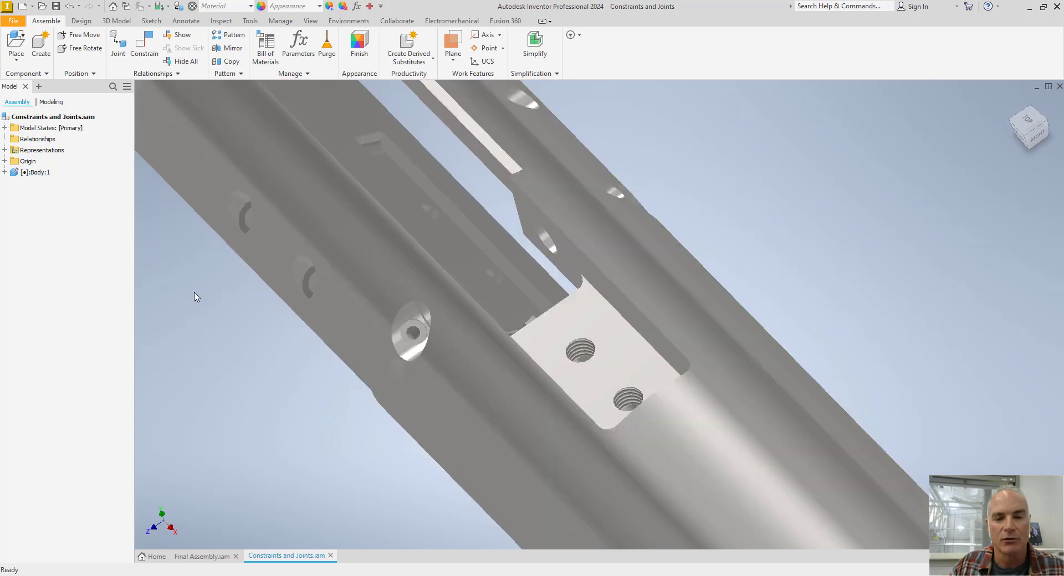
Place one Holder Block part from the 4500 3 Arm Tool folder and position it beside the body's slot.
{"action": "left_click", "coordinate": [19, 48]}
{"action": "scroll", "coordinate": [529, 268], "scroll_direction": "down", "scroll_amount": 2}
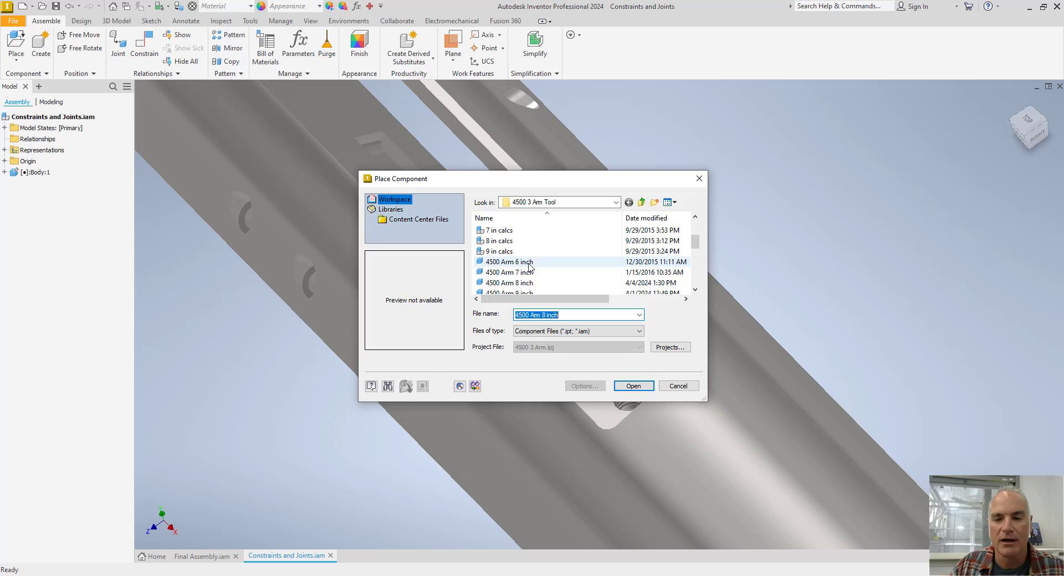
{"action": "scroll", "coordinate": [529, 267], "scroll_direction": "down", "scroll_amount": 5}
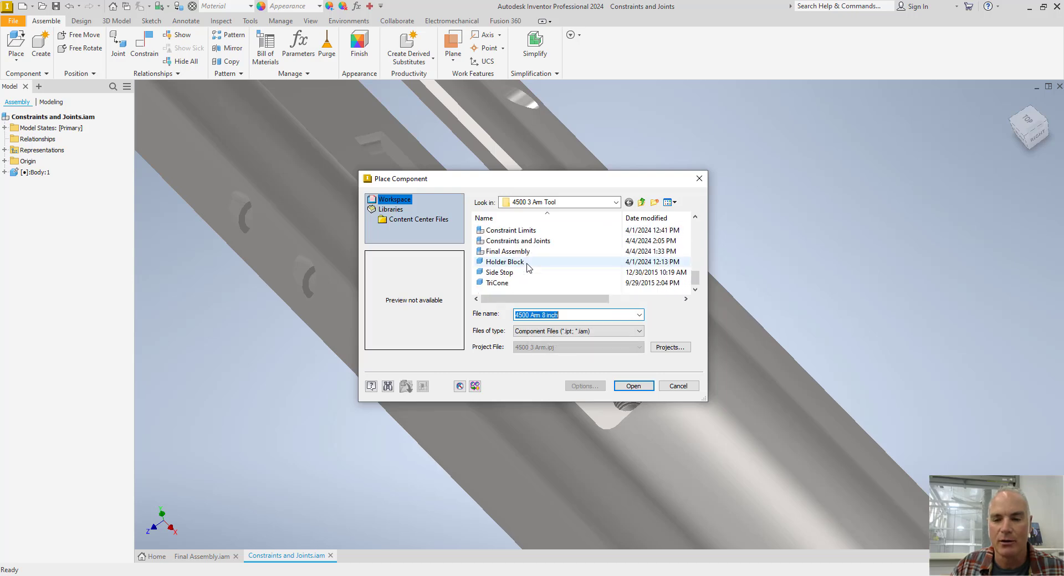
{"action": "left_click", "coordinate": [527, 264]}
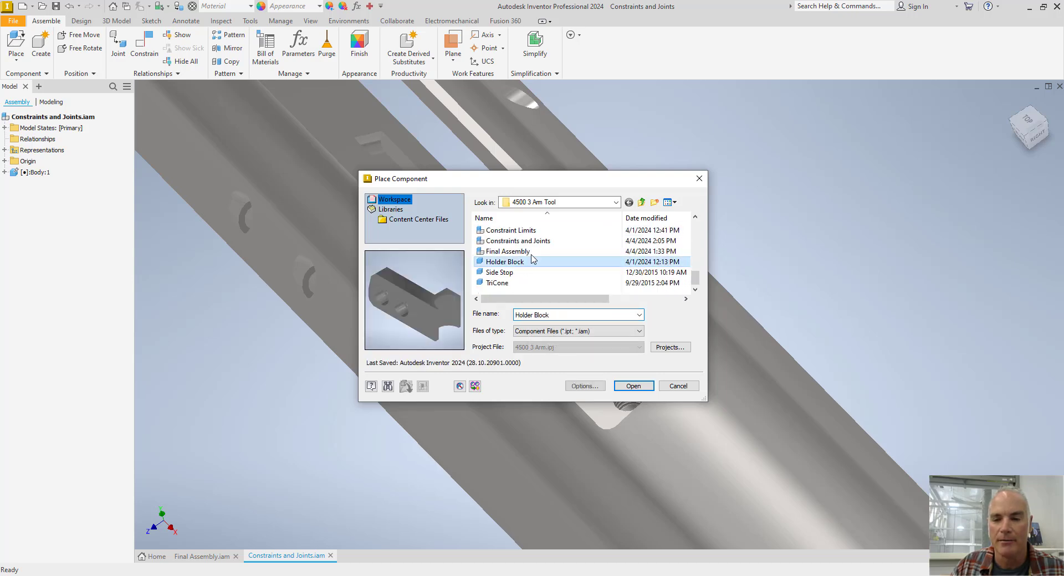
{"action": "left_click", "coordinate": [615, 386]}
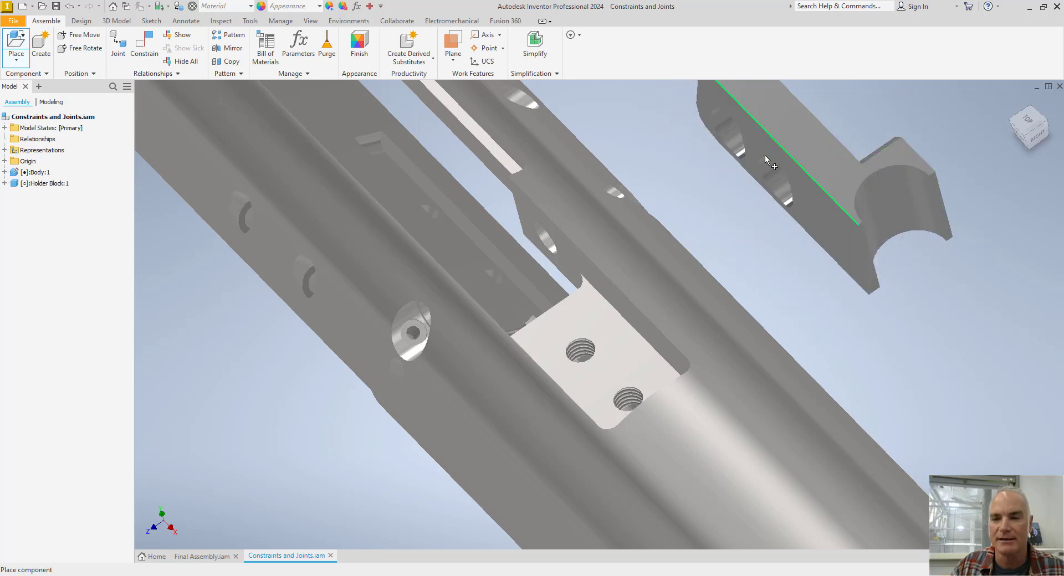
{"action": "right_click", "coordinate": [726, 228]}
{"action": "left_click", "coordinate": [736, 215]}
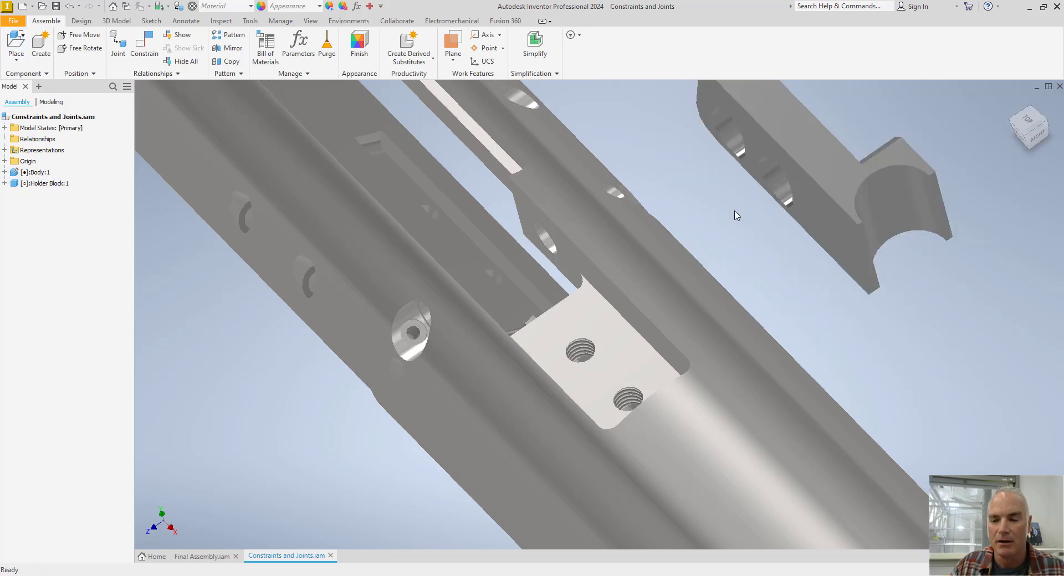
{"action": "scroll", "coordinate": [736, 215], "scroll_direction": "up", "scroll_amount": 3}
{"action": "left_click_drag", "start_coordinate": [765, 211], "coordinate": [769, 171]}
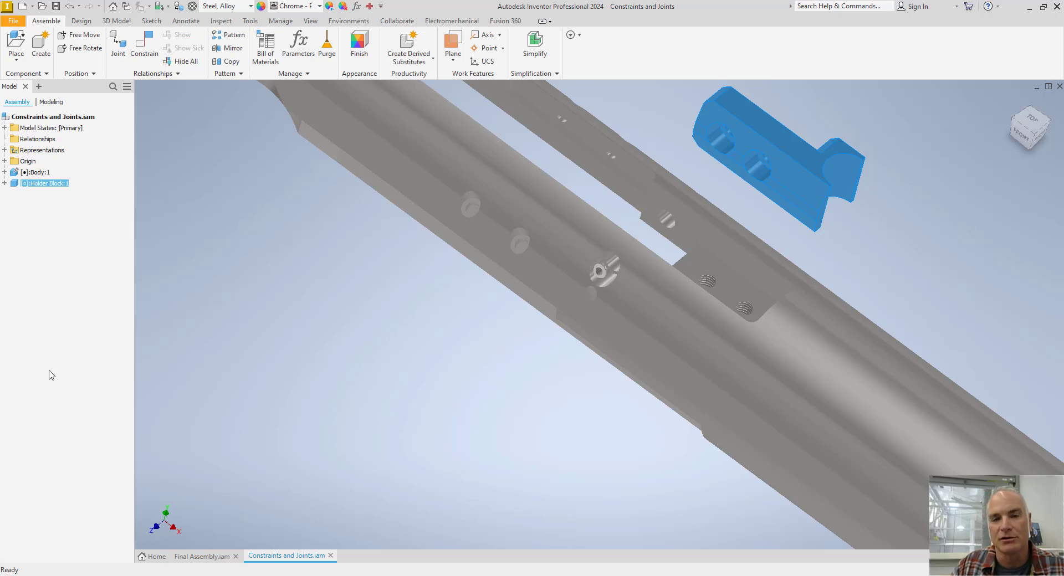
Add a mate constraint with 0.000 in offset between the body's flat pocket face and the Holder Block's underside.
{"action": "left_click", "coordinate": [149, 47]}
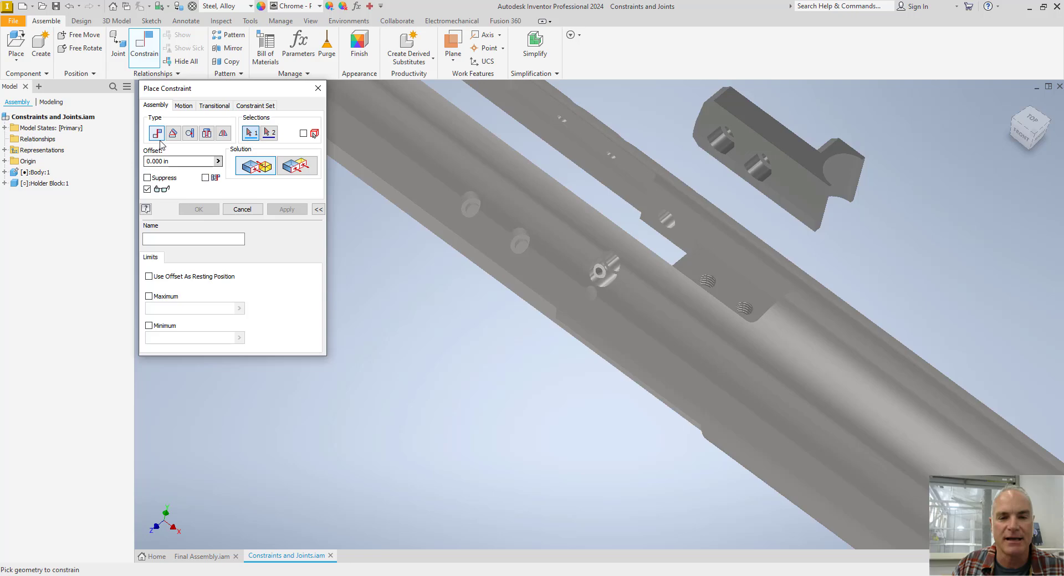
{"action": "left_click", "coordinate": [705, 266]}
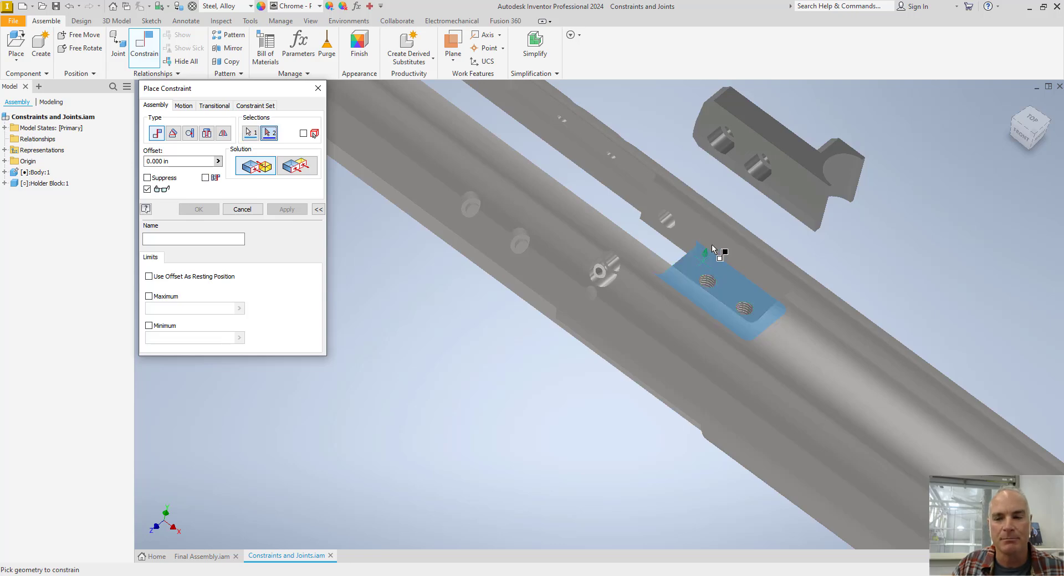
{"action": "middle_click_drag", "start_coordinate": [755, 229], "coordinate": [629, 245], "text": "shift"}
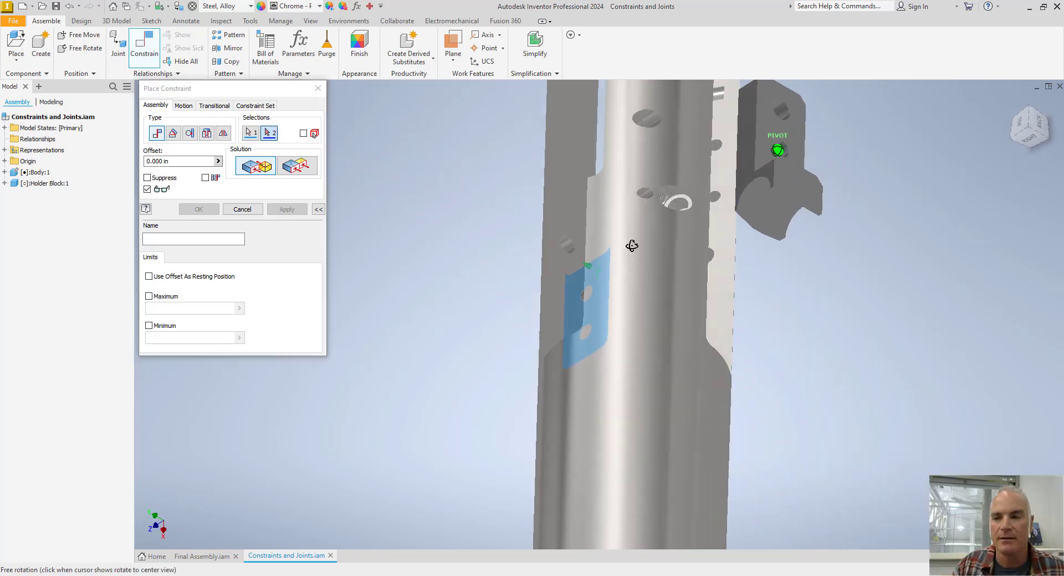
{"action": "left_click", "coordinate": [774, 130]}
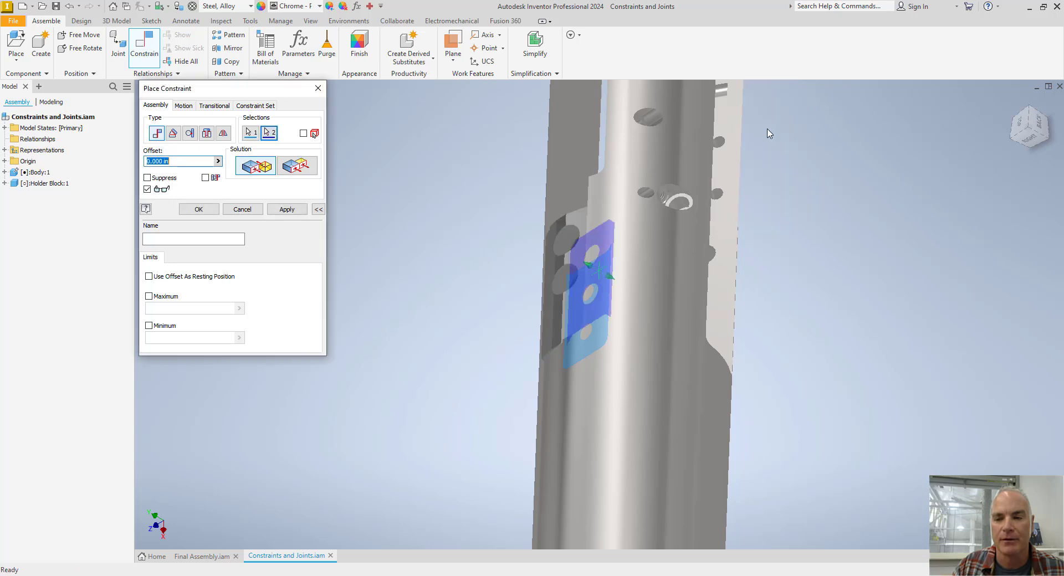
{"action": "left_click", "coordinate": [213, 209]}
Move the Holder Block along its mated plane until it sits clear of the body.
{"action": "middle_click_drag", "start_coordinate": [492, 344], "coordinate": [466, 430], "text": "shift"}
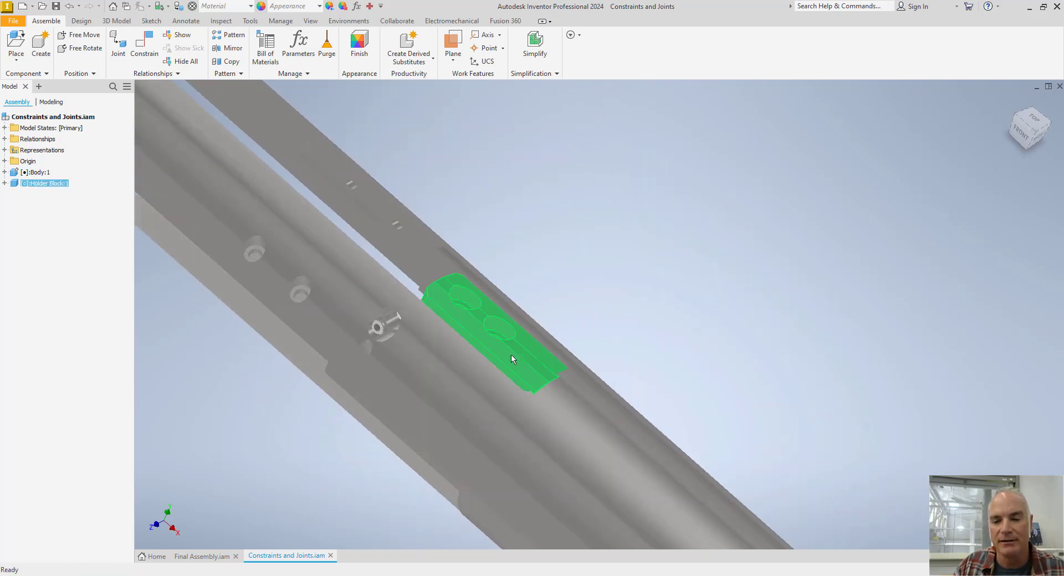
{"action": "left_click_drag", "start_coordinate": [510, 354], "coordinate": [598, 275]}
{"action": "scroll", "coordinate": [486, 194], "scroll_direction": "down", "scroll_amount": 3}
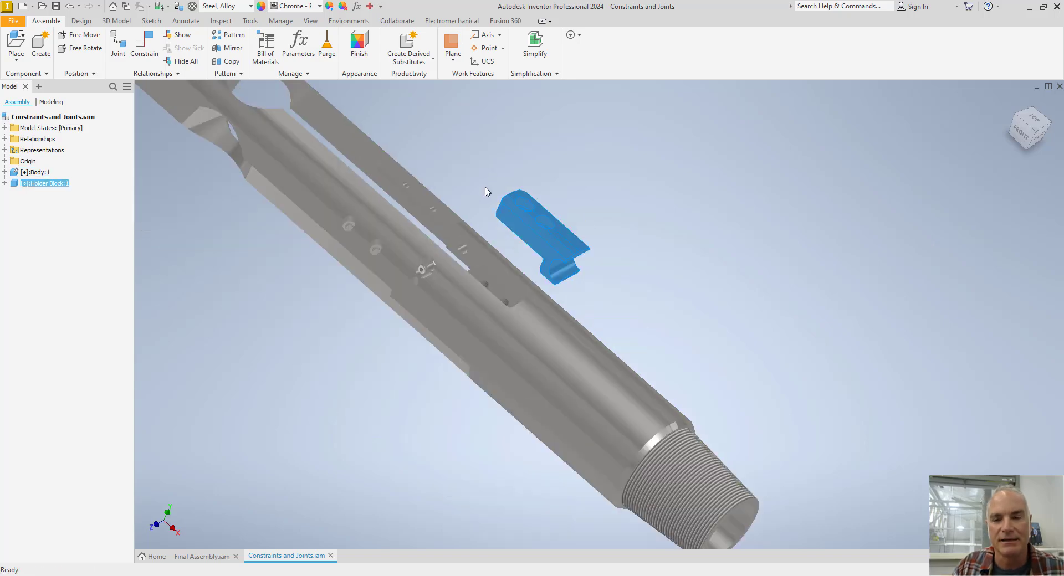
{"action": "scroll", "coordinate": [483, 193], "scroll_direction": "up", "scroll_amount": 4}
{"action": "middle_click_drag", "start_coordinate": [482, 192], "coordinate": [466, 206]}
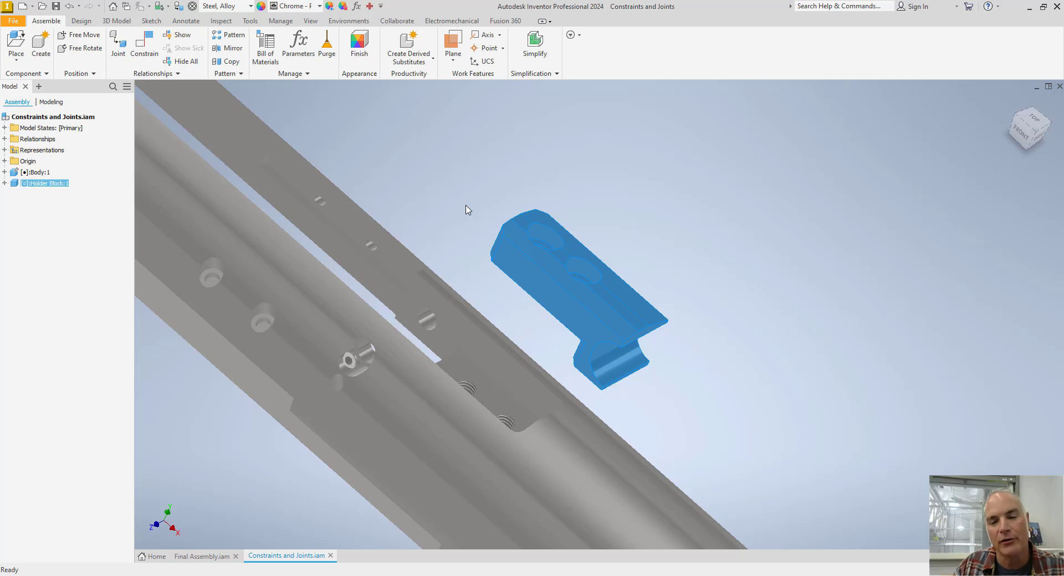
Mate the axis of the Holder Block's hole farthest from its hook to the pocket's threaded hole nearest the body's threaded end.
{"action": "left_click", "coordinate": [146, 47]}
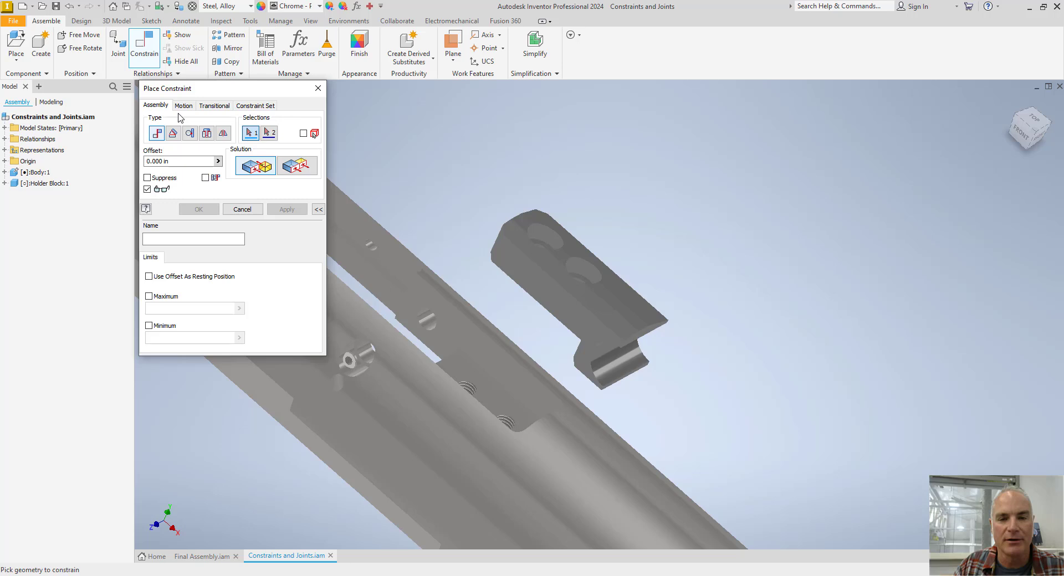
{"action": "scroll", "coordinate": [511, 240], "scroll_direction": "up", "scroll_amount": 3}
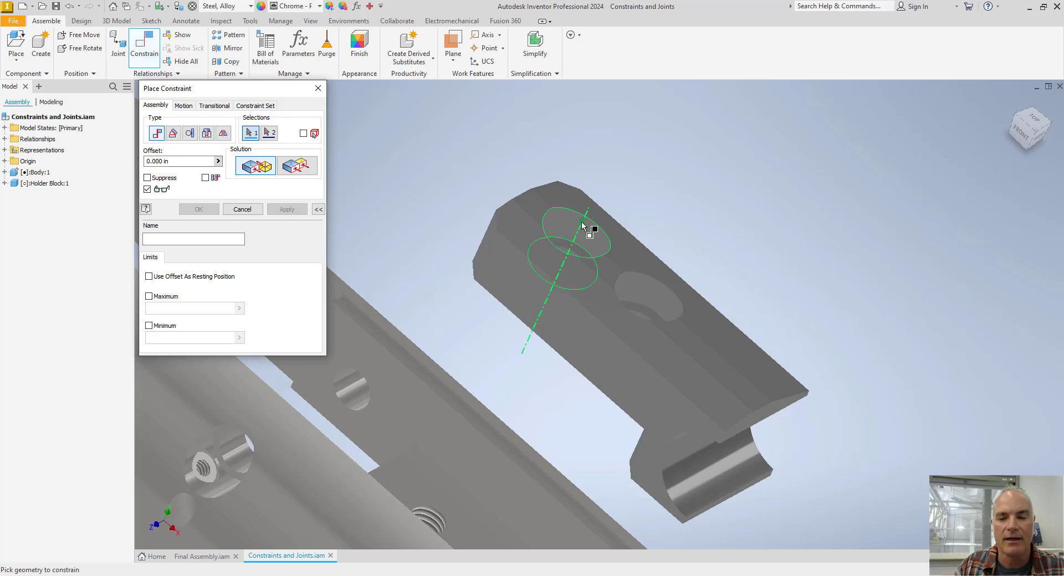
{"action": "left_click", "coordinate": [589, 242]}
{"action": "scroll", "coordinate": [534, 289], "scroll_direction": "down", "scroll_amount": 3}
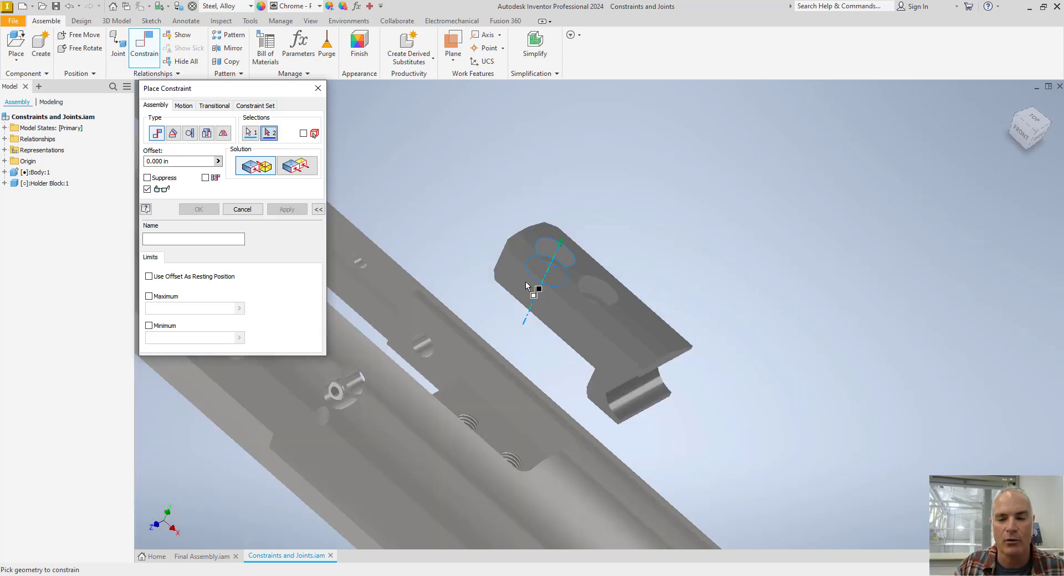
{"action": "scroll", "coordinate": [530, 446], "scroll_direction": "up", "scroll_amount": 4}
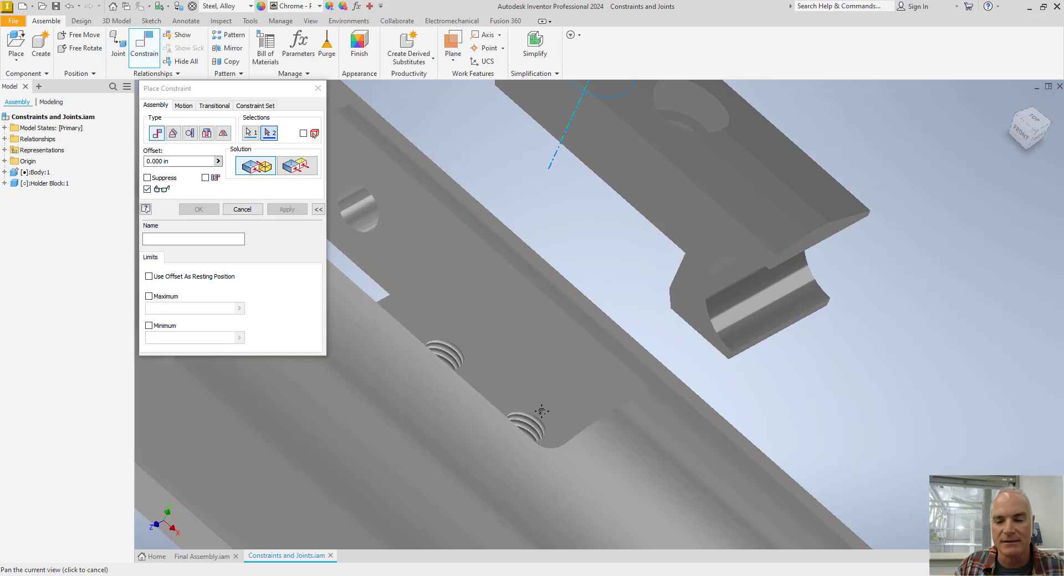
{"action": "left_click", "coordinate": [533, 427]}
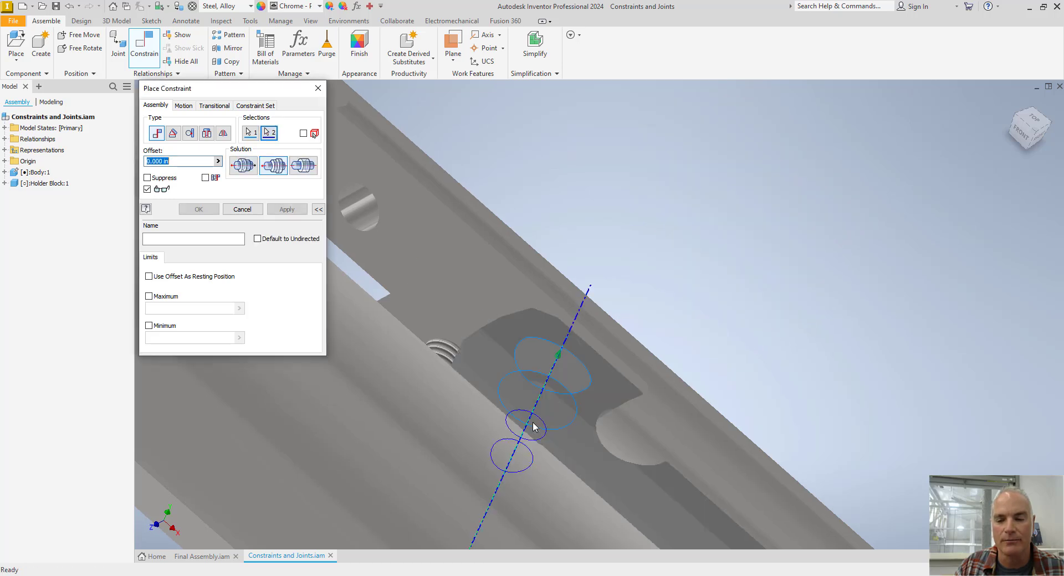
{"action": "left_click", "coordinate": [282, 211]}
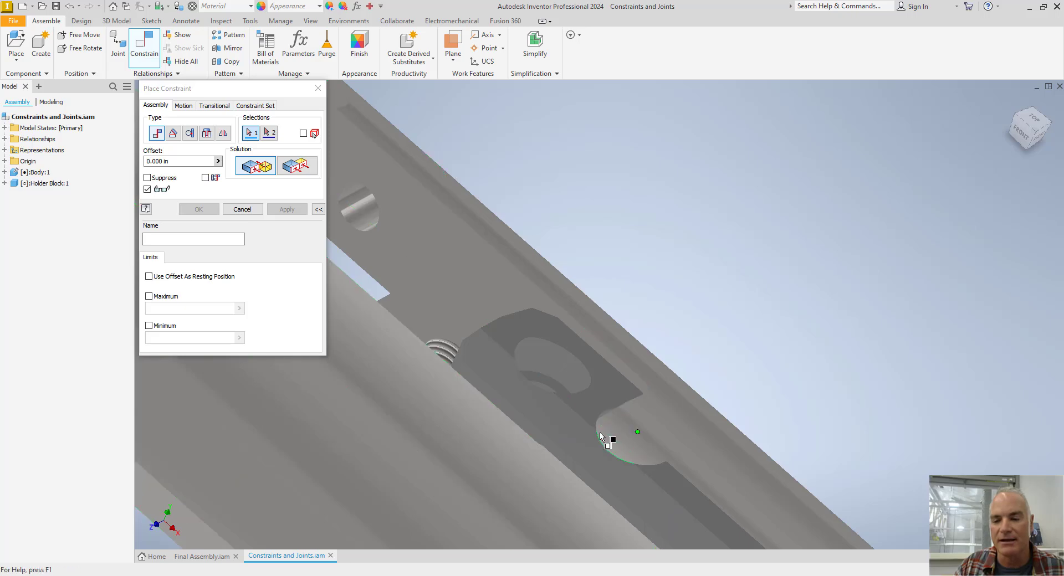
Mate the axis of the Holder Block's other counterbored hole to the remaining threaded hole in the body's pocket.
{"action": "scroll", "coordinate": [609, 435], "scroll_direction": "up", "scroll_amount": 5}
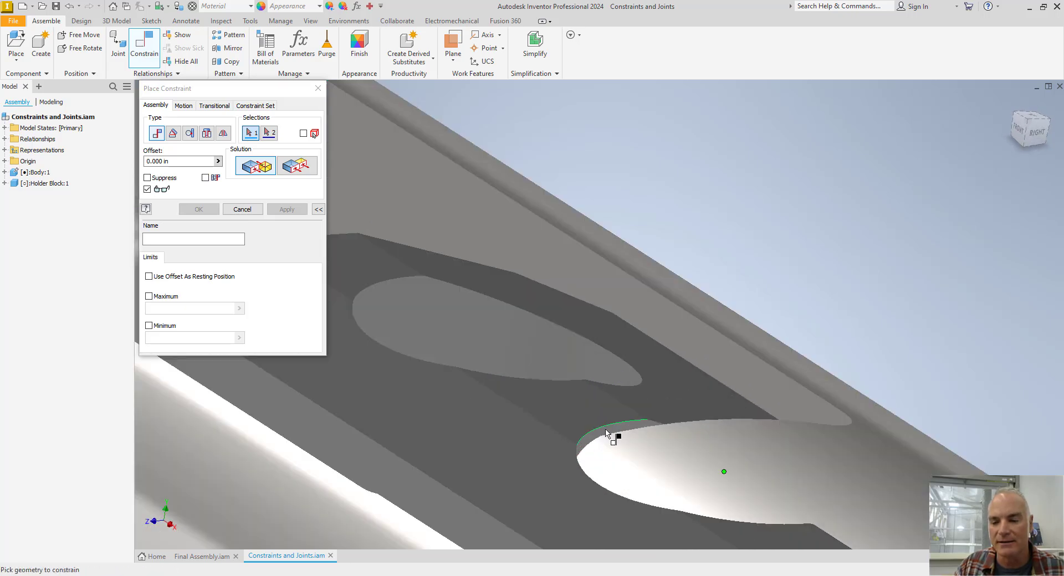
{"action": "left_click", "coordinate": [608, 431]}
{"action": "middle_click_drag", "start_coordinate": [572, 416], "coordinate": [600, 411], "text": "shift"}
{"action": "left_click", "coordinate": [603, 444]}
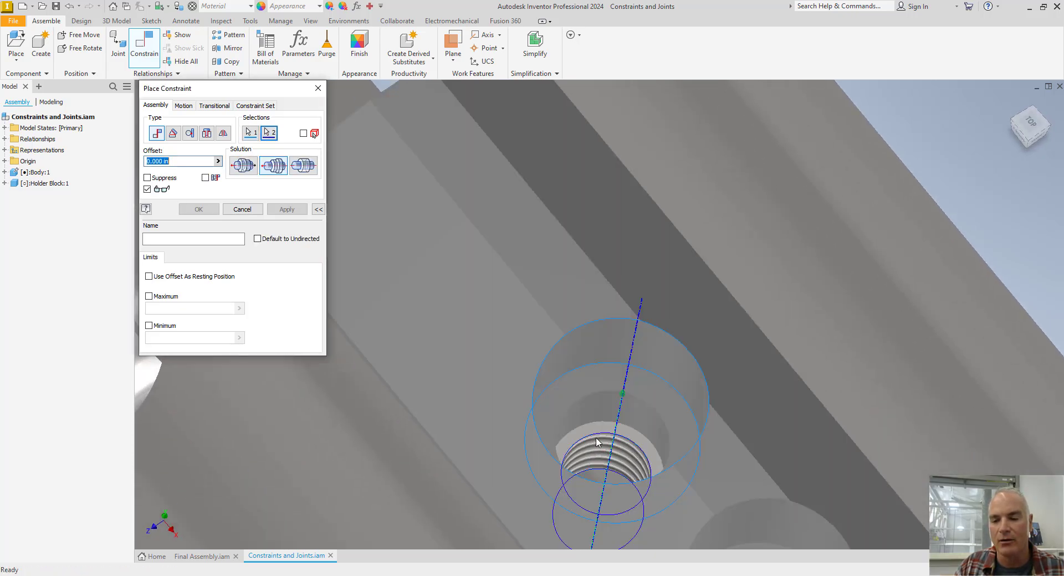
{"action": "left_click", "coordinate": [208, 211]}
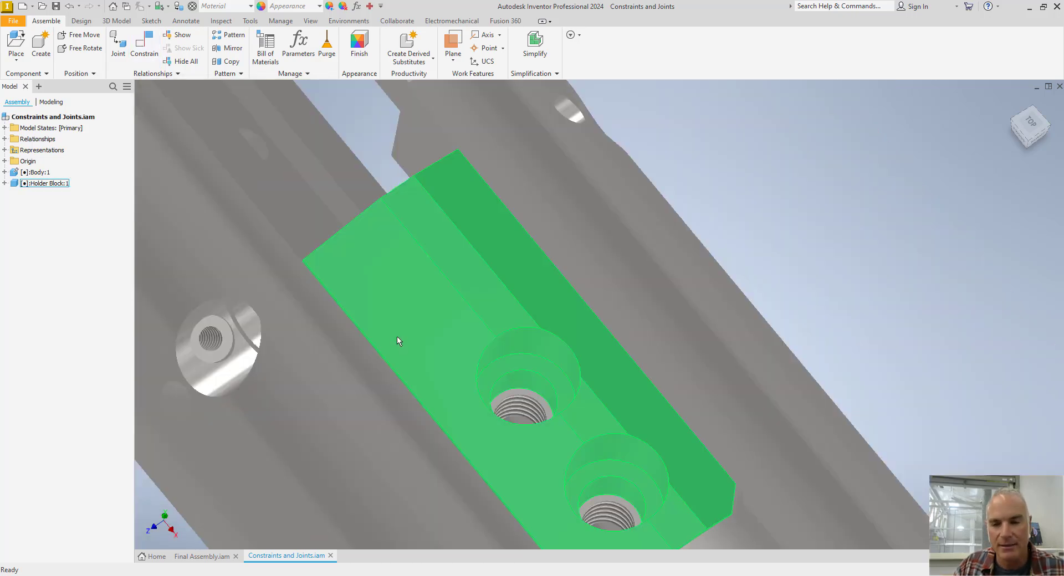
Turn on the degrees of freedom display for the assembly's components.
{"action": "key", "text": "F6"}
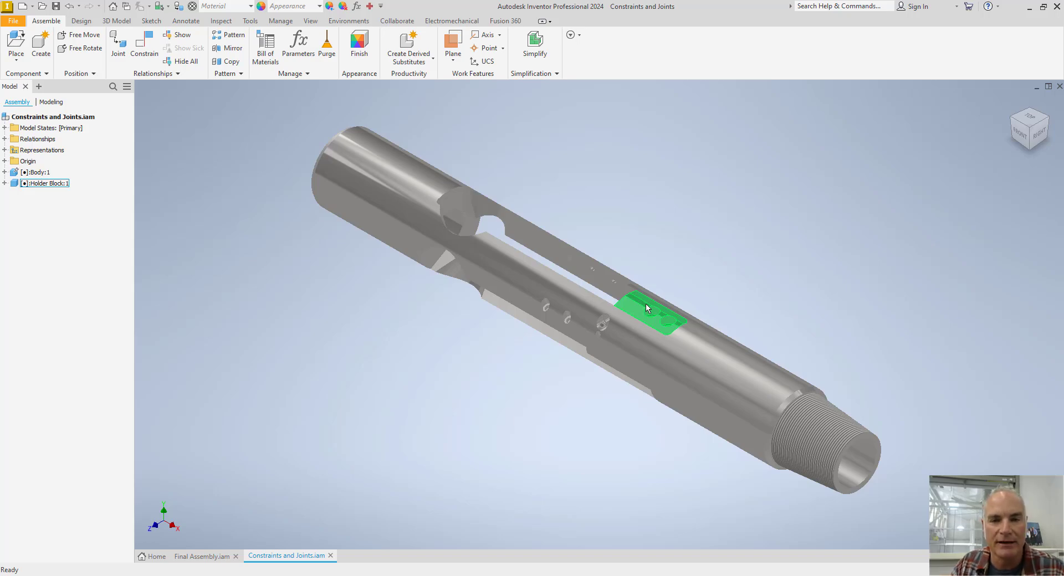
{"action": "scroll", "coordinate": [690, 306], "scroll_direction": "up", "scroll_amount": 3}
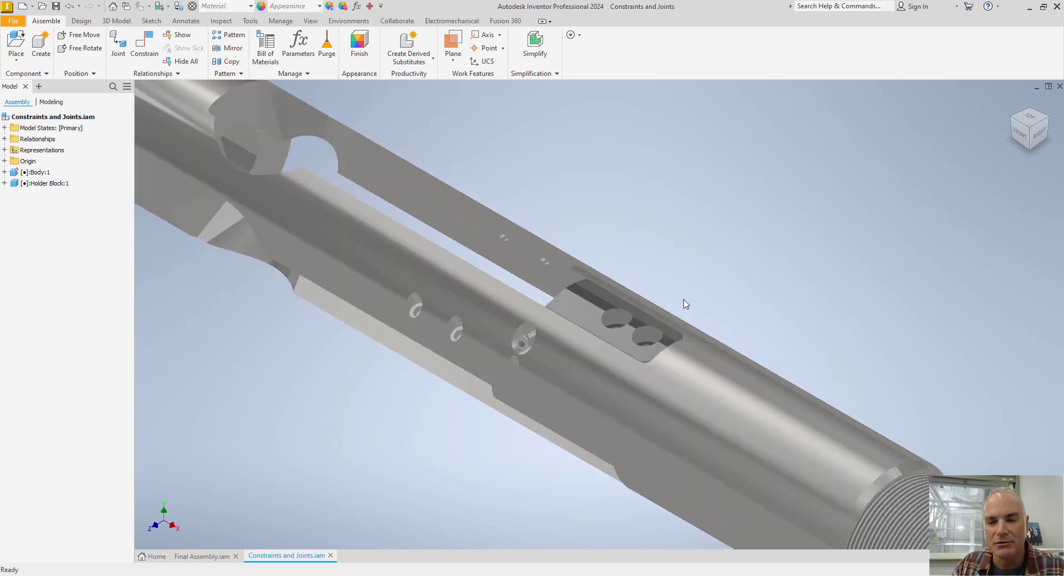
{"action": "left_click", "coordinate": [310, 21]}
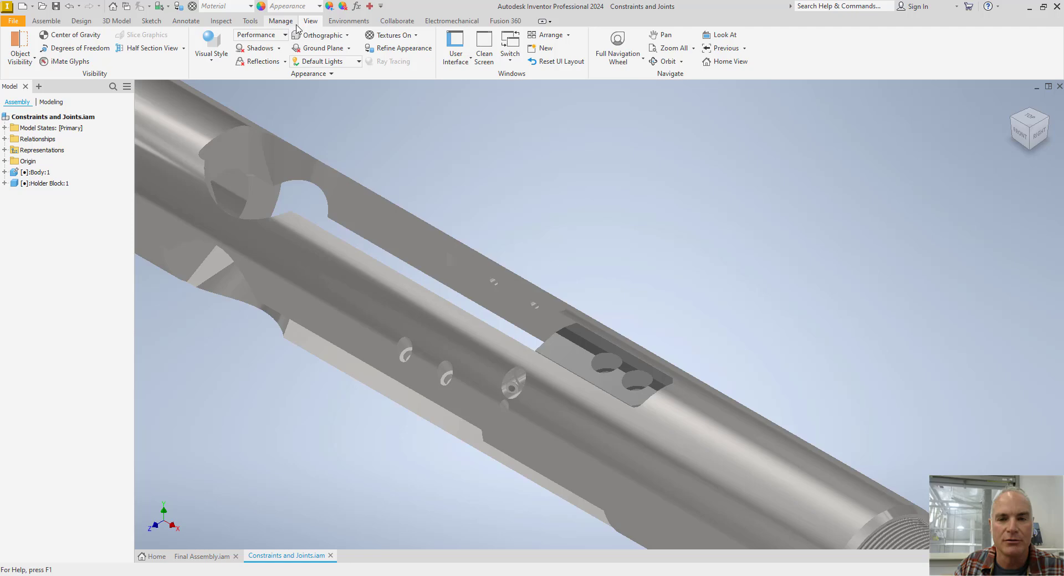
{"action": "left_click", "coordinate": [80, 49]}
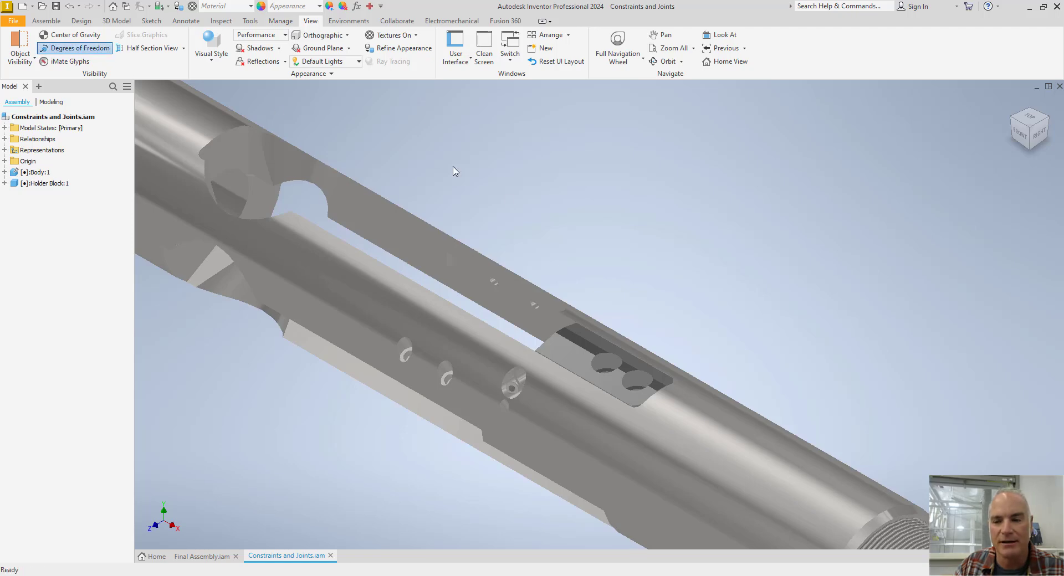
{"action": "scroll", "coordinate": [520, 204], "scroll_direction": "up", "scroll_amount": 3}
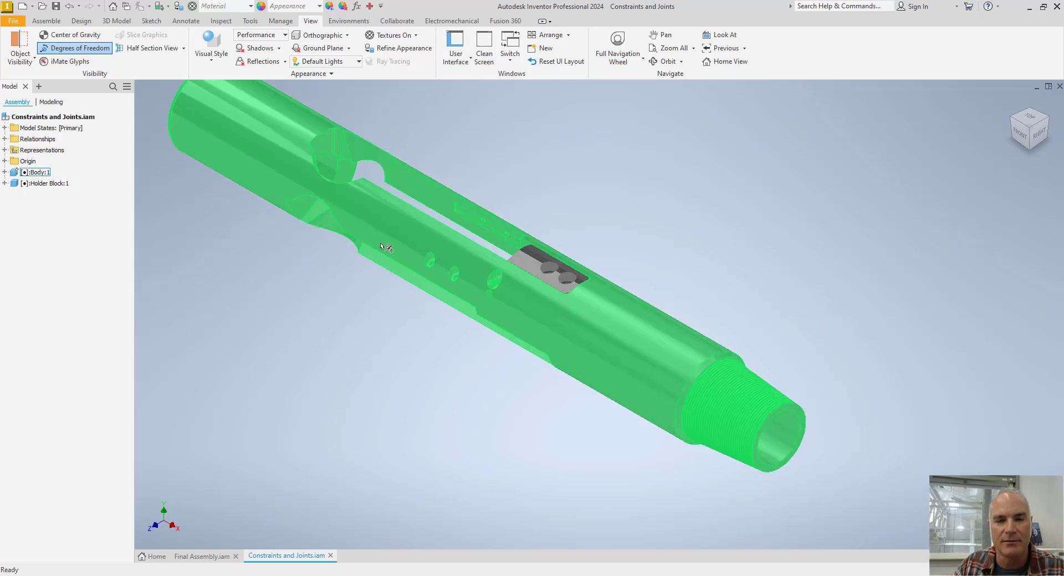
Turn off the degrees of freedom display for the assembly's components.
{"action": "left_click", "coordinate": [93, 50]}
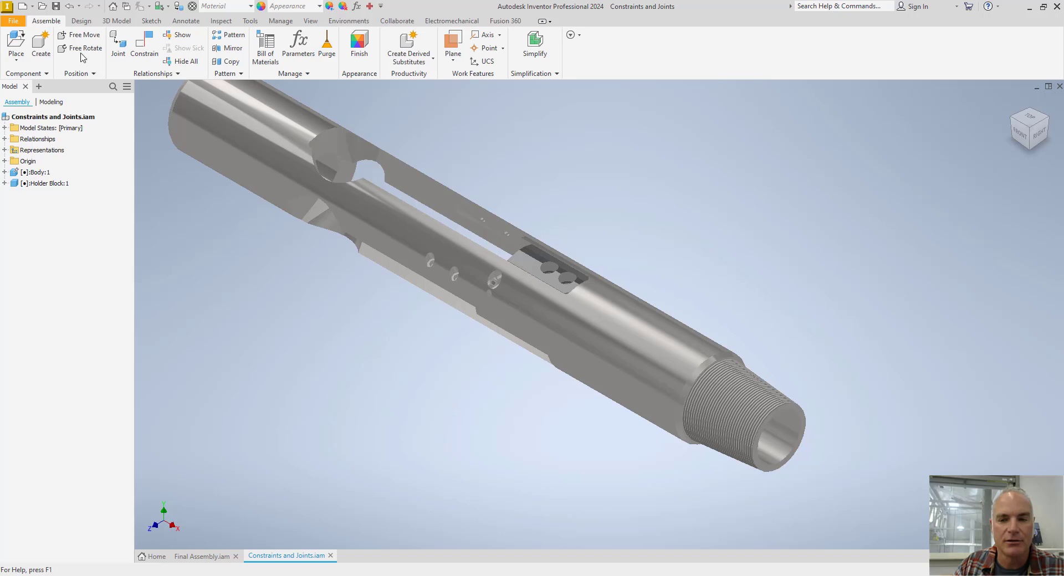
Place one instance of the 4500 Arm 8 inch part in the open space above the body.
{"action": "middle_click_drag", "start_coordinate": [520, 277], "coordinate": [482, 366]}
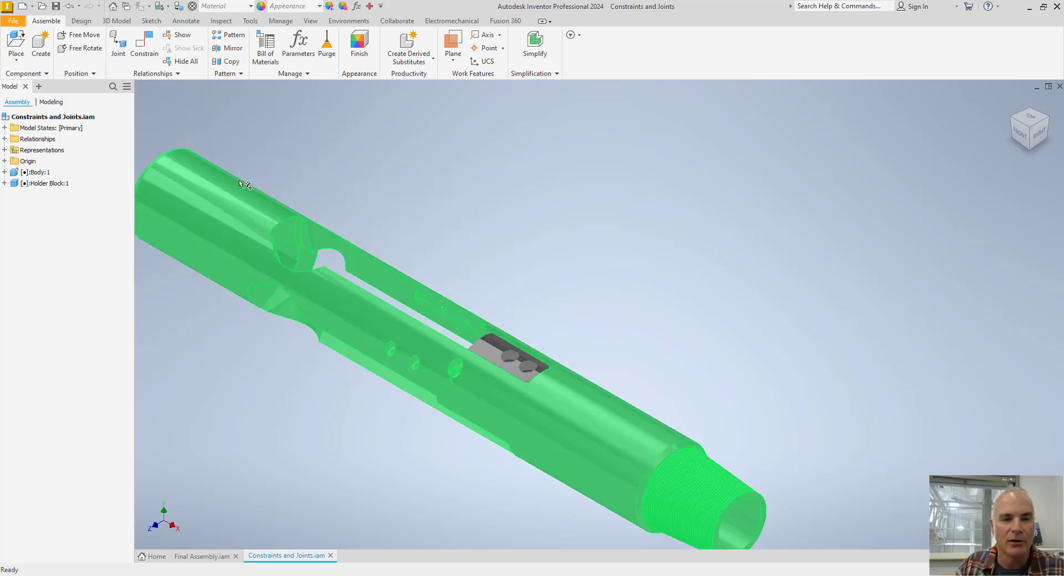
{"action": "left_click", "coordinate": [16, 45]}
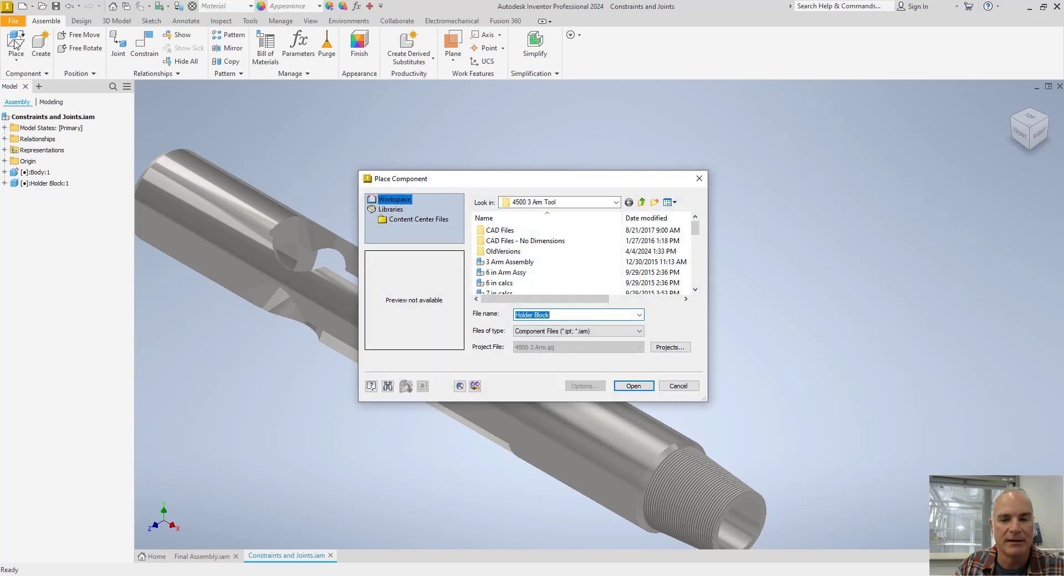
{"action": "scroll", "coordinate": [527, 266], "scroll_direction": "down", "scroll_amount": 1}
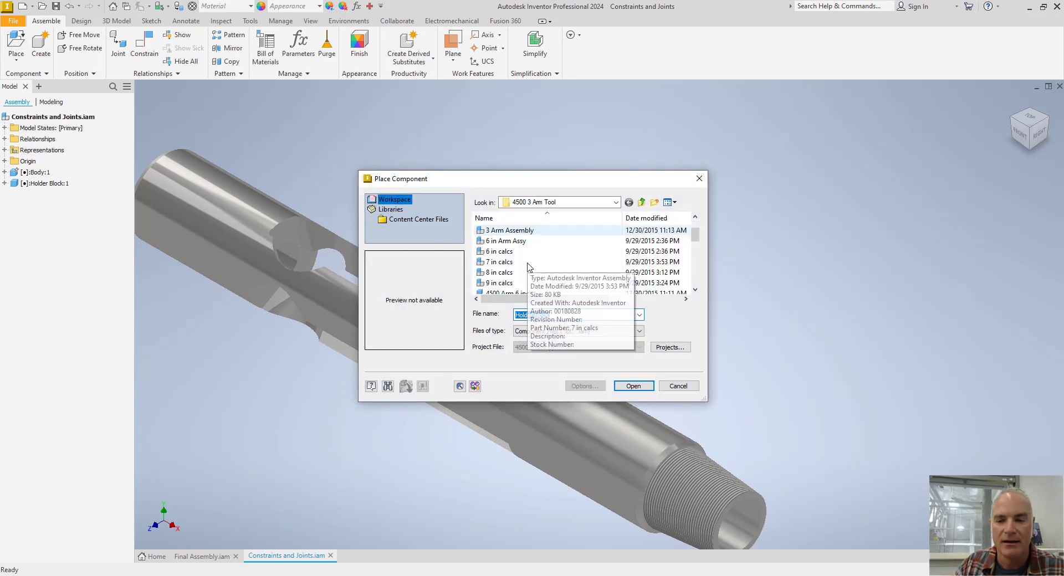
{"action": "left_click", "coordinate": [502, 272]}
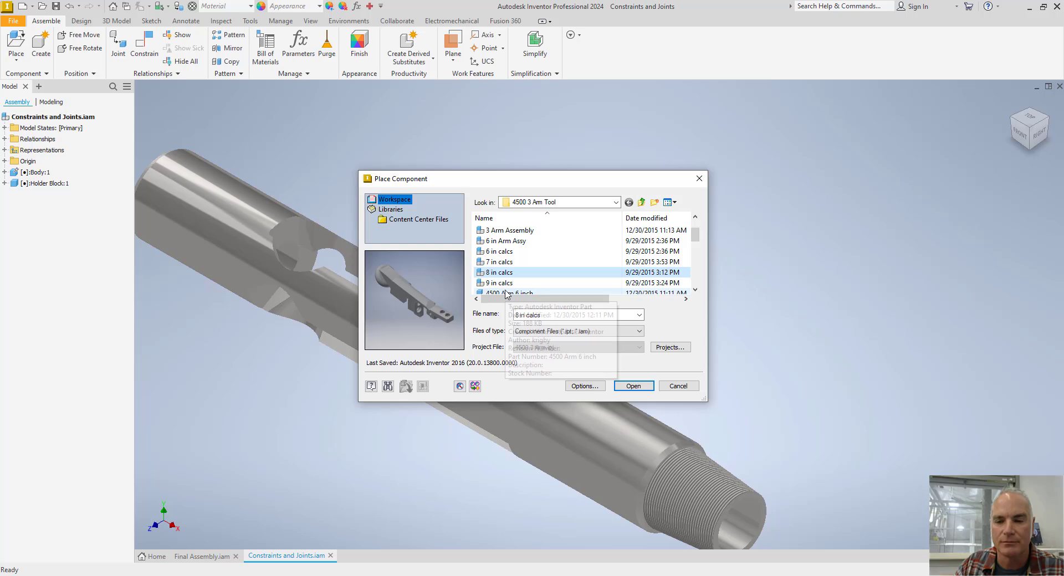
{"action": "scroll", "coordinate": [510, 277], "scroll_direction": "down", "scroll_amount": 2}
{"action": "left_click", "coordinate": [517, 252]}
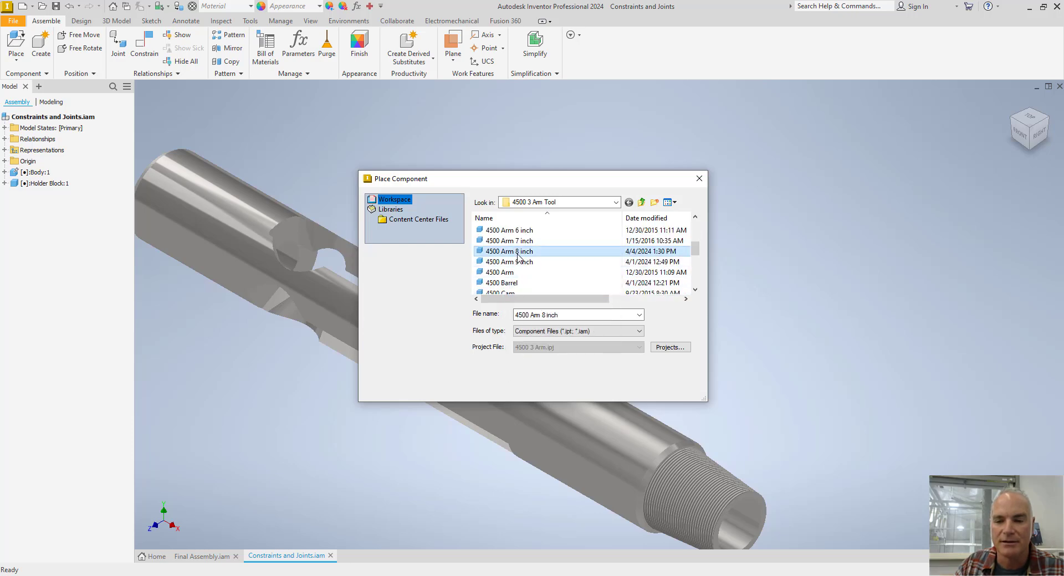
{"action": "left_click", "coordinate": [632, 385]}
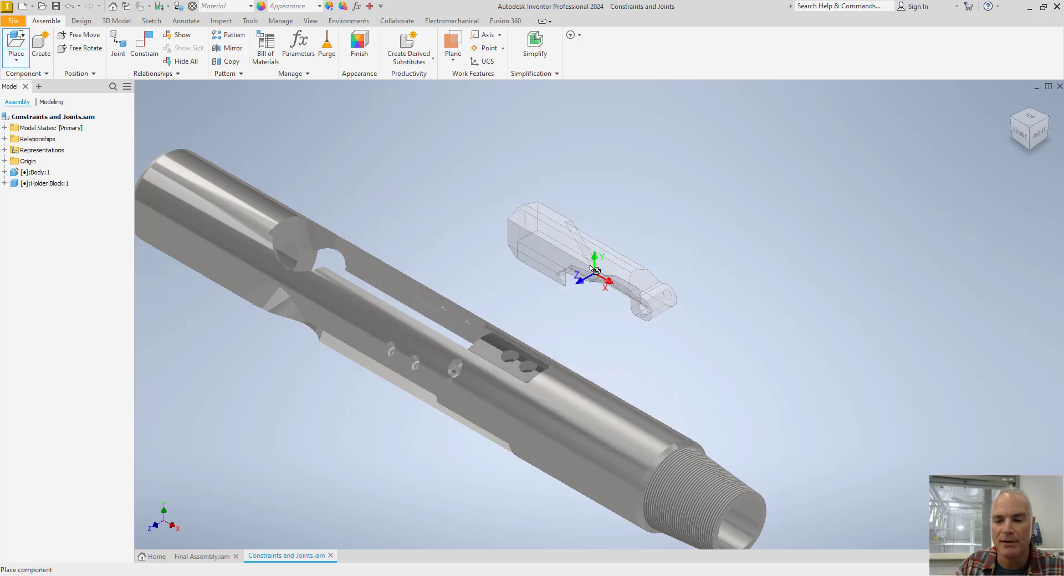
{"action": "left_click", "coordinate": [543, 232]}
{"action": "right_click", "coordinate": [649, 205]}
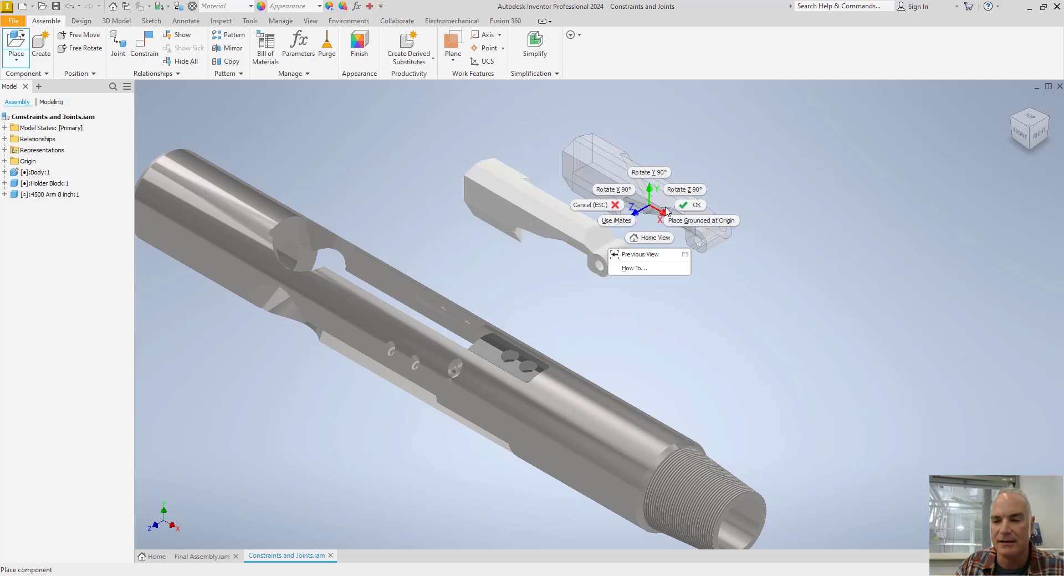
{"action": "left_click", "coordinate": [684, 206]}
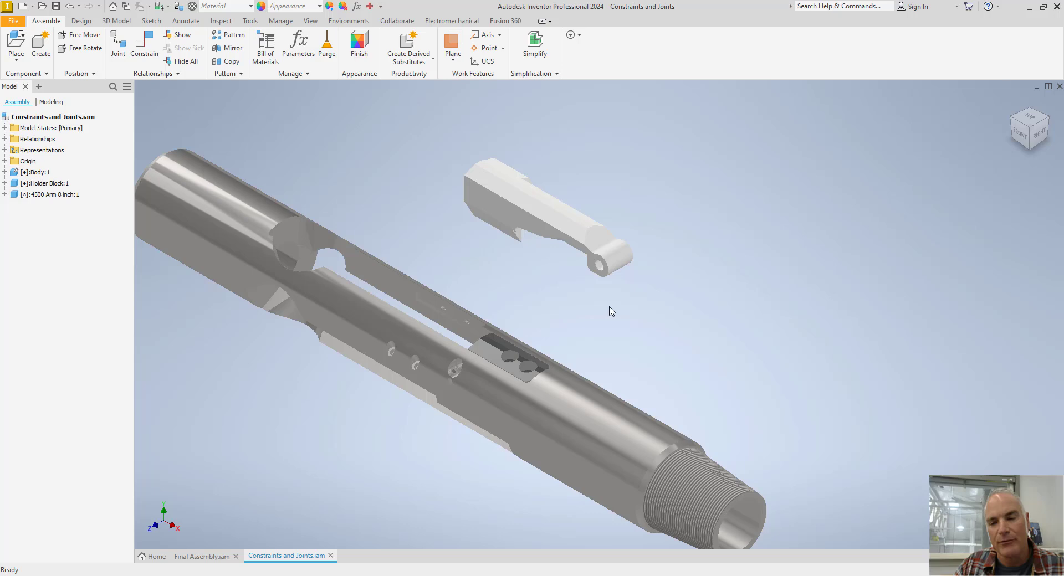
Hide the Body component so only the Holder Block and the arm are displayed.
{"action": "middle_click_drag", "start_coordinate": [608, 311], "coordinate": [594, 314]}
{"action": "scroll", "coordinate": [593, 319], "scroll_direction": "down", "scroll_amount": 3}
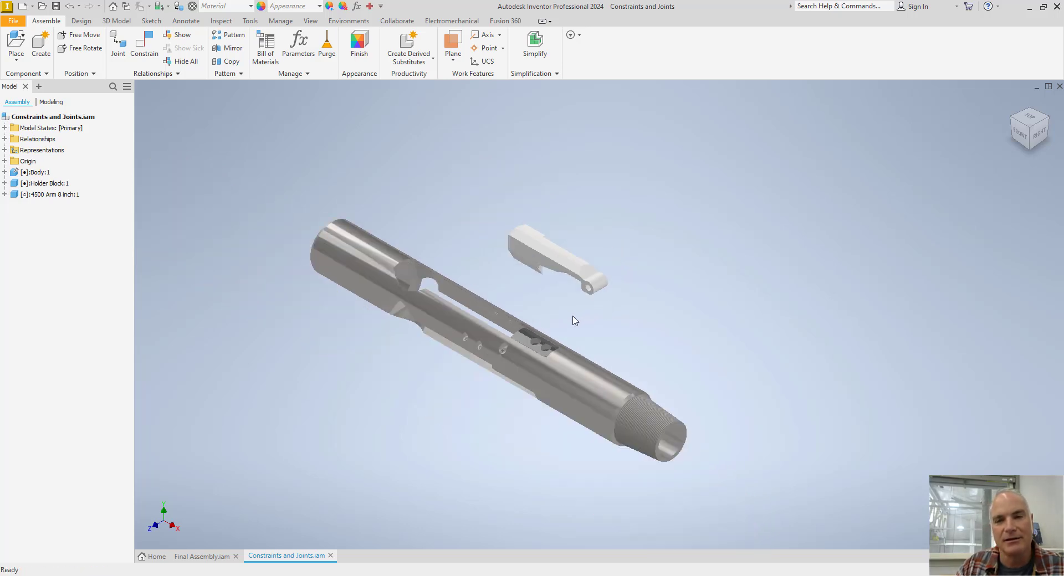
{"action": "scroll", "coordinate": [536, 316], "scroll_direction": "up", "scroll_amount": 4}
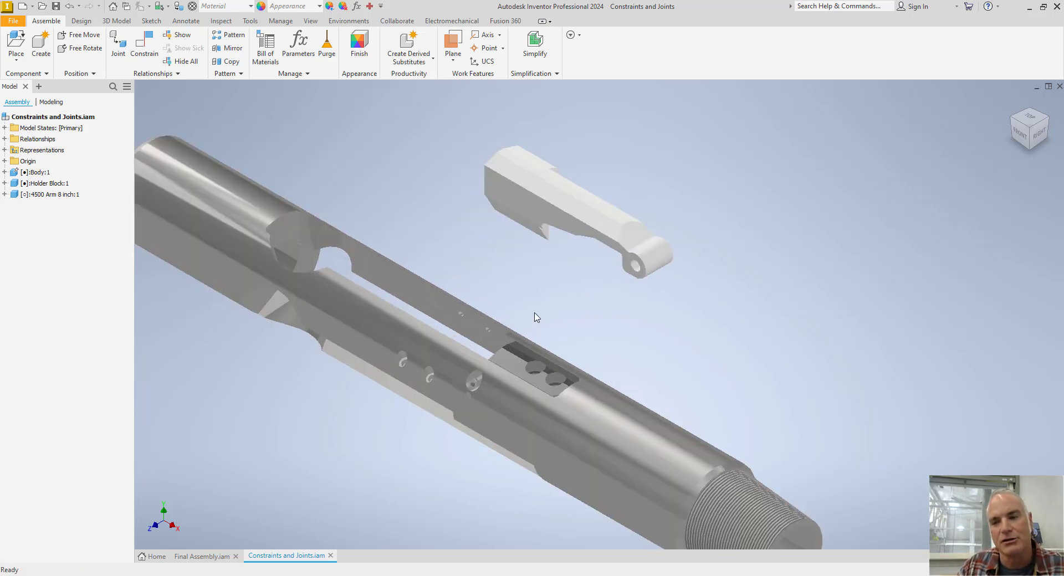
{"action": "left_click", "coordinate": [458, 317]}
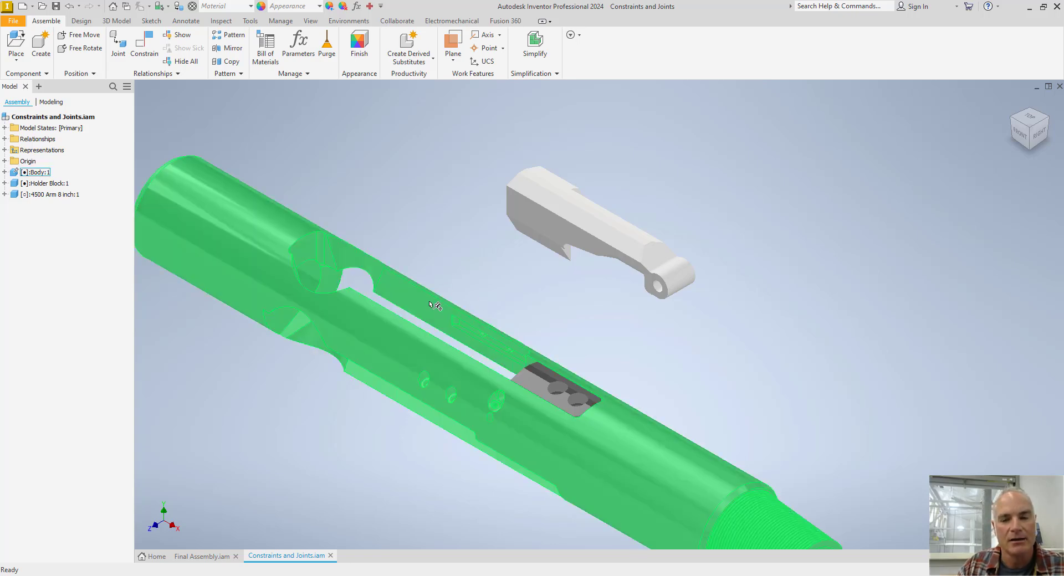
{"action": "right_click", "coordinate": [432, 308]}
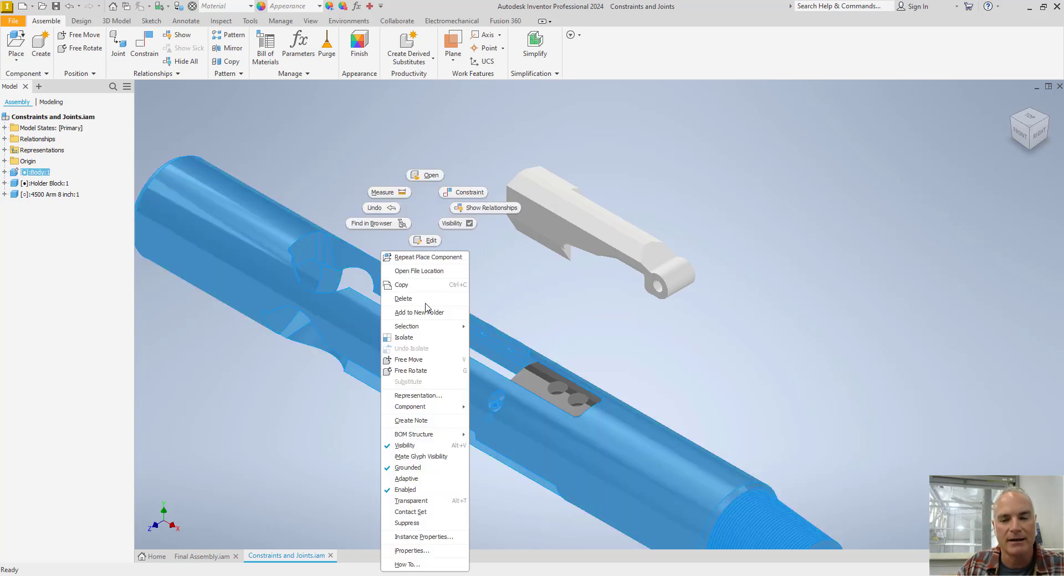
{"action": "left_click", "coordinate": [457, 227]}
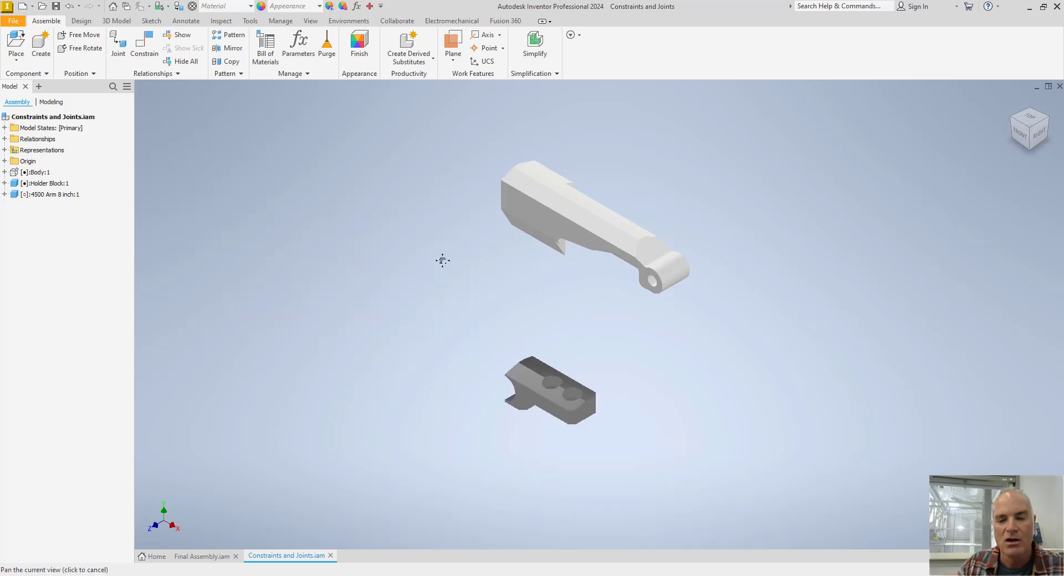
Move the 4500 Arm 8 inch so its pivot end sits just off the hooked end of the Holder Block.
{"action": "left_click_drag", "start_coordinate": [530, 370], "coordinate": [541, 370]}
{"action": "middle_click_drag", "start_coordinate": [446, 334], "coordinate": [396, 318]}
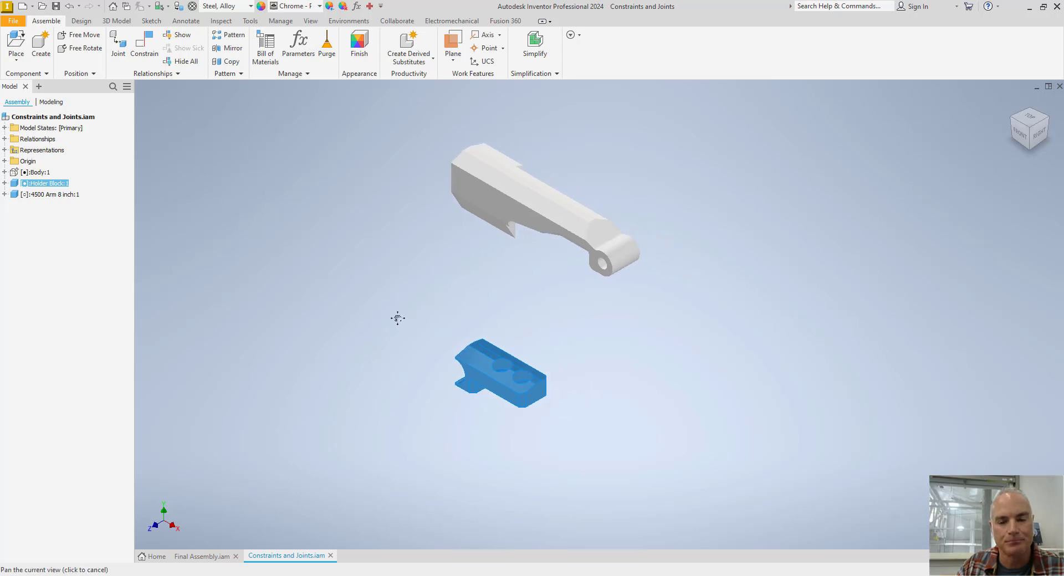
{"action": "left_click_drag", "start_coordinate": [502, 211], "coordinate": [345, 278]}
{"action": "scroll", "coordinate": [482, 300], "scroll_direction": "down", "scroll_amount": 2}
{"action": "middle_click_drag", "start_coordinate": [477, 330], "coordinate": [552, 327]}
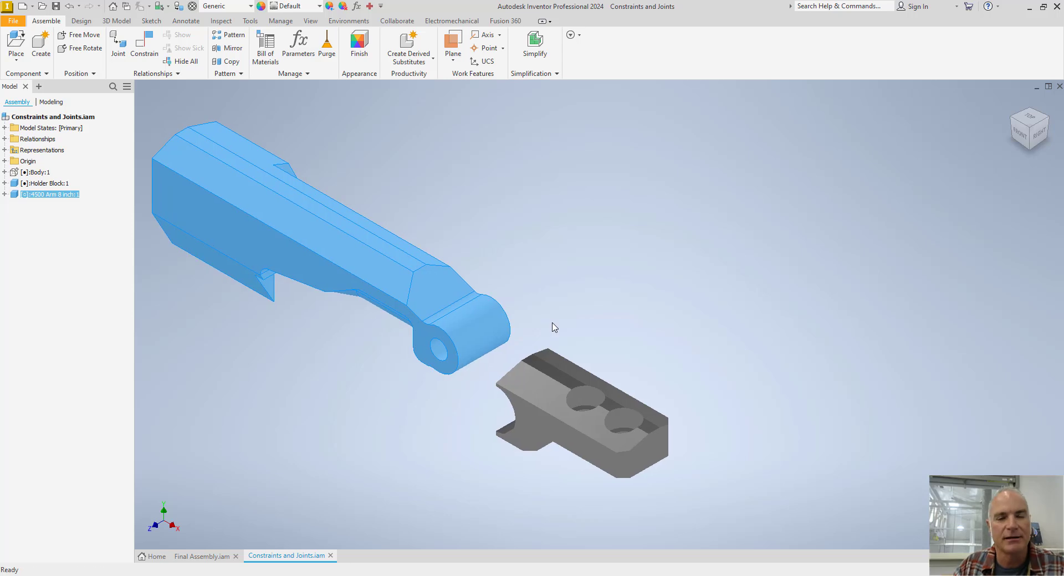
Set up a Rotational joint connecting the centre of the arm's pivot hole to the centre of the Holder Block's curved hook.
{"action": "left_click", "coordinate": [123, 51]}
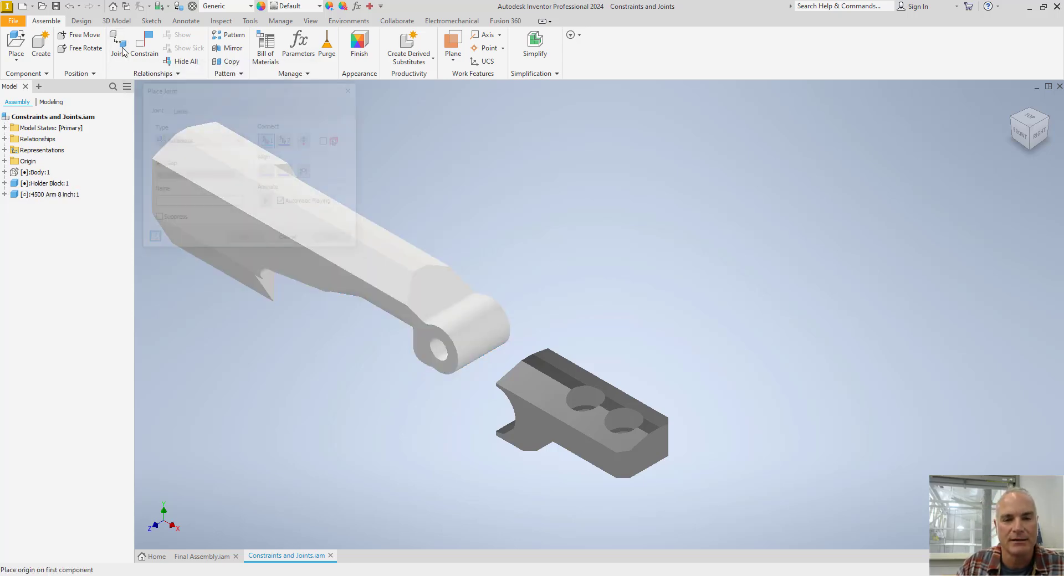
{"action": "left_click", "coordinate": [195, 142]}
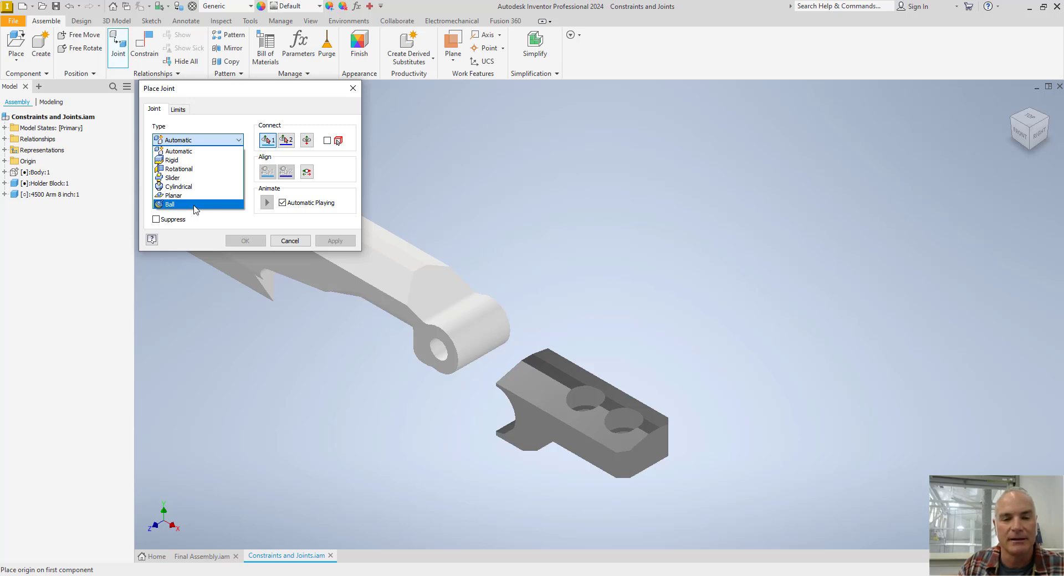
{"action": "left_click", "coordinate": [186, 169]}
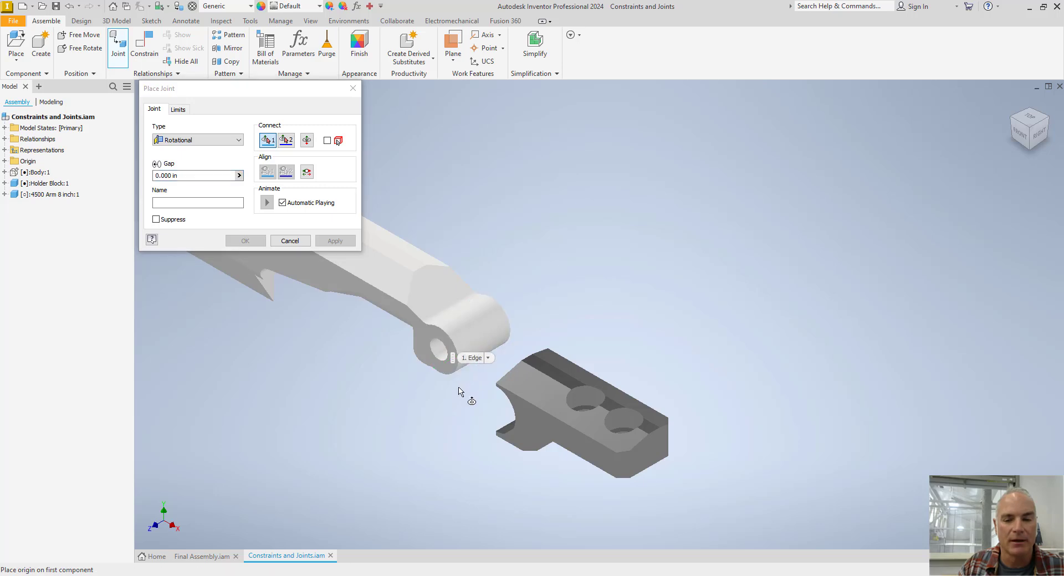
{"action": "scroll", "coordinate": [467, 396], "scroll_direction": "up", "scroll_amount": 4}
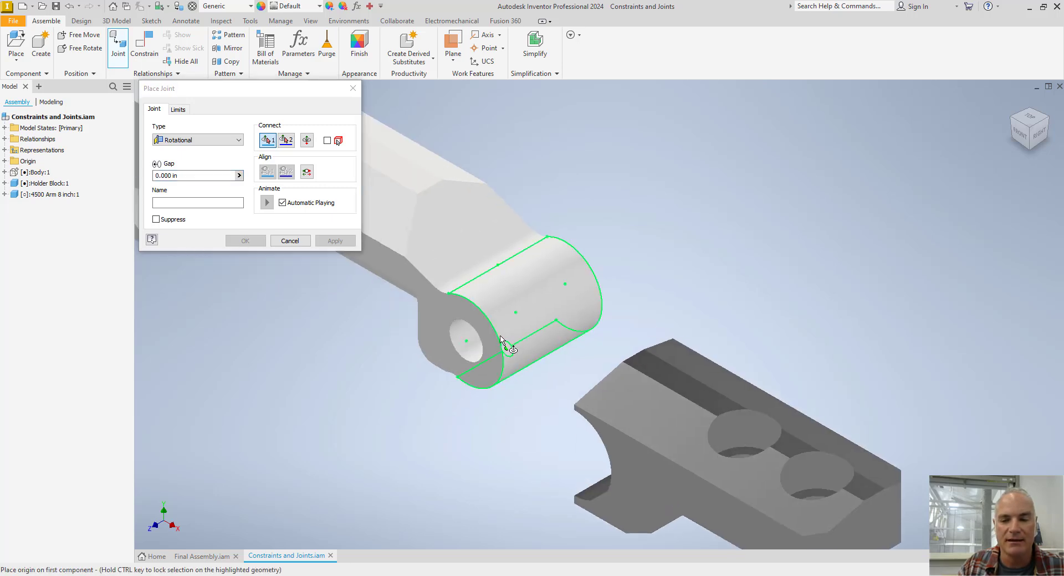
{"action": "left_click", "coordinate": [499, 339]}
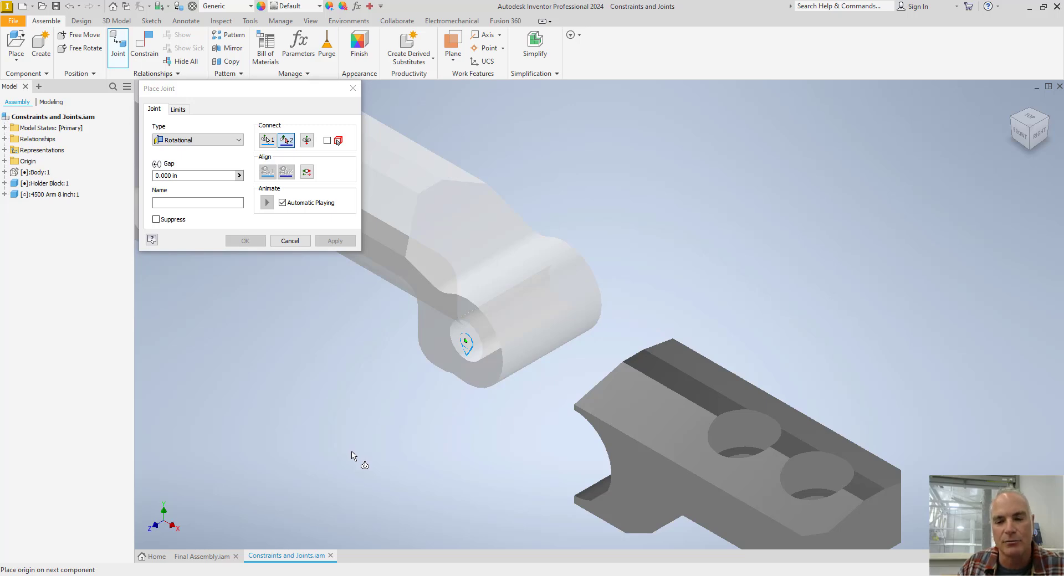
{"action": "middle_click_drag", "start_coordinate": [375, 475], "coordinate": [506, 491]}
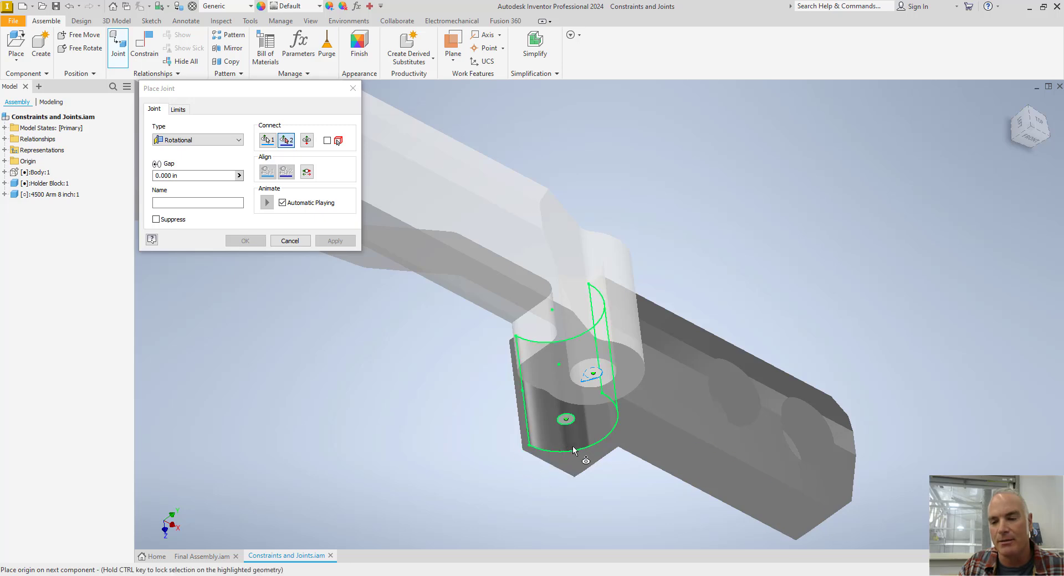
{"action": "left_click", "coordinate": [585, 437]}
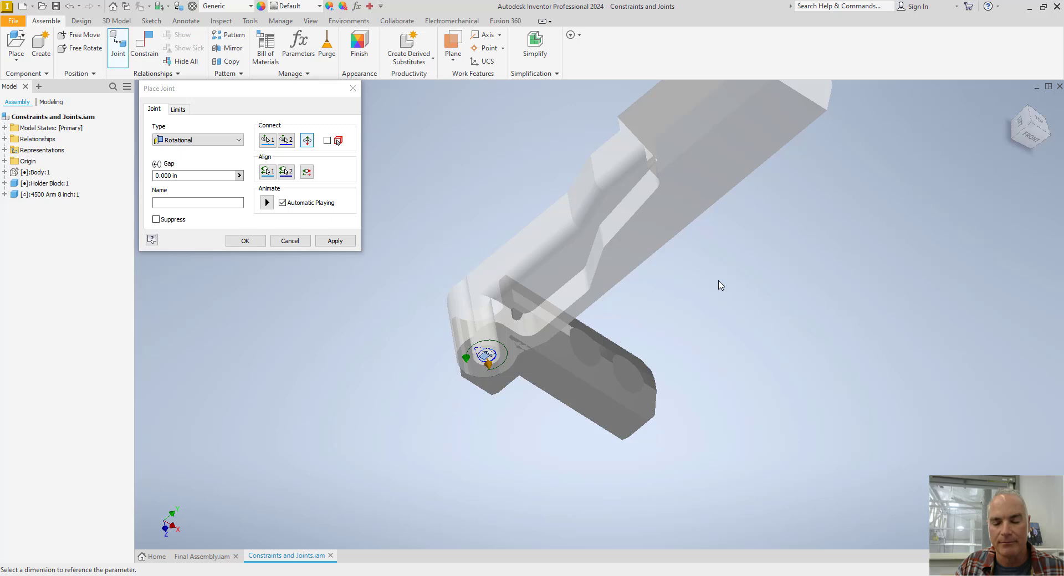
Select the outer end face of the 4500 Arm 8 inch as the rotational joint's first alignment.
{"action": "middle_click_drag", "start_coordinate": [696, 285], "coordinate": [658, 311], "text": "shift"}
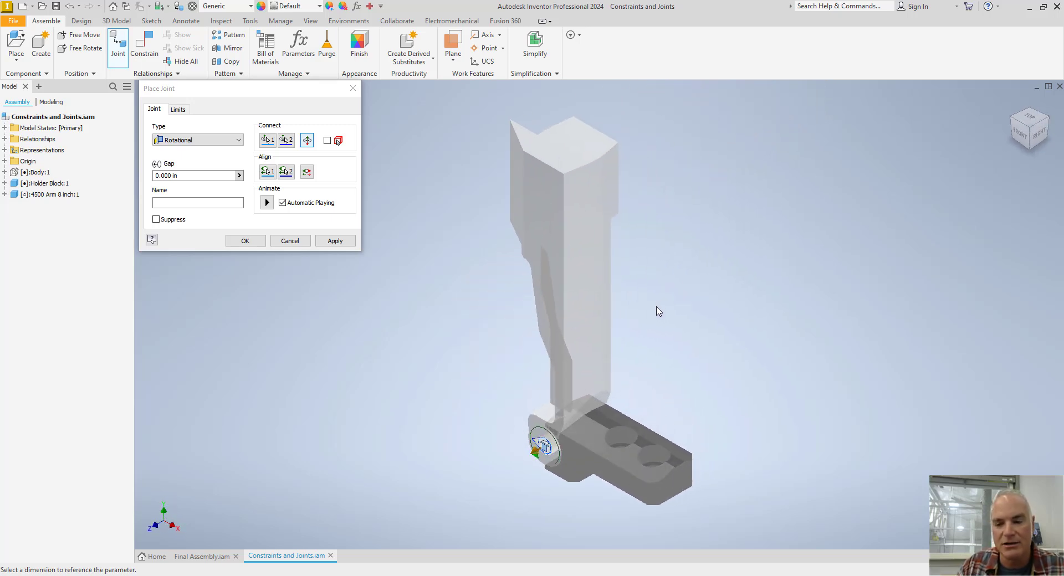
{"action": "left_click", "coordinate": [1013, 124]}
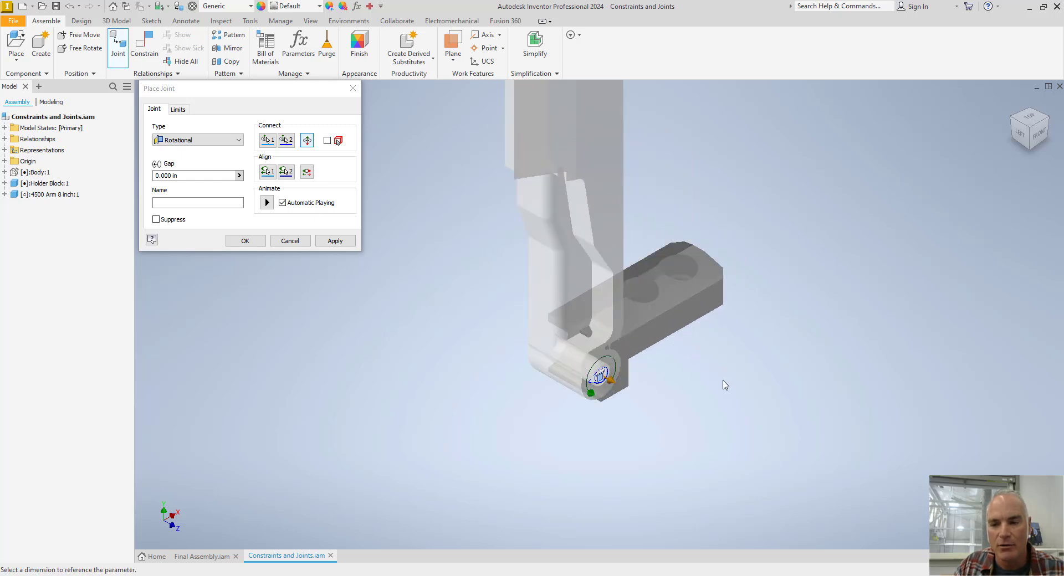
{"action": "scroll", "coordinate": [722, 384], "scroll_direction": "down", "scroll_amount": 3}
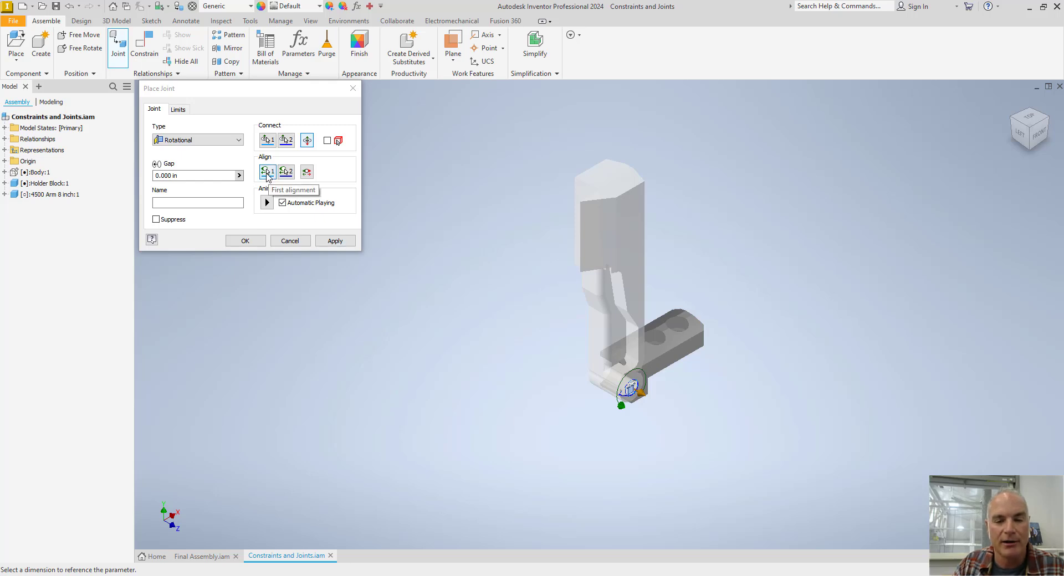
{"action": "left_click", "coordinate": [267, 172]}
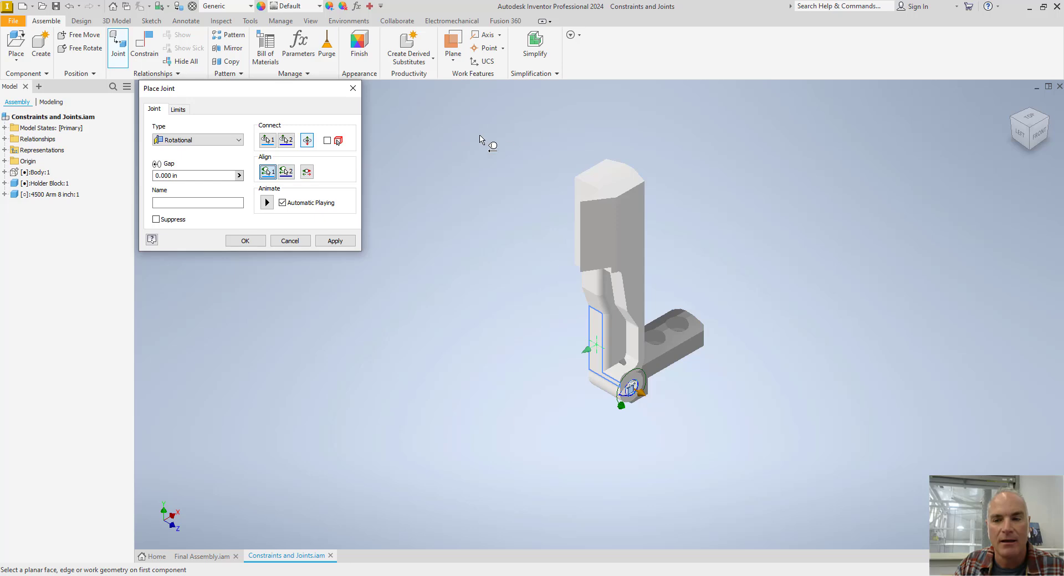
{"action": "scroll", "coordinate": [607, 150], "scroll_direction": "up", "scroll_amount": 3}
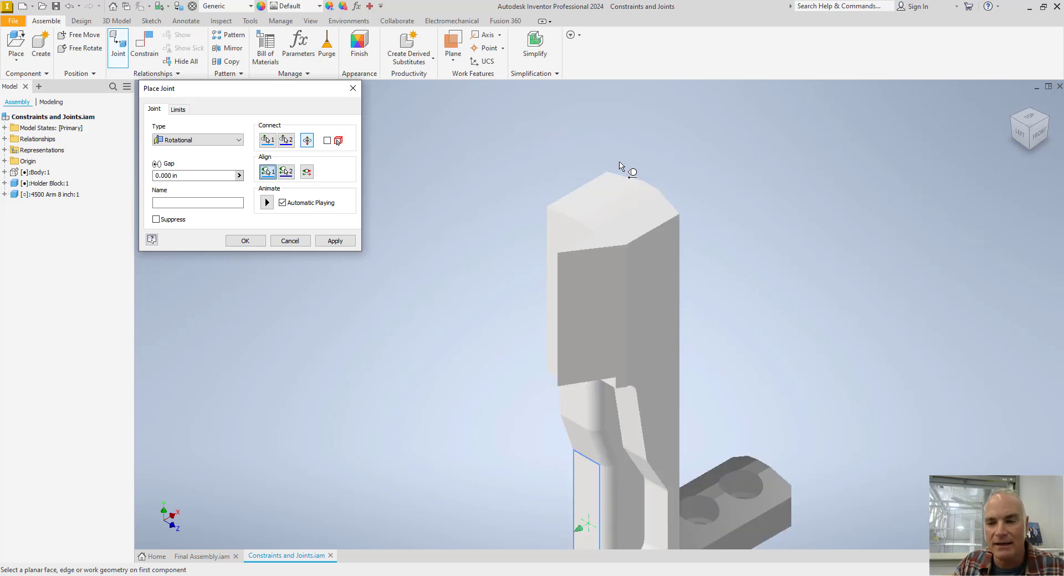
{"action": "left_click", "coordinate": [634, 199]}
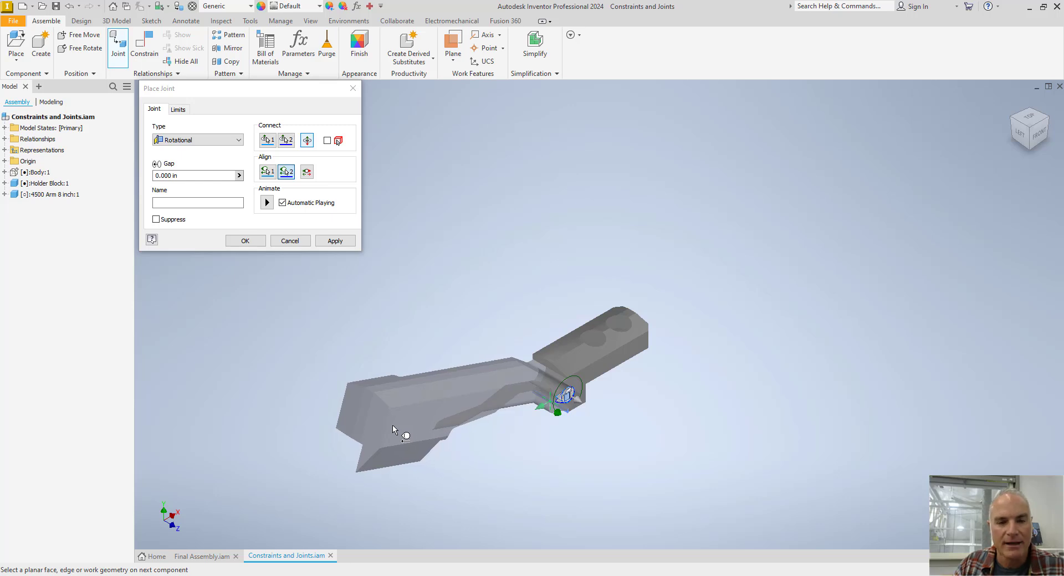
Use an assembly origin plane as the second alignment so the arm lies straight in line with the Holder Block.
{"action": "left_click", "coordinate": [5, 161]}
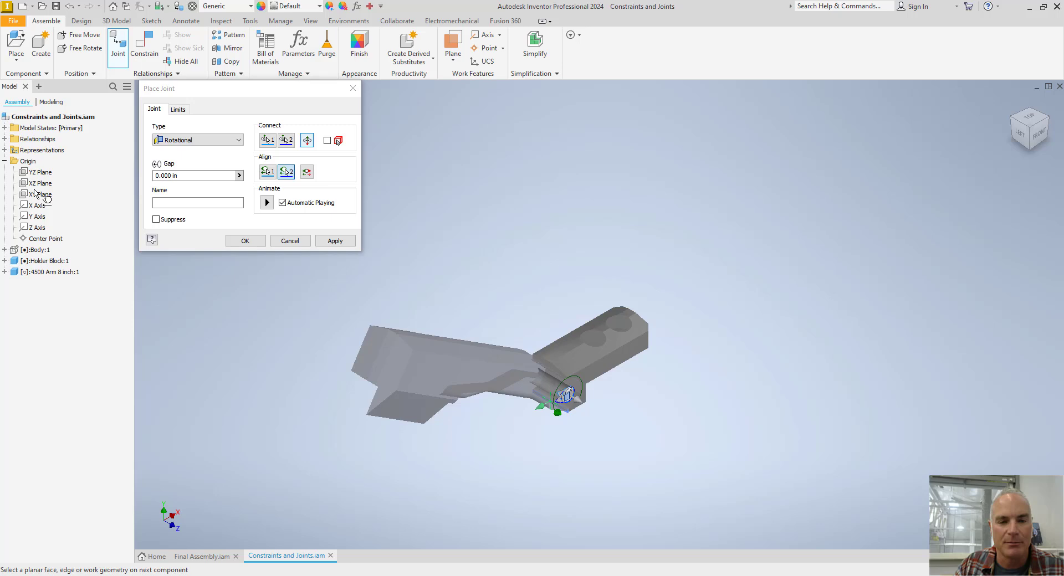
{"action": "scroll", "coordinate": [547, 374], "scroll_direction": "down", "scroll_amount": 3}
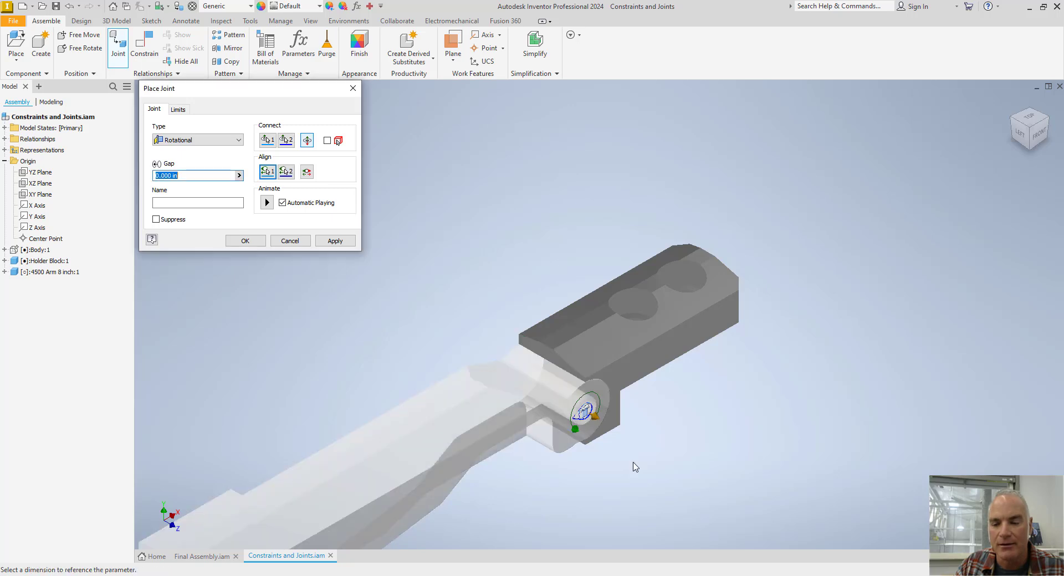
{"action": "mouse_move", "coordinate": [667, 485]}
{"action": "middle_mouse_down"}
{"action": "mouse_move", "coordinate": [681, 389]}
{"action": "mouse_move", "coordinate": [662, 408]}
{"action": "mouse_move", "coordinate": [615, 421]}
{"action": "middle_mouse_up"}
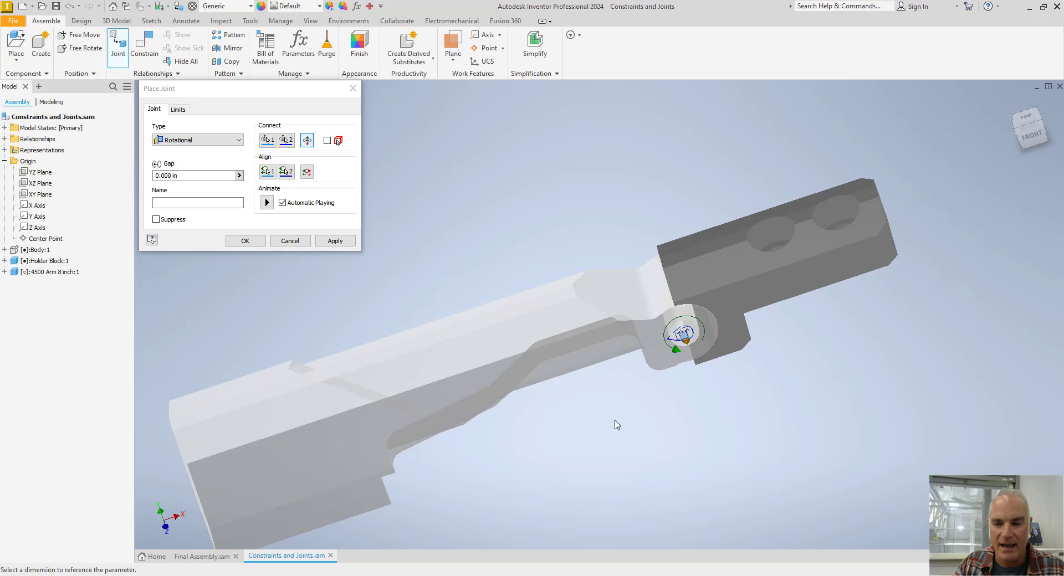
{"action": "middle_click_drag", "start_coordinate": [617, 425], "coordinate": [926, 201], "text": "shift"}
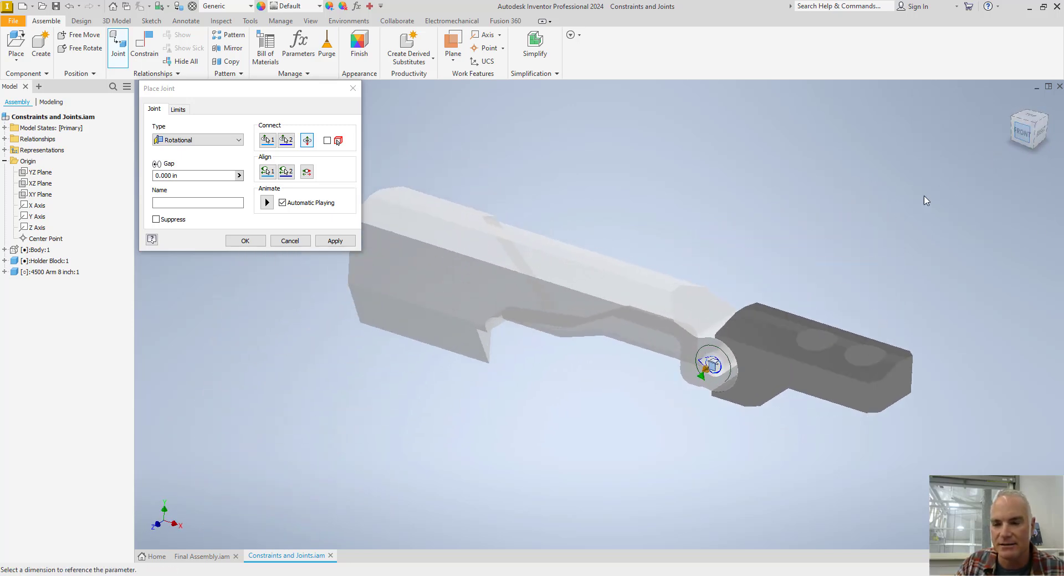
{"action": "key", "text": "F5"}
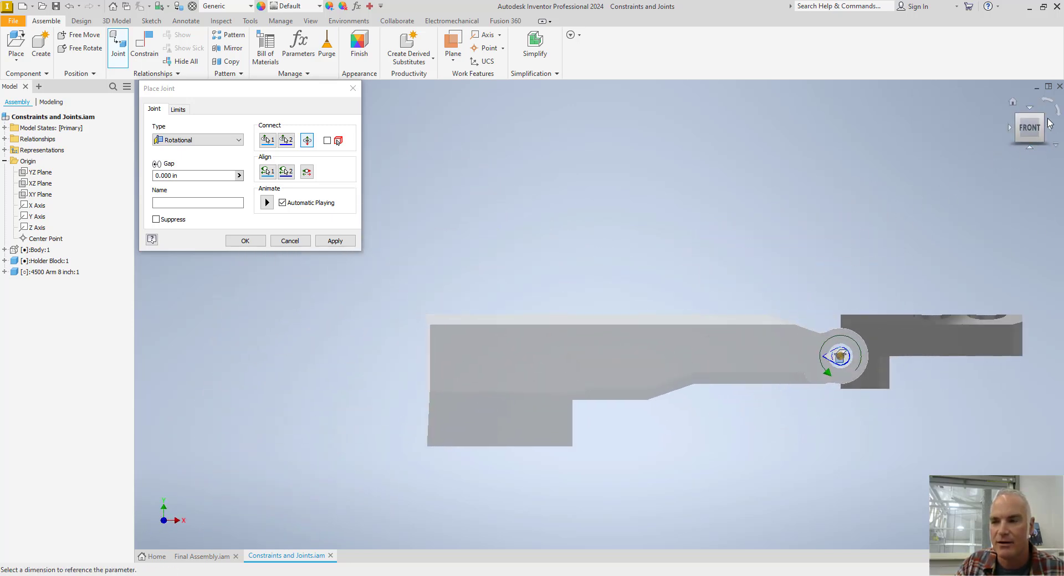
{"action": "left_click", "coordinate": [1022, 120]}
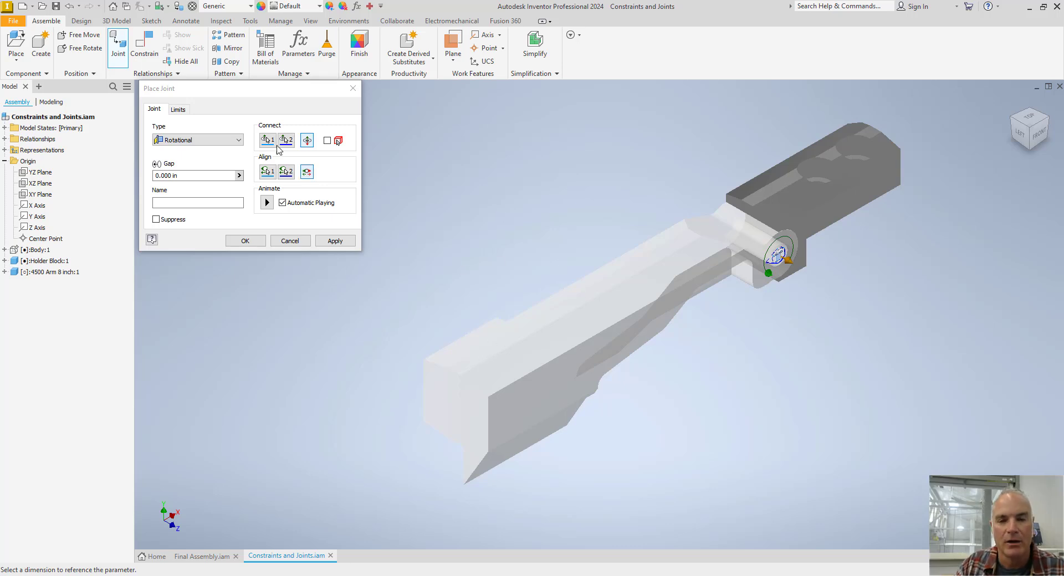
Limit the joint's angular travel to a start of 0 deg and an end of -30 deg, and create the rotational joint.
{"action": "left_click", "coordinate": [177, 110]}
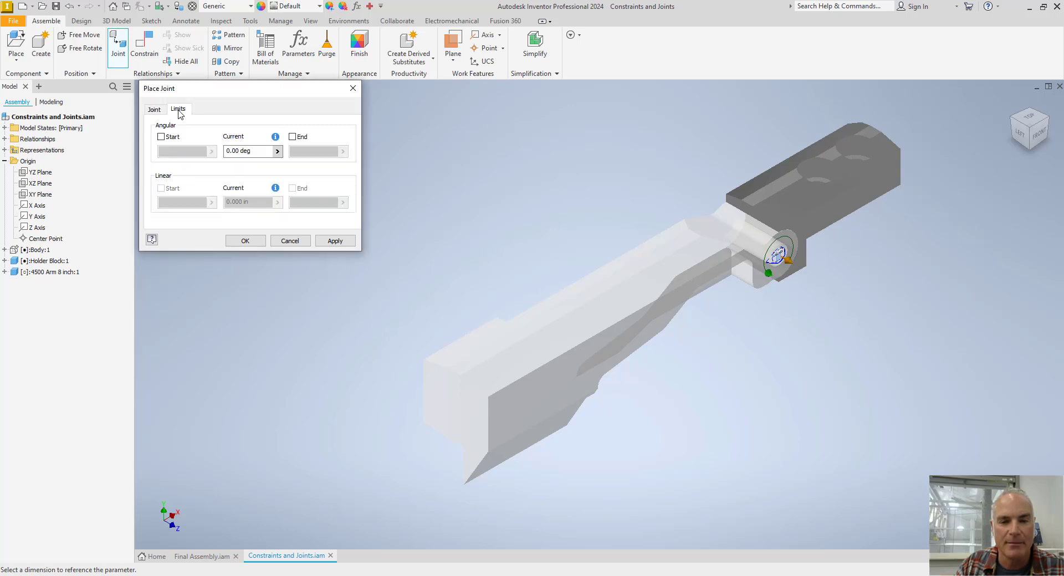
{"action": "left_click", "coordinate": [161, 137]}
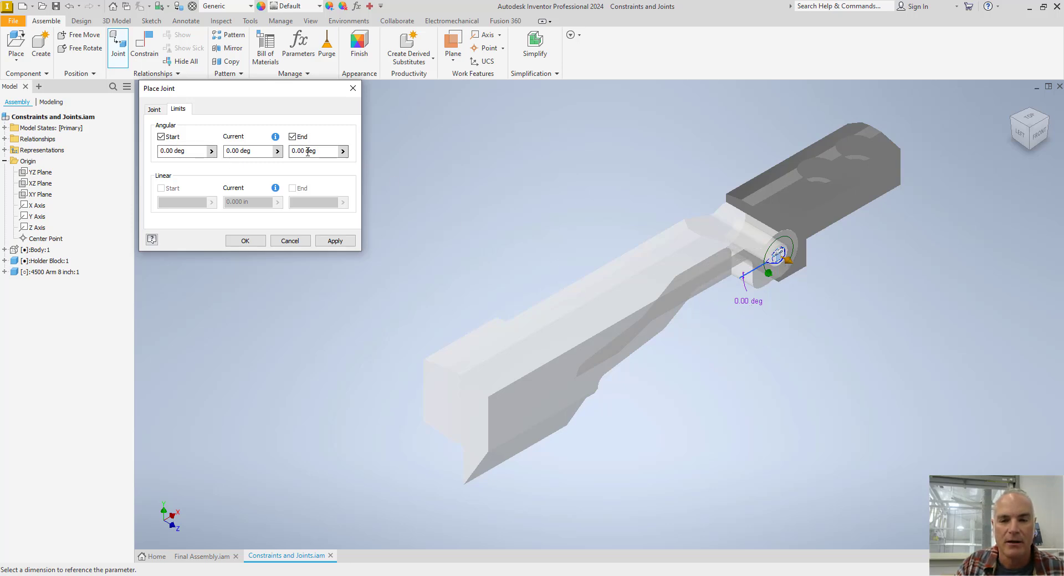
{"action": "left_click_drag", "start_coordinate": [323, 155], "coordinate": [283, 152]}
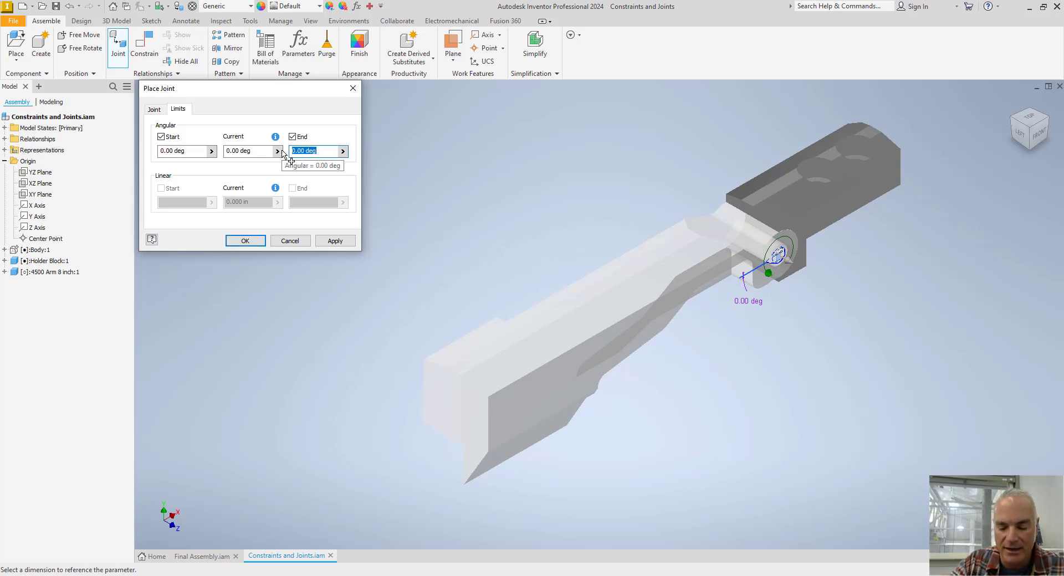
{"action": "type", "text": "-30"}
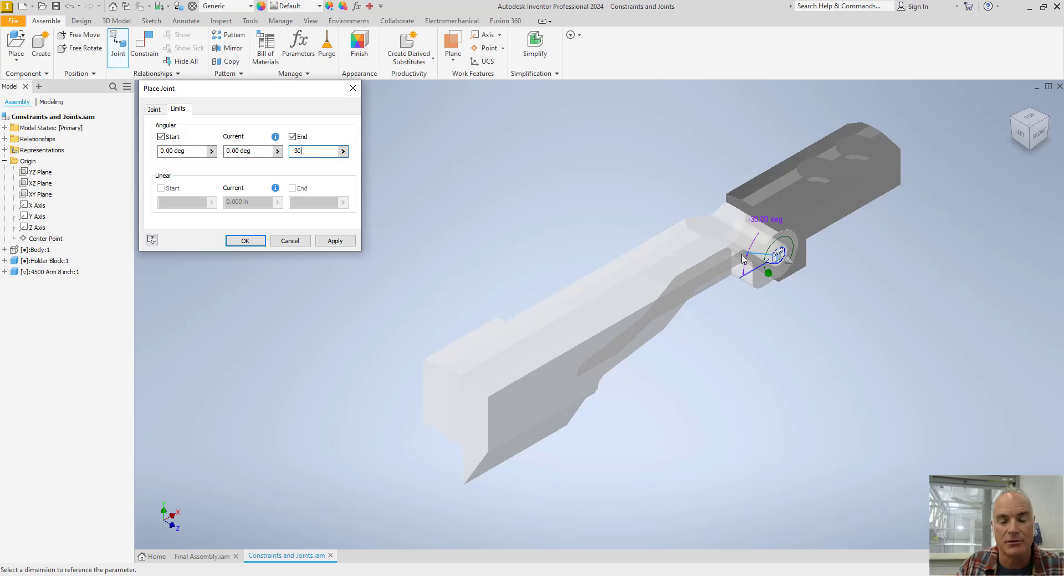
{"action": "left_click", "coordinate": [245, 241]}
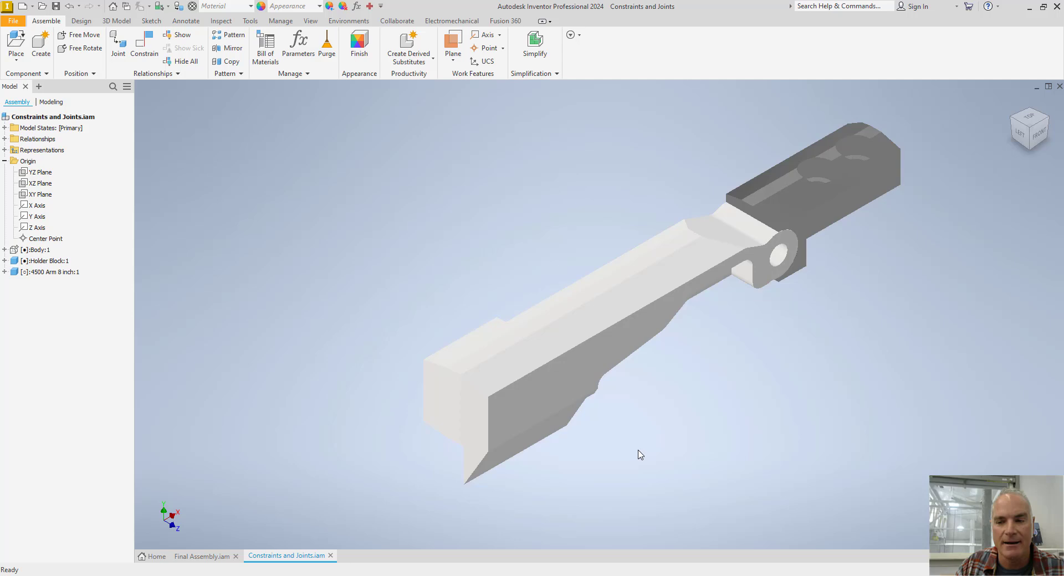
Test the joint limits in the front view by swinging the arm up about its pivot and back down level.
{"action": "scroll", "coordinate": [640, 454], "scroll_direction": "down", "scroll_amount": 4}
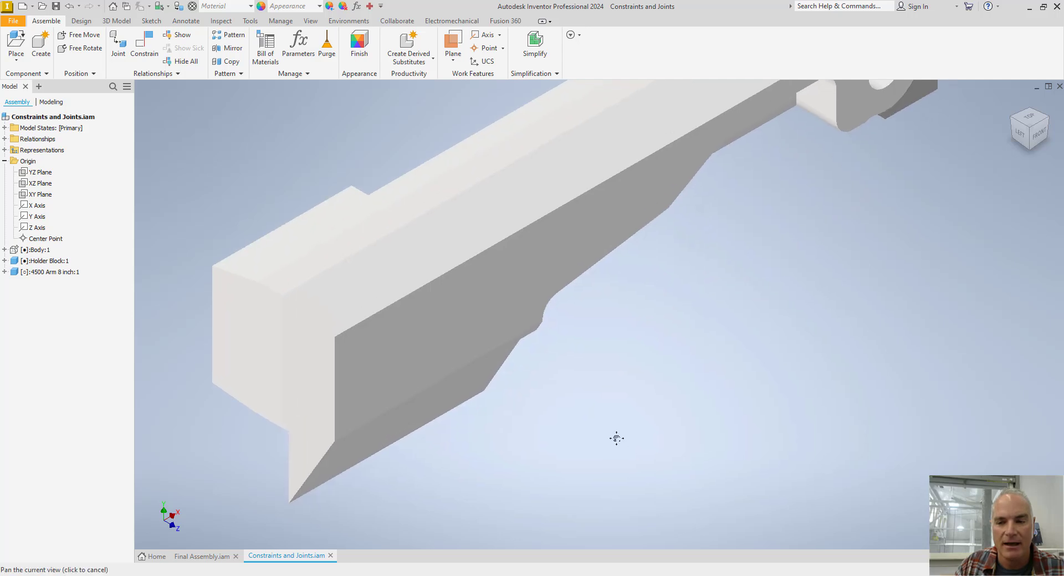
{"action": "left_click", "coordinate": [1040, 135]}
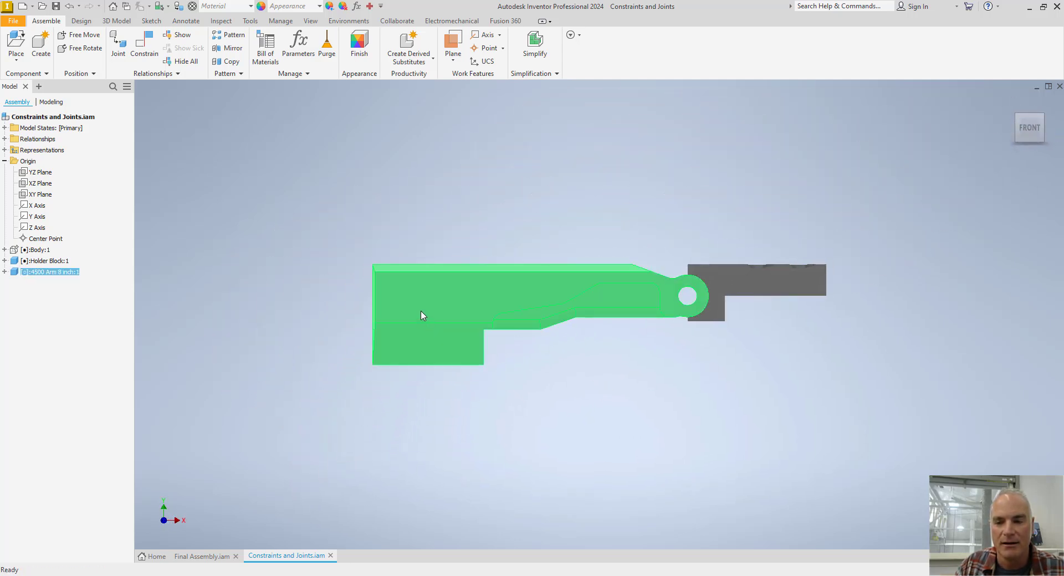
{"action": "left_click_drag", "start_coordinate": [421, 315], "coordinate": [442, 327]}
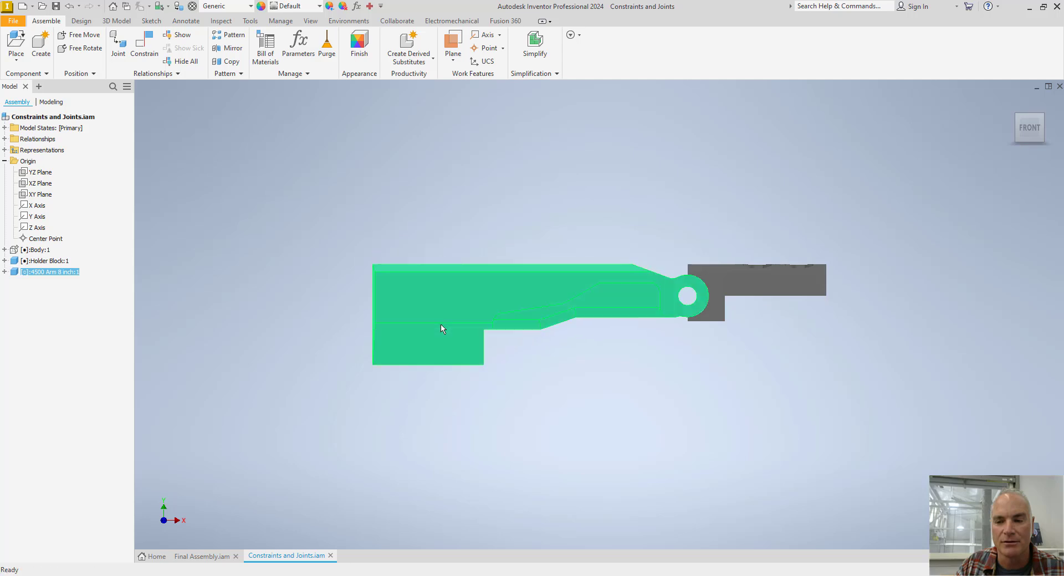
{"action": "left_click", "coordinate": [356, 296]}
{"action": "left_click_drag", "start_coordinate": [393, 303], "coordinate": [488, 162]}
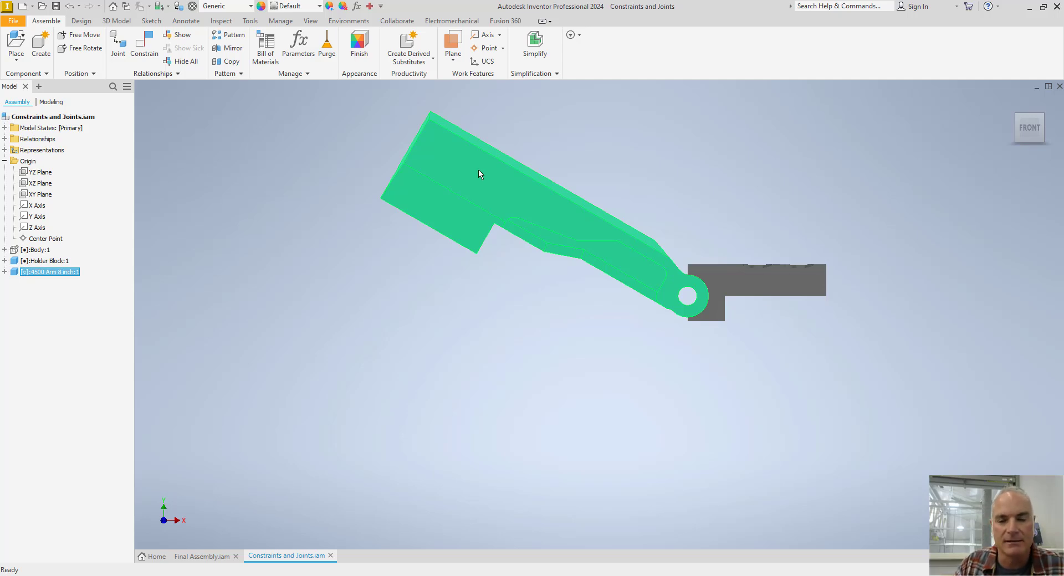
{"action": "left_click_drag", "start_coordinate": [479, 175], "coordinate": [450, 300]}
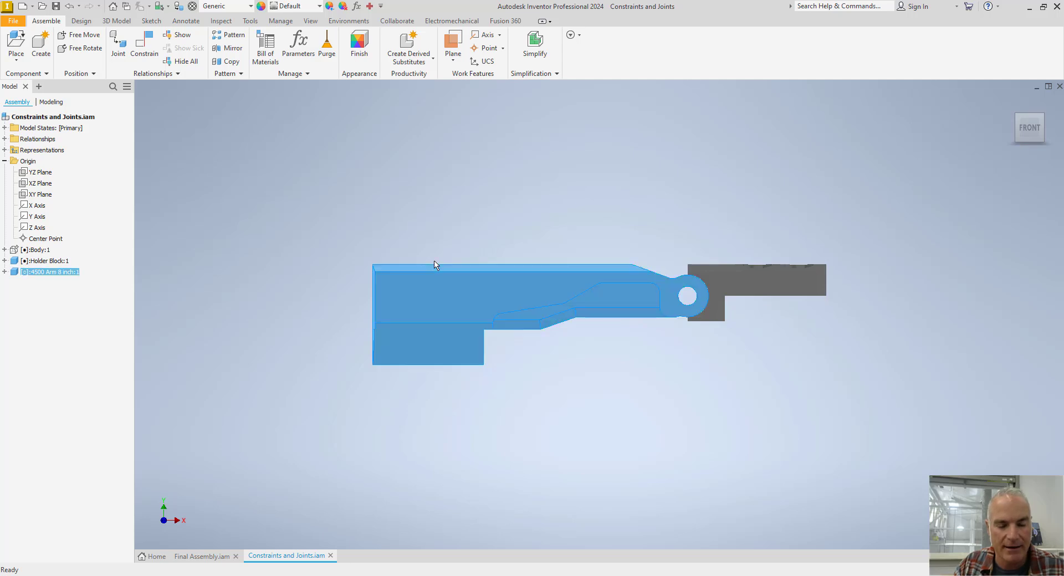
{"action": "key", "text": "F6"}
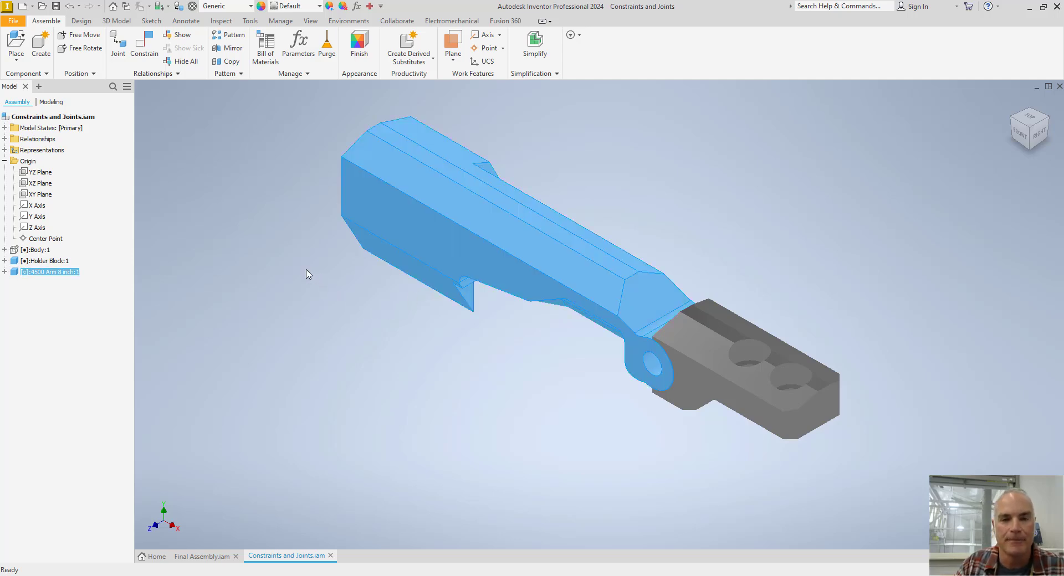
Set the rotational joint's angular limit parameter d5 to -9.5 deg in the assembly parameters.
{"action": "left_click", "coordinate": [281, 21]}
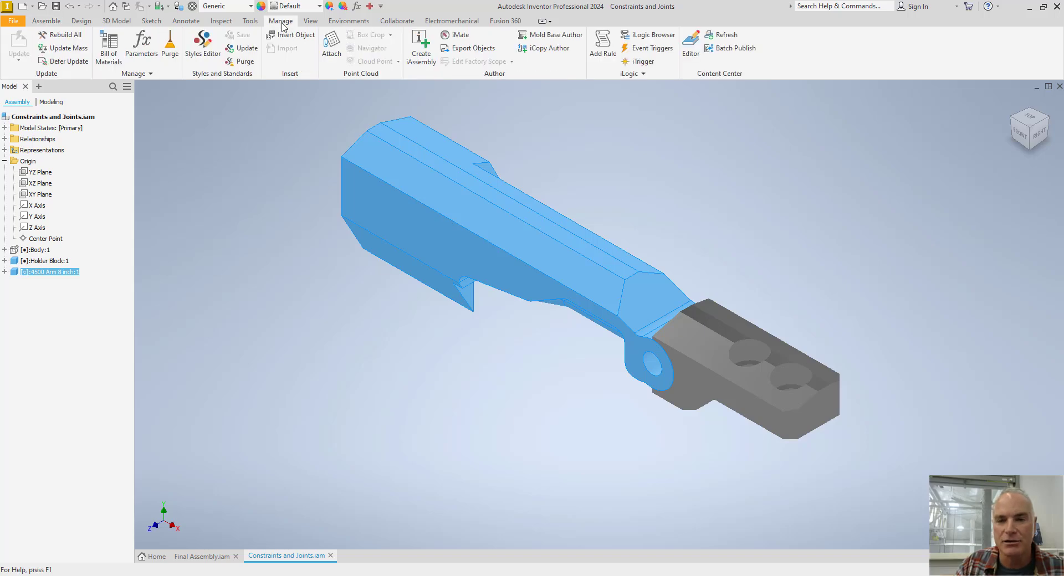
{"action": "left_click", "coordinate": [142, 44]}
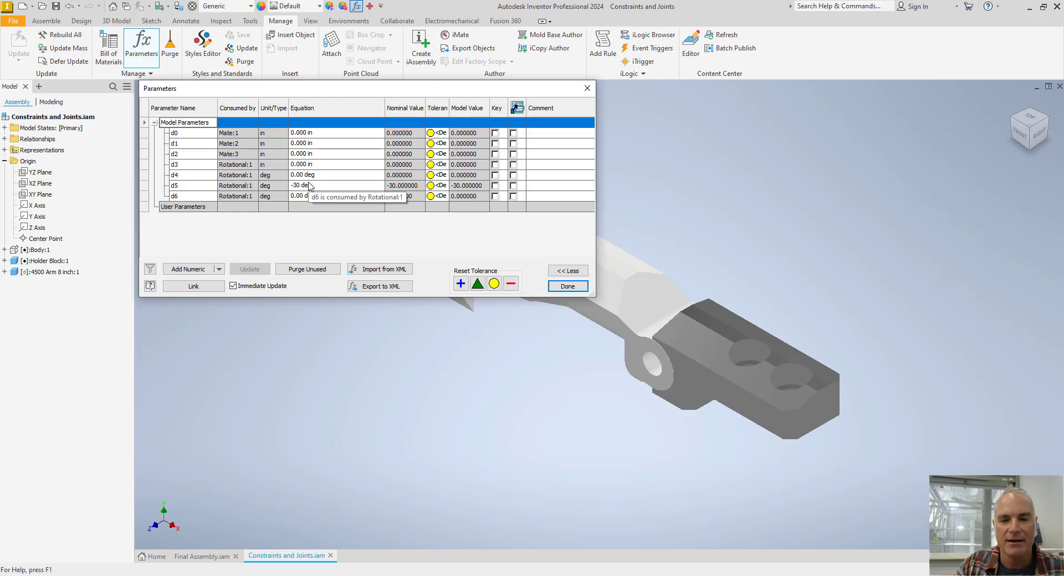
{"action": "left_click", "coordinate": [323, 189]}
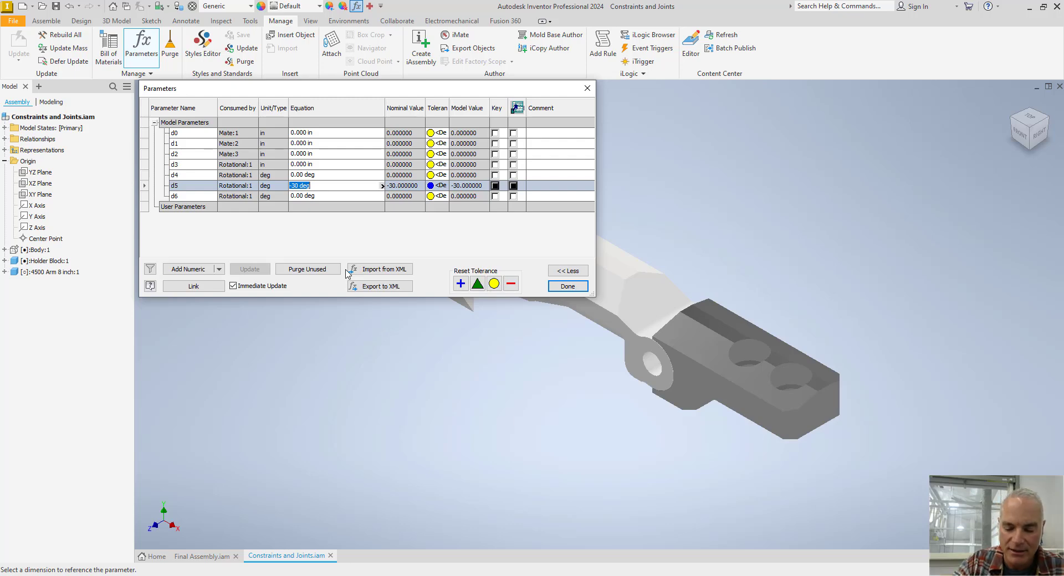
{"action": "type", "text": "-9.5"}
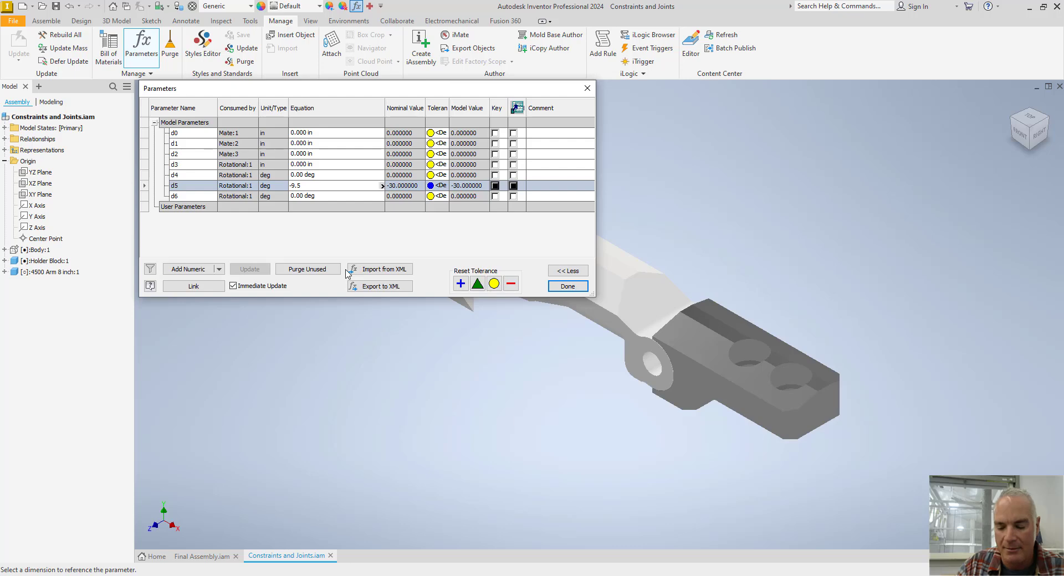
{"action": "key", "text": "Return"}
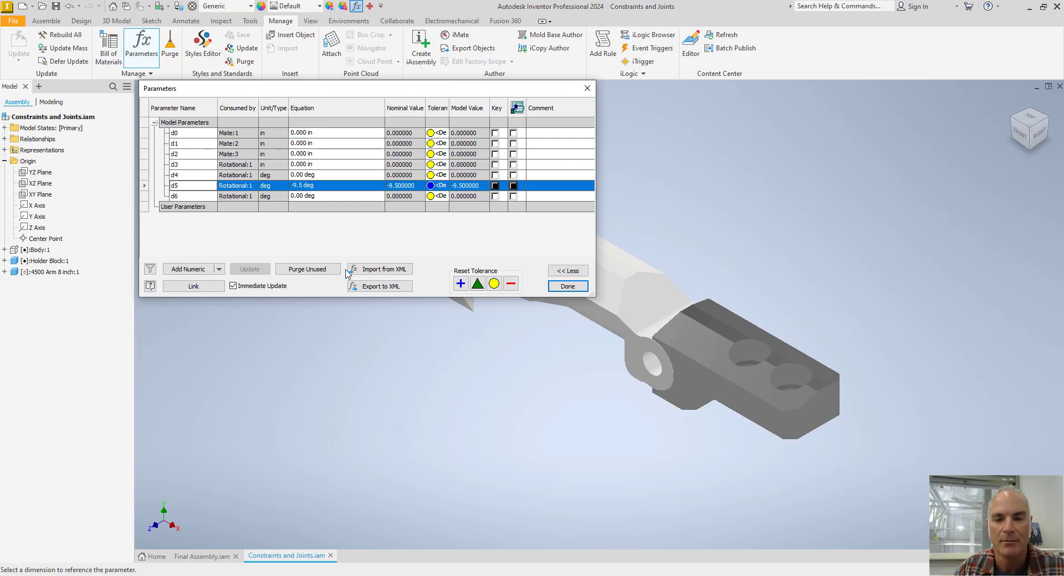
{"action": "left_click", "coordinate": [568, 286]}
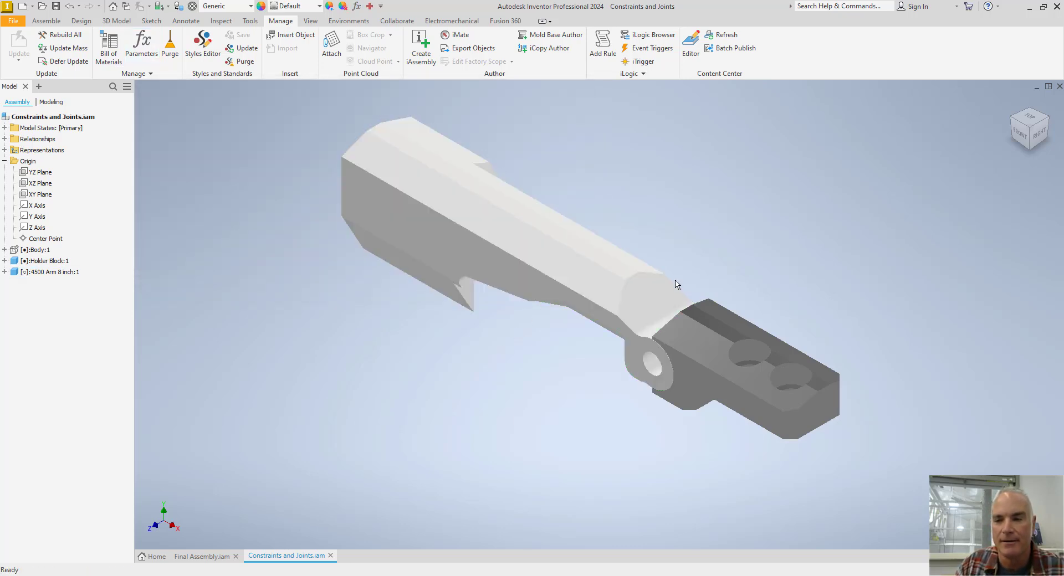
Check the arm's revised swing range by moving it about its pivot in the front view.
{"action": "left_click", "coordinate": [1018, 135]}
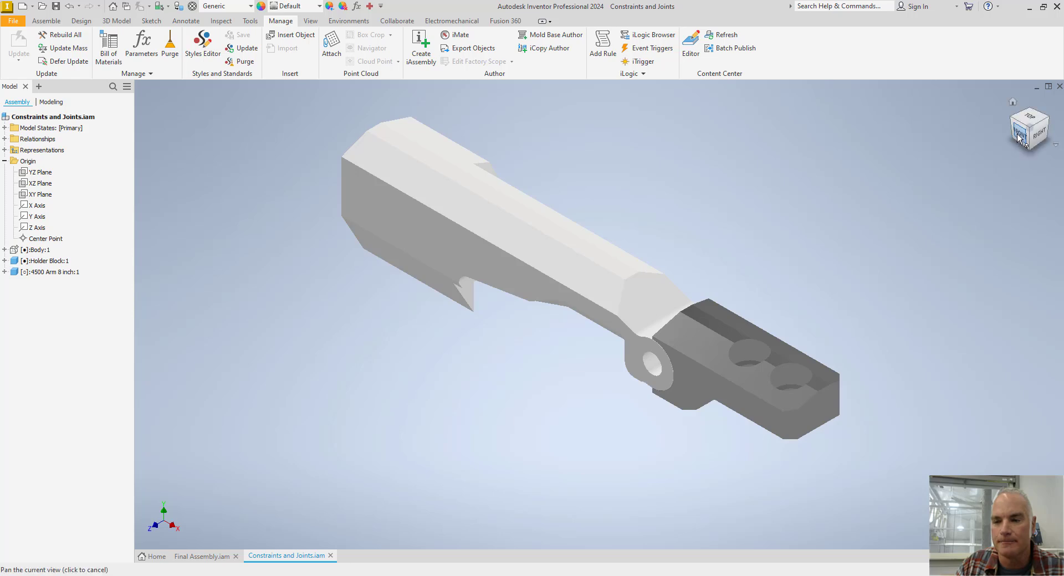
{"action": "left_click", "coordinate": [431, 314]}
{"action": "left_click_drag", "start_coordinate": [431, 314], "coordinate": [320, 337]}
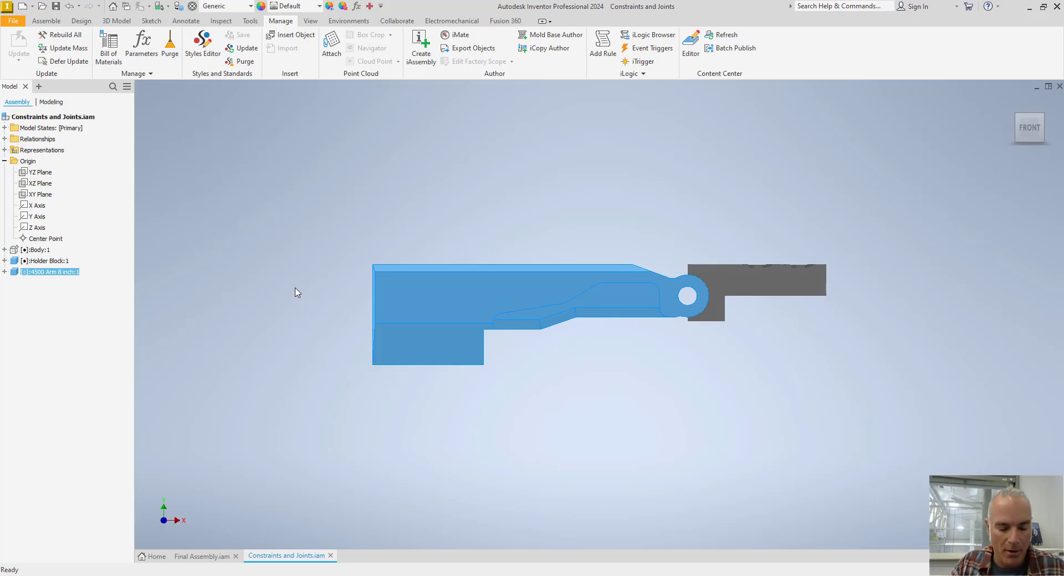
{"action": "key", "text": "F6"}
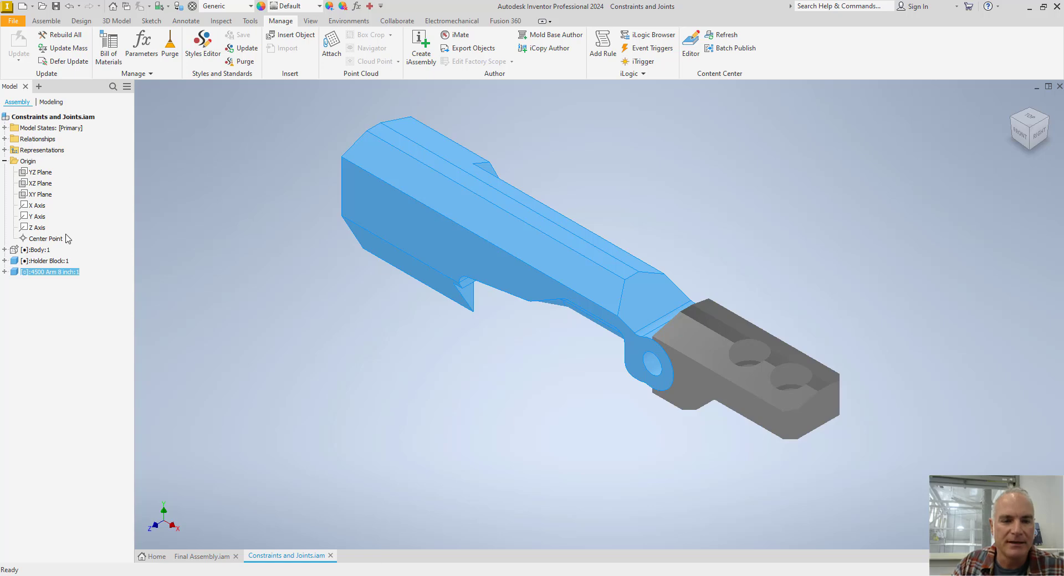
Make the Body component visible again around the Holder Block and arm.
{"action": "right_click", "coordinate": [40, 252]}
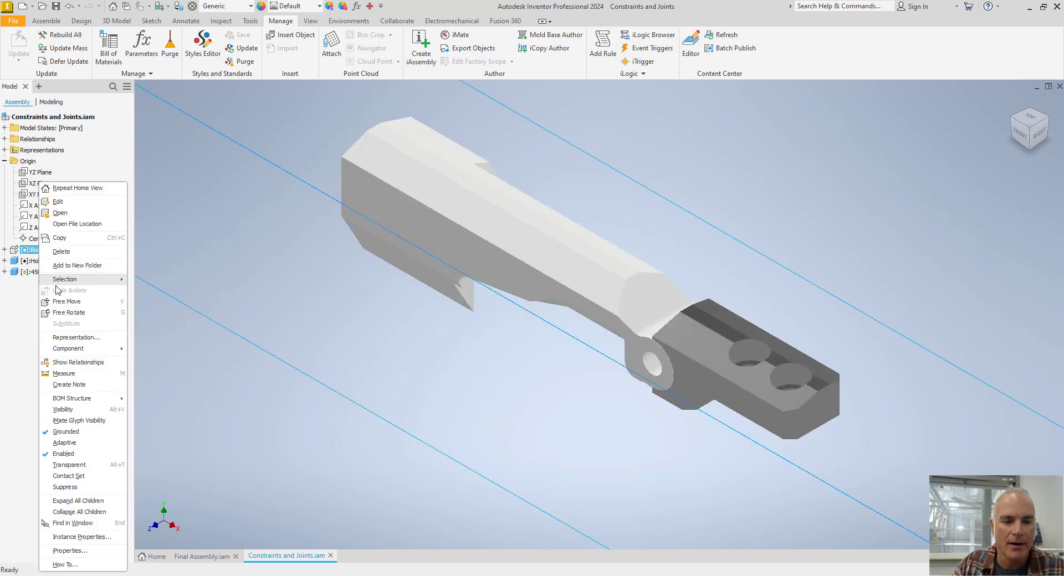
{"action": "left_click", "coordinate": [62, 409]}
{"action": "scroll", "coordinate": [396, 355], "scroll_direction": "down", "scroll_amount": 4}
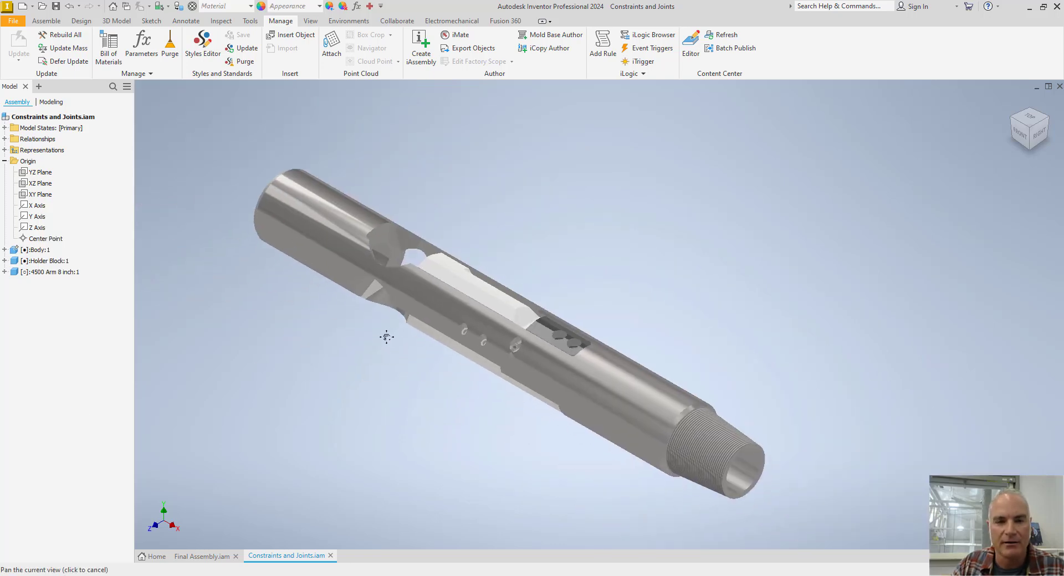
{"action": "left_click", "coordinate": [46, 22]}
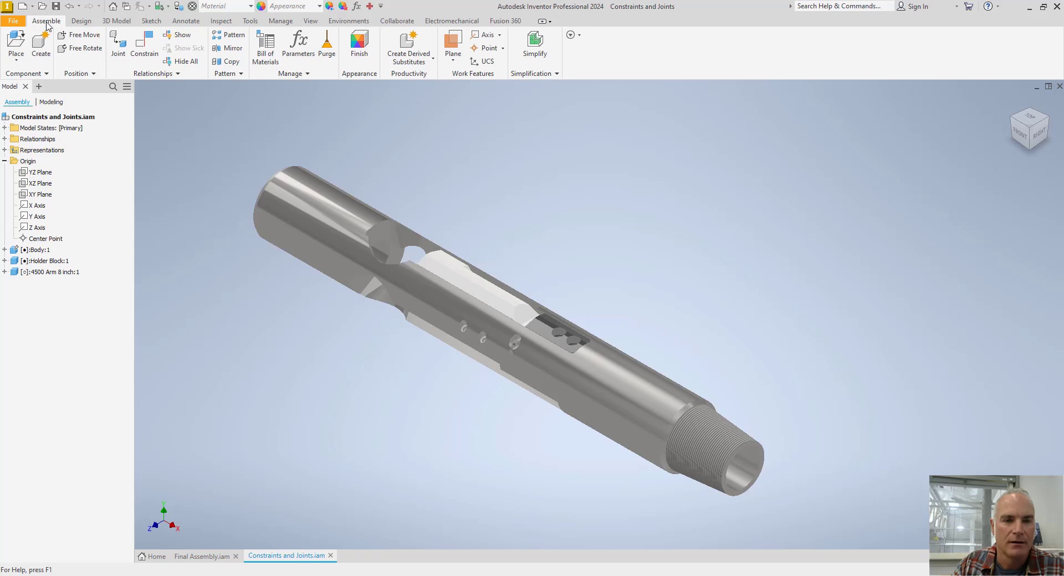
{"action": "left_click", "coordinate": [19, 60]}
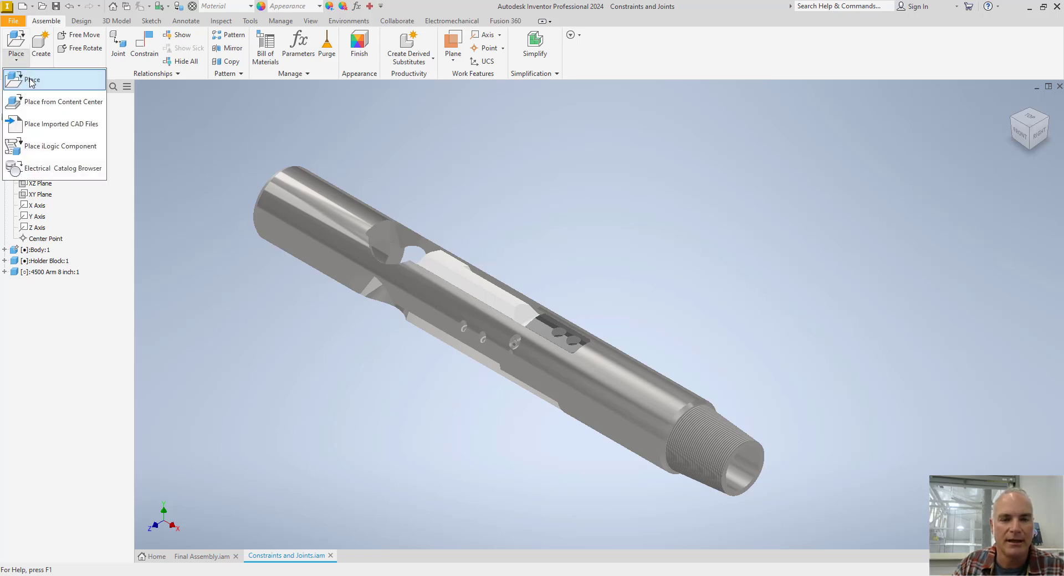
{"action": "left_click", "coordinate": [27, 79]}
{"action": "scroll", "coordinate": [583, 273], "scroll_direction": "down", "scroll_amount": 5}
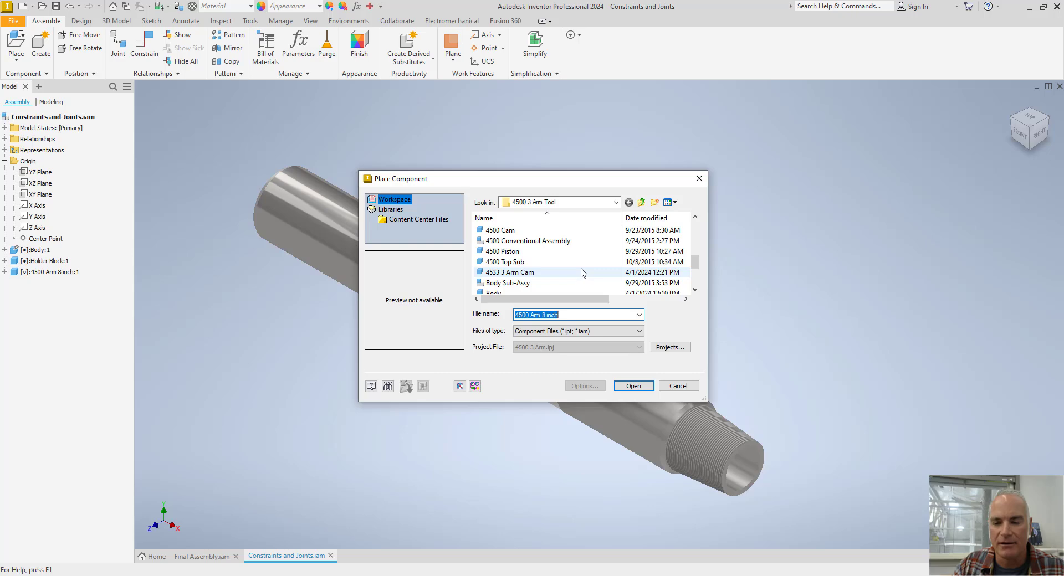
{"action": "scroll", "coordinate": [554, 271], "scroll_direction": "down", "scroll_amount": 2}
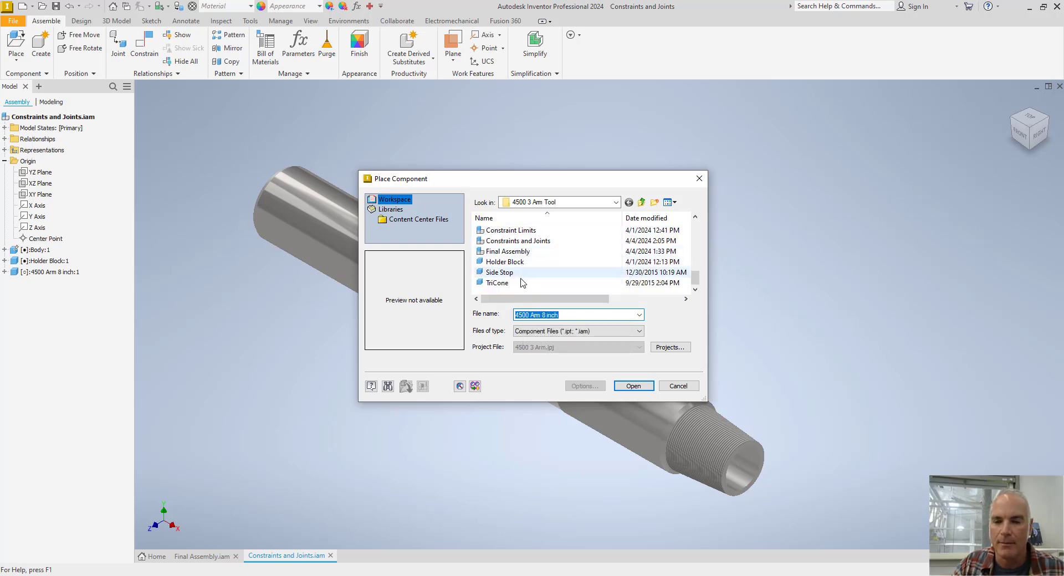
{"action": "scroll", "coordinate": [515, 277], "scroll_direction": "up", "scroll_amount": 3}
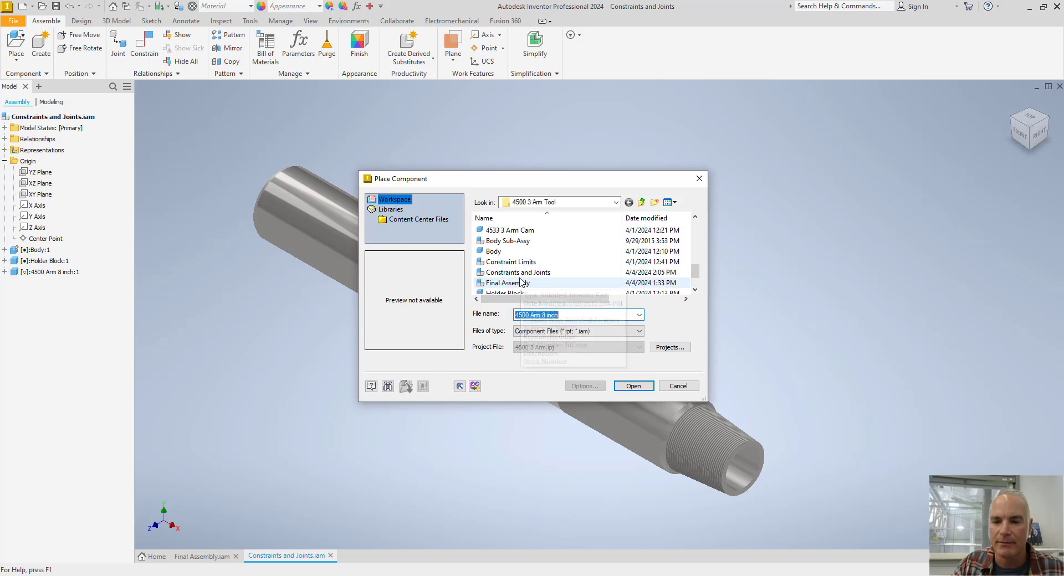
{"action": "scroll", "coordinate": [508, 269], "scroll_direction": "up", "scroll_amount": 3}
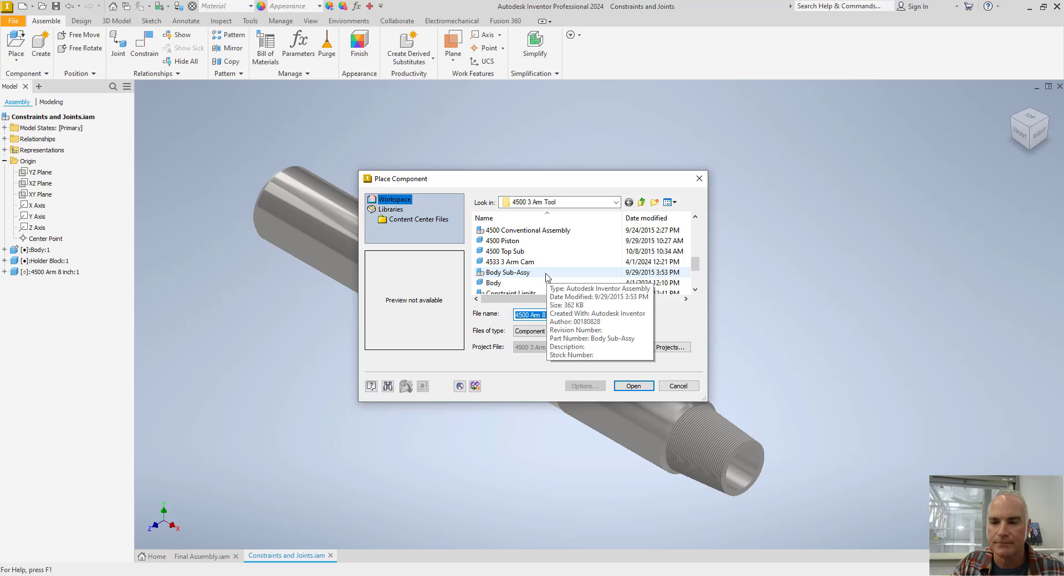
{"action": "scroll", "coordinate": [543, 277], "scroll_direction": "up", "scroll_amount": 3}
{"action": "scroll", "coordinate": [526, 279], "scroll_direction": "up", "scroll_amount": 3}
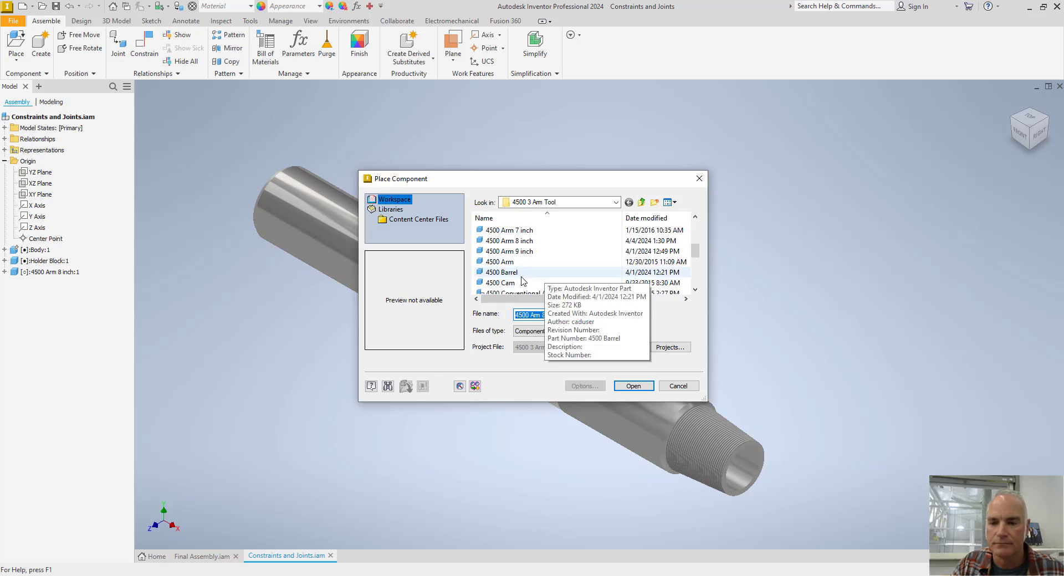
{"action": "left_click", "coordinate": [517, 273]}
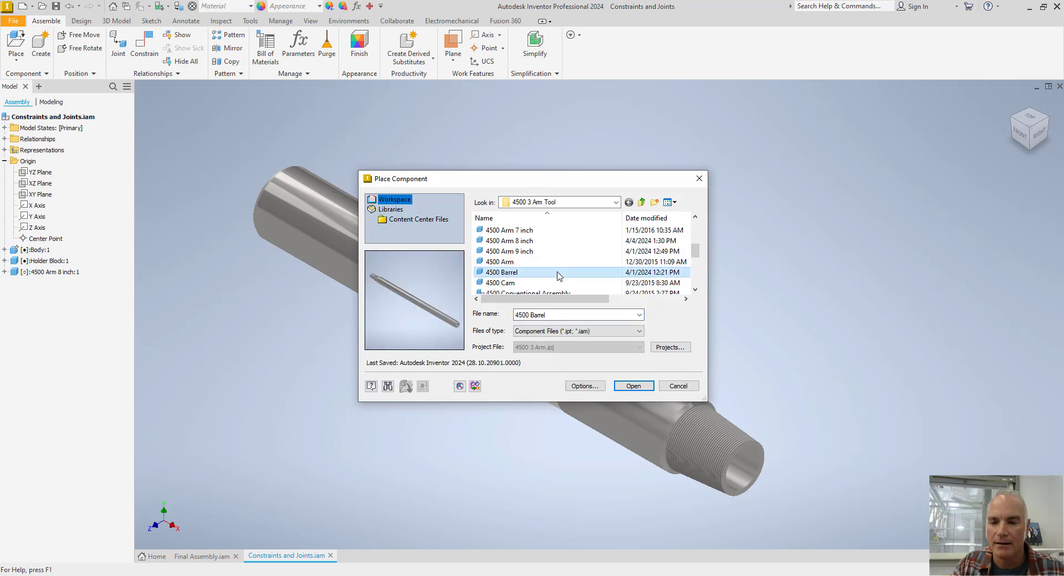
{"action": "left_click", "coordinate": [509, 284], "text": "ctrl"}
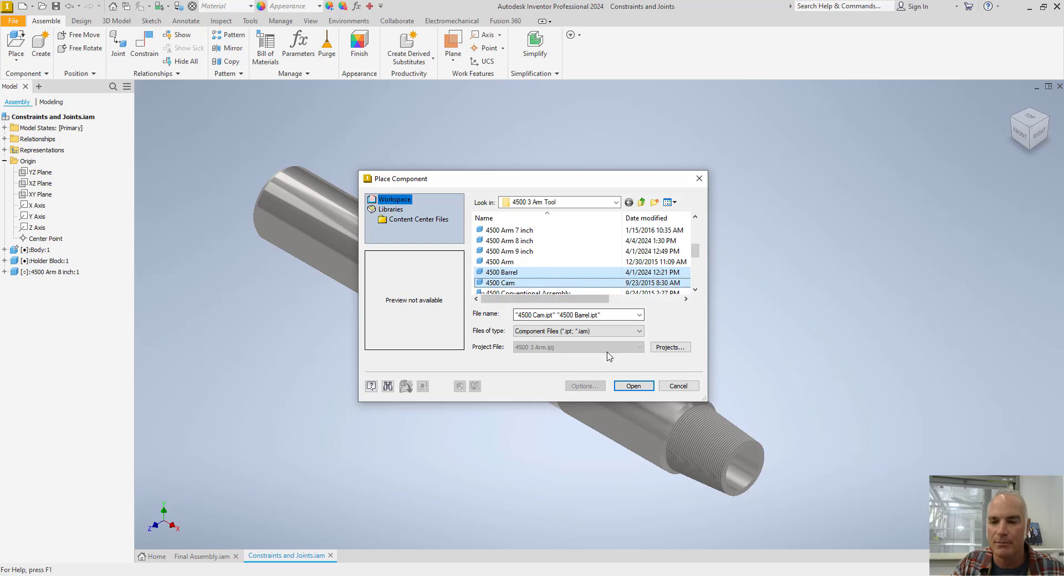
{"action": "left_click", "coordinate": [633, 386]}
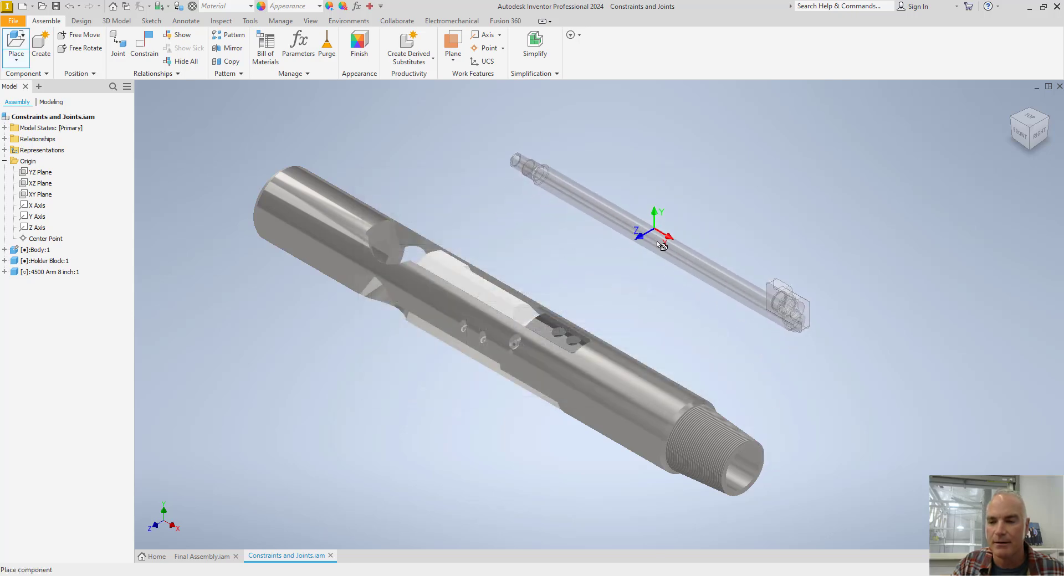
{"action": "key", "text": "Escape"}
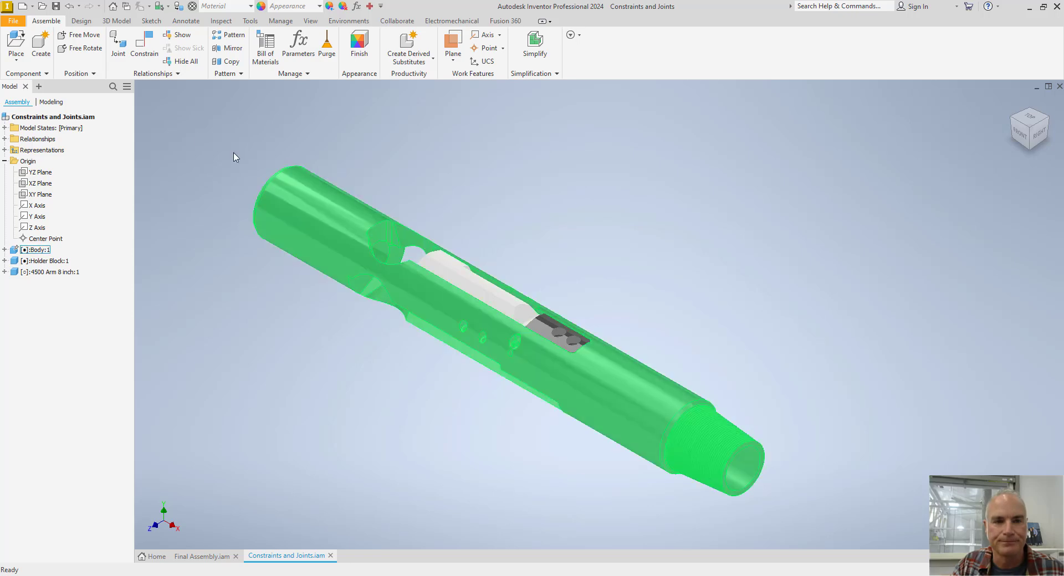
Place one instance of the 4500 Barrel part beside the Body in the assembly.
{"action": "left_click", "coordinate": [18, 42]}
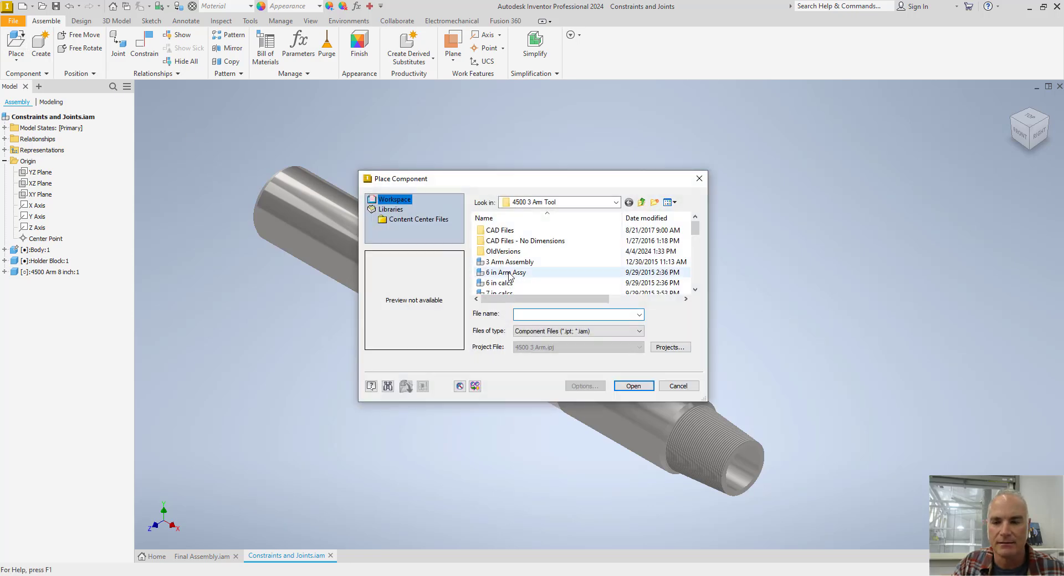
{"action": "scroll", "coordinate": [520, 282], "scroll_direction": "down", "scroll_amount": 1}
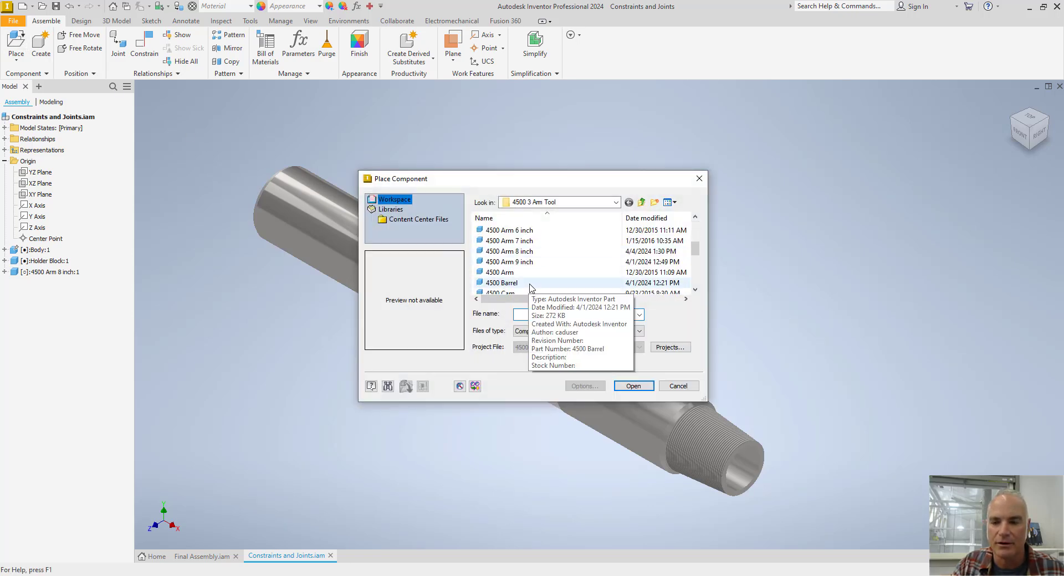
{"action": "left_click", "coordinate": [510, 283]}
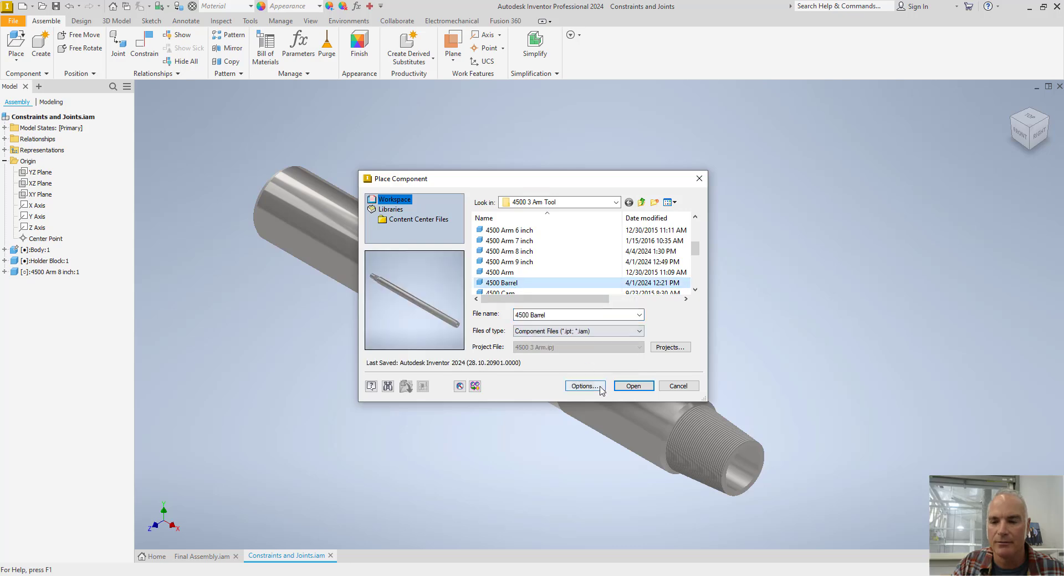
{"action": "left_click", "coordinate": [633, 386]}
{"action": "left_click", "coordinate": [679, 245]}
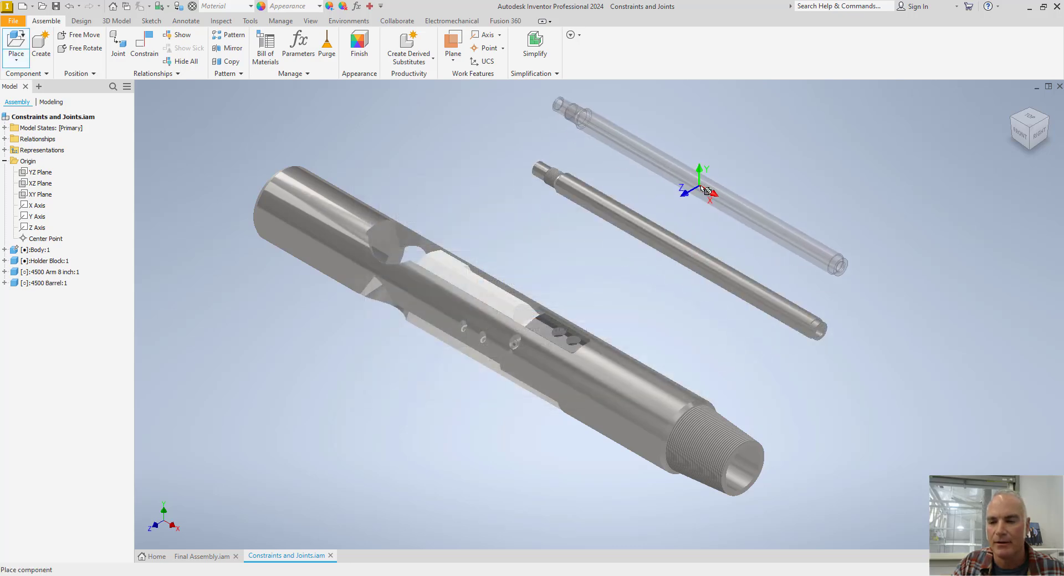
{"action": "right_click", "coordinate": [703, 177]}
{"action": "left_click", "coordinate": [677, 207]}
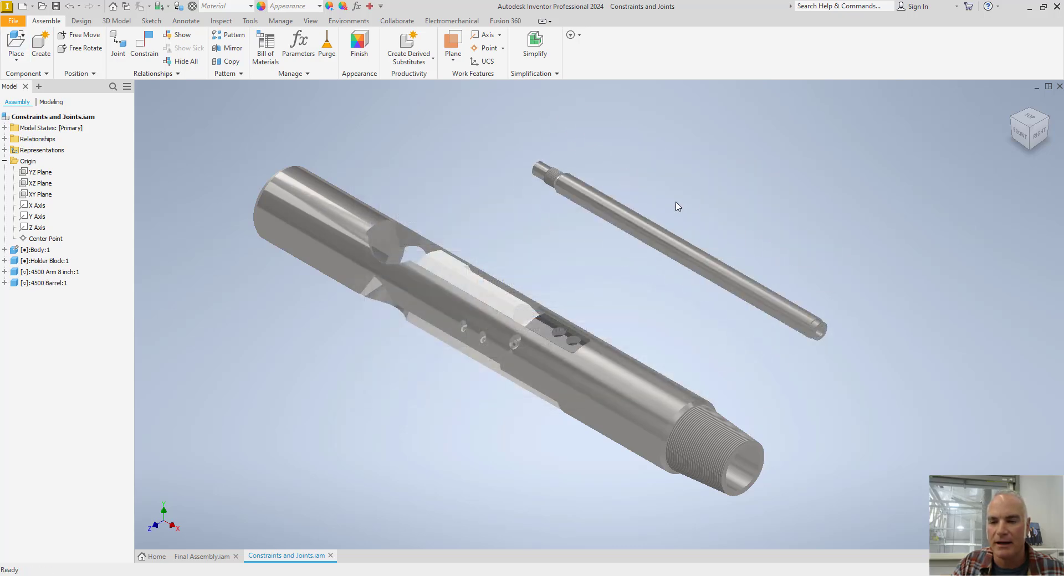
Place one instance of the 4533 3 Arm Cam part in the open space beyond the barrel.
{"action": "left_click", "coordinate": [16, 41]}
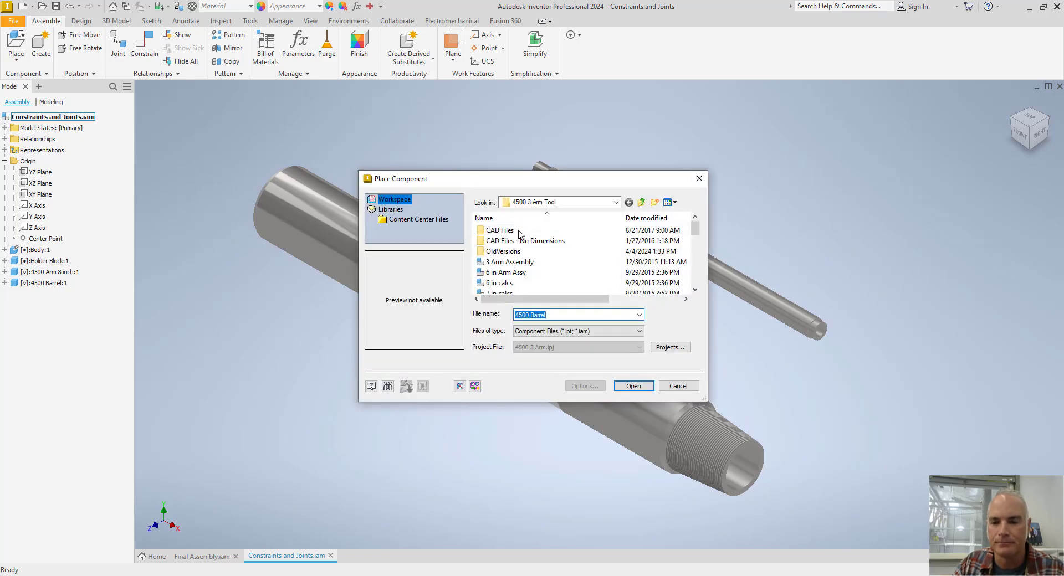
{"action": "scroll", "coordinate": [520, 261], "scroll_direction": "down", "scroll_amount": 5}
{"action": "scroll", "coordinate": [520, 264], "scroll_direction": "down", "scroll_amount": 2}
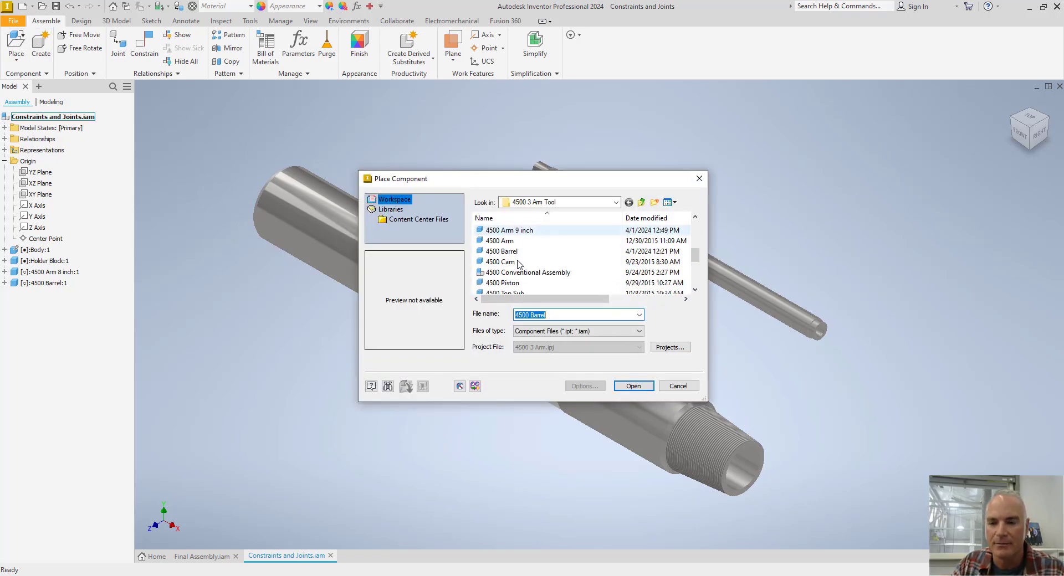
{"action": "scroll", "coordinate": [521, 266], "scroll_direction": "down", "scroll_amount": 3}
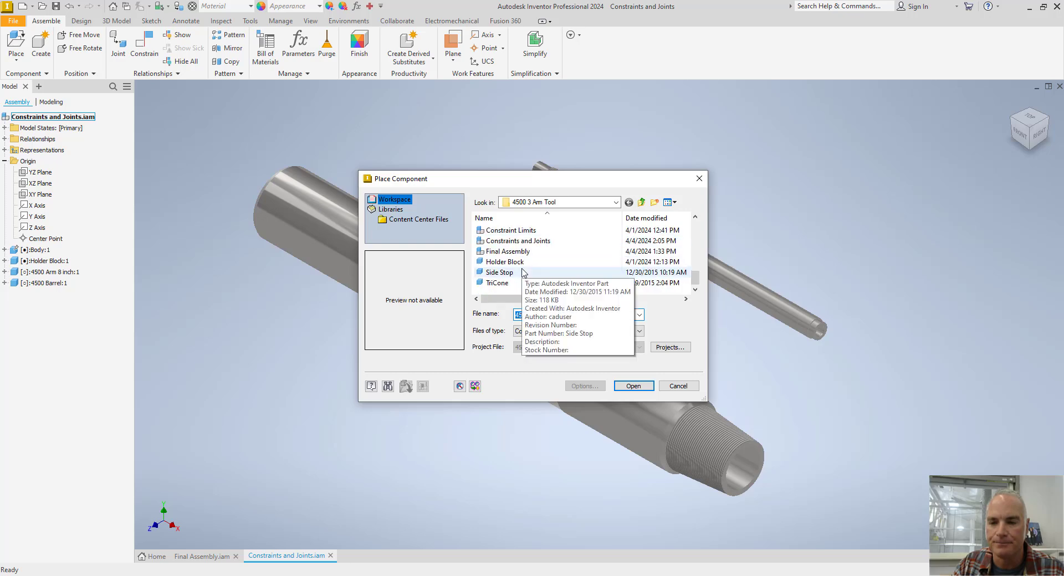
{"action": "scroll", "coordinate": [523, 274], "scroll_direction": "up", "scroll_amount": 1}
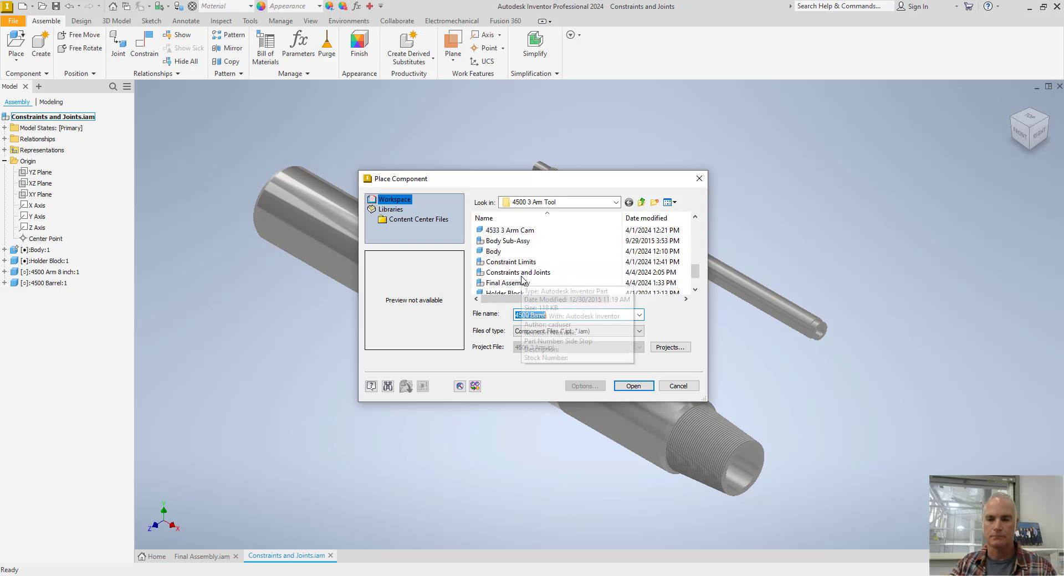
{"action": "scroll", "coordinate": [522, 279], "scroll_direction": "down", "scroll_amount": 1}
{"action": "scroll", "coordinate": [521, 285], "scroll_direction": "up", "scroll_amount": 1}
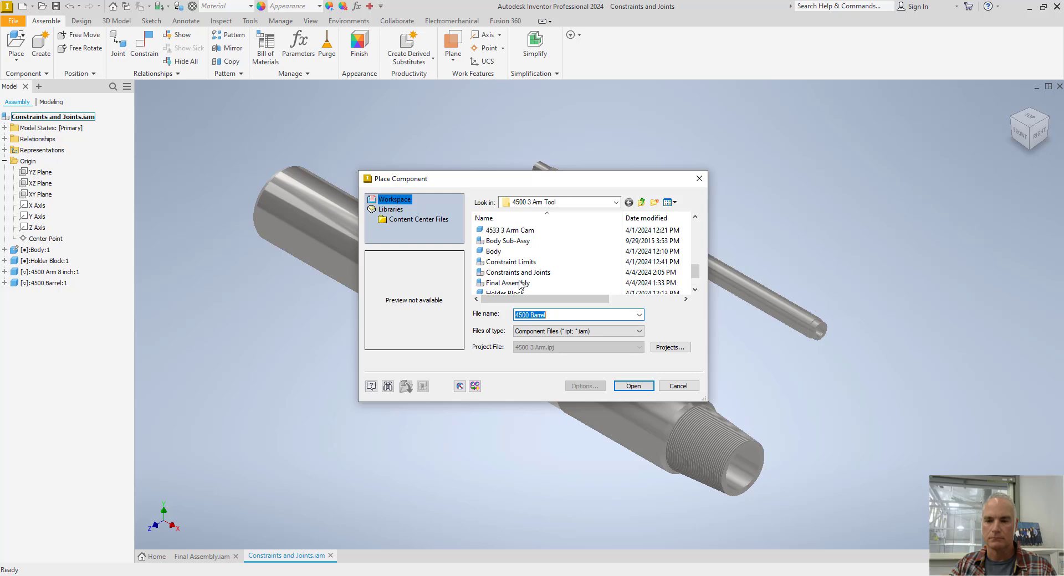
{"action": "left_click", "coordinate": [515, 231]}
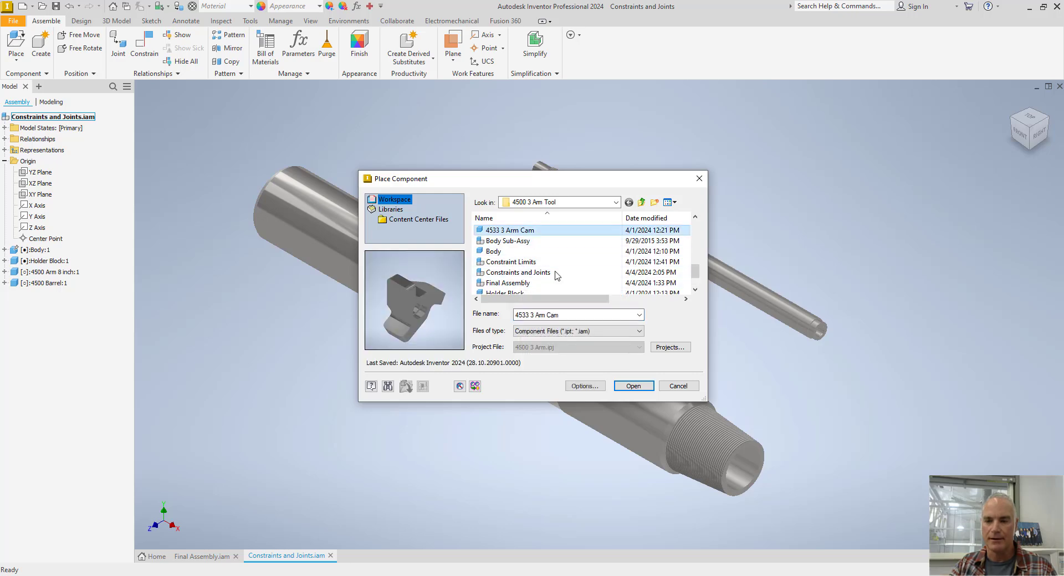
{"action": "left_click", "coordinate": [634, 386]}
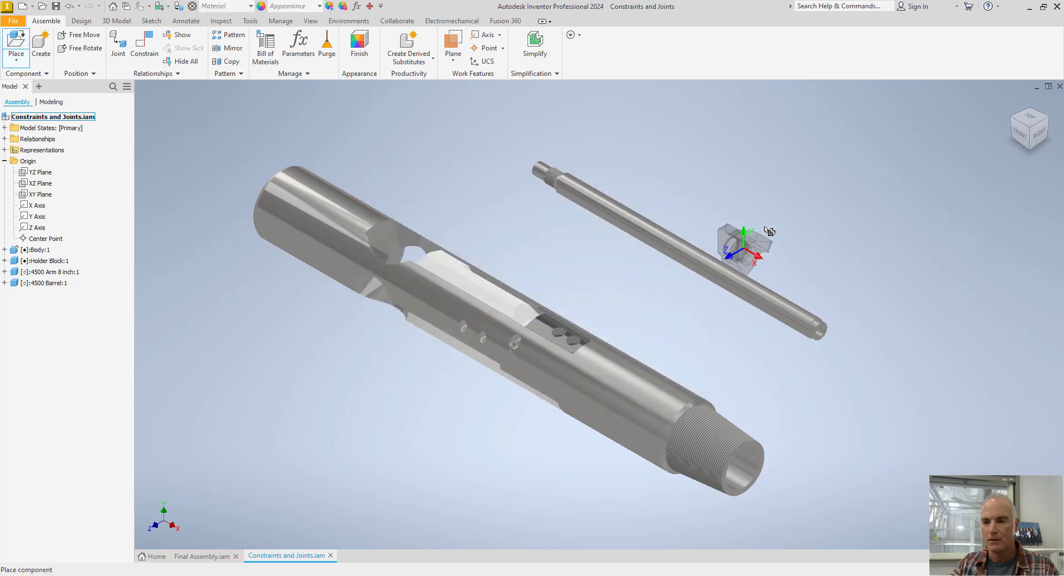
{"action": "left_click", "coordinate": [782, 169]}
{"action": "right_click", "coordinate": [831, 200]}
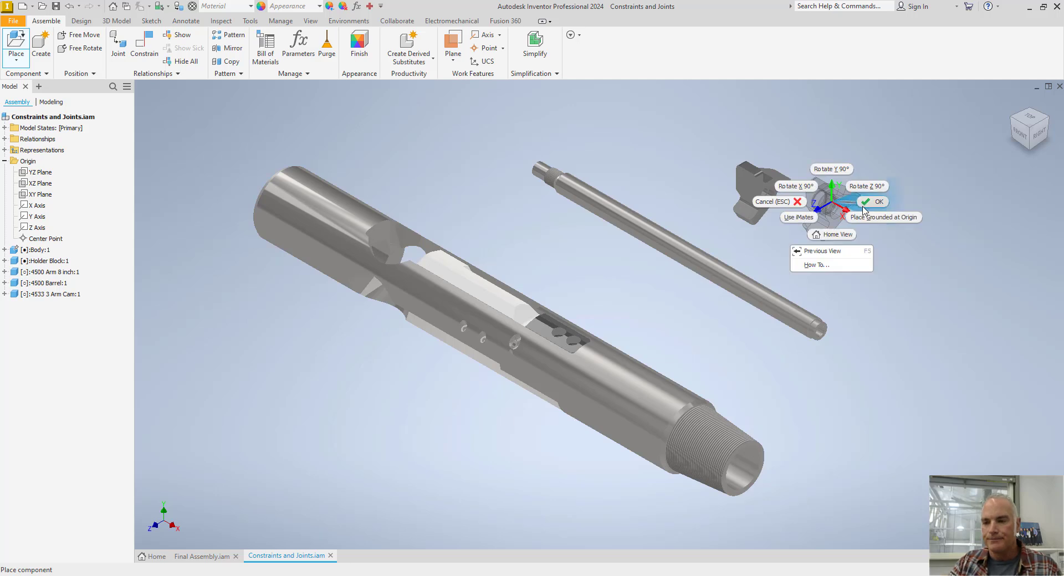
{"action": "left_click", "coordinate": [864, 205]}
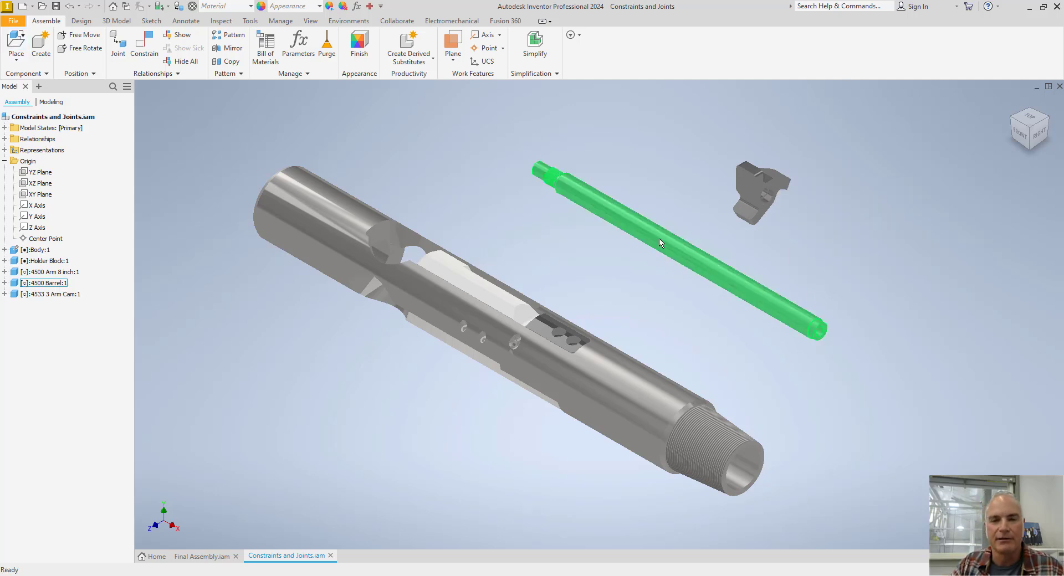
Mate the barrel's axis to the bore axis at the Body's threaded end, using the opposed solution and a 0.000 in offset.
{"action": "middle_click_drag", "start_coordinate": [653, 243], "coordinate": [595, 274]}
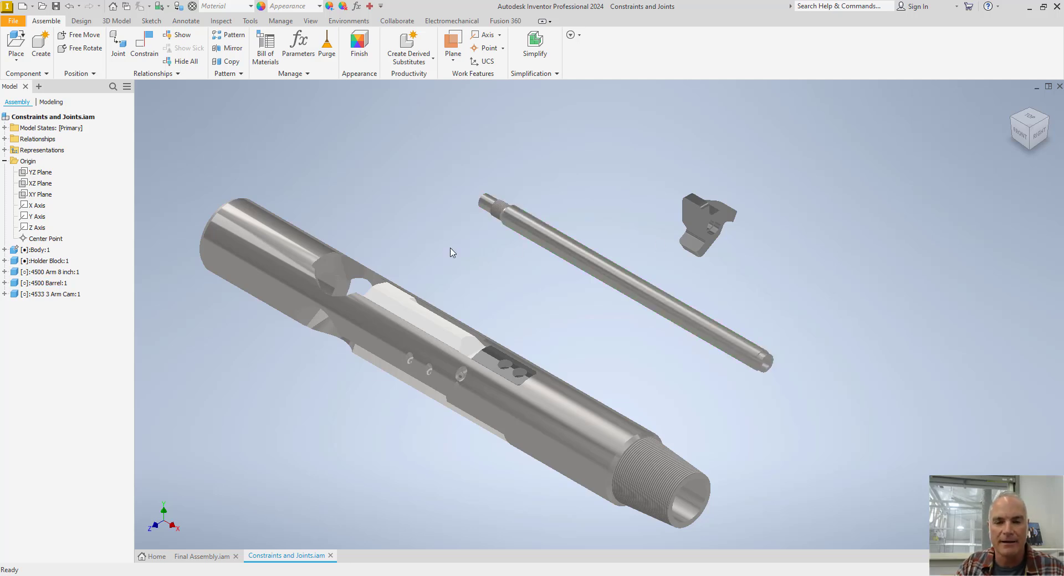
{"action": "left_click", "coordinate": [142, 47]}
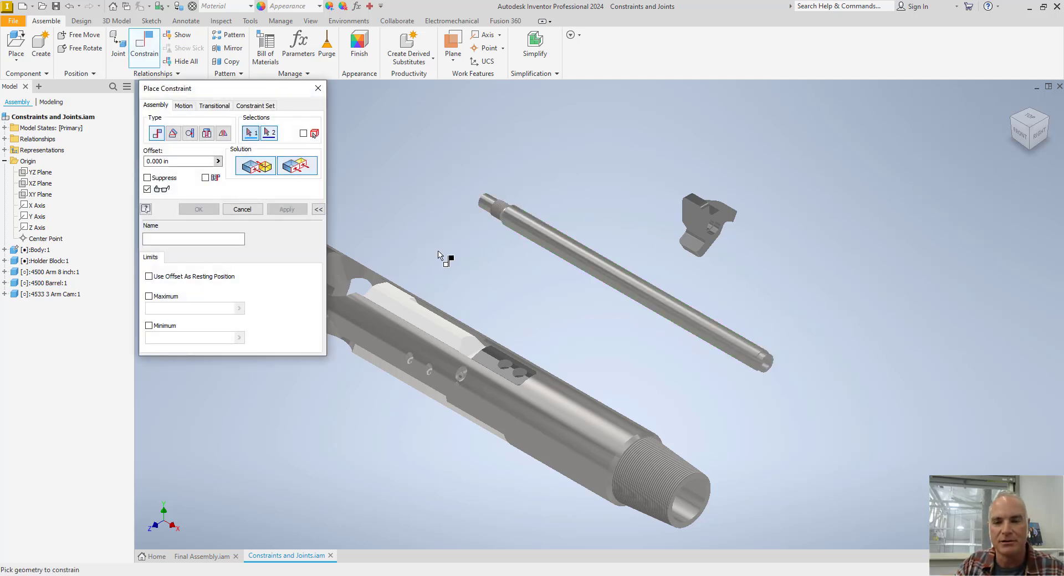
{"action": "left_click", "coordinate": [641, 302]}
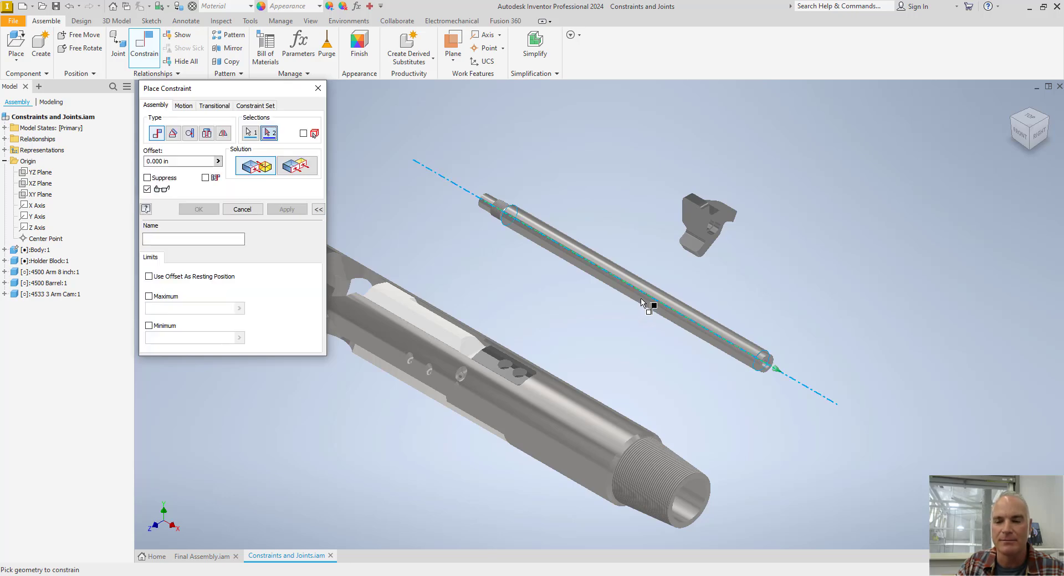
{"action": "left_click", "coordinate": [698, 500]}
{"action": "middle_click_drag", "start_coordinate": [784, 411], "coordinate": [685, 218]}
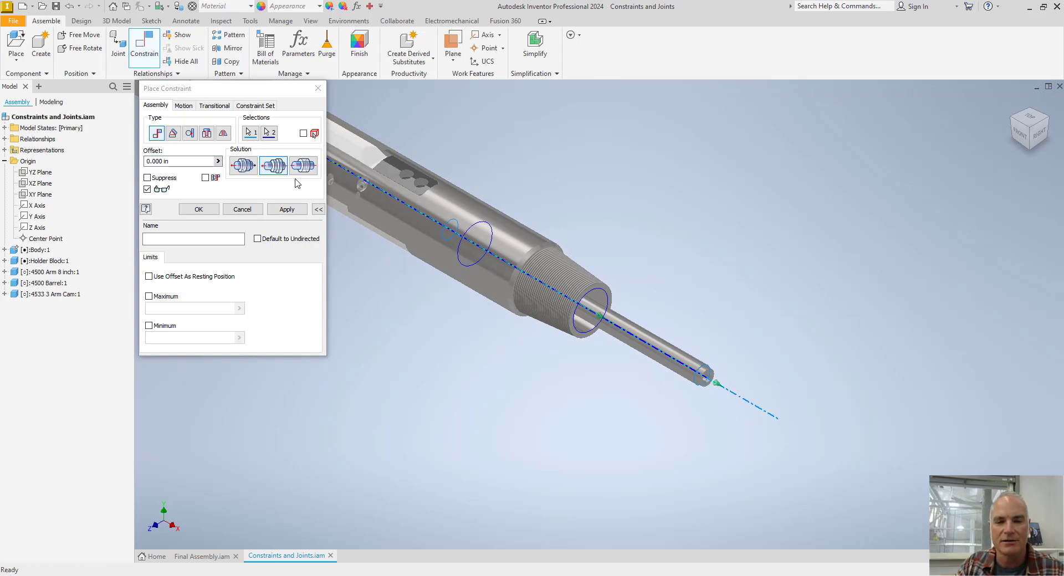
{"action": "left_click", "coordinate": [247, 170]}
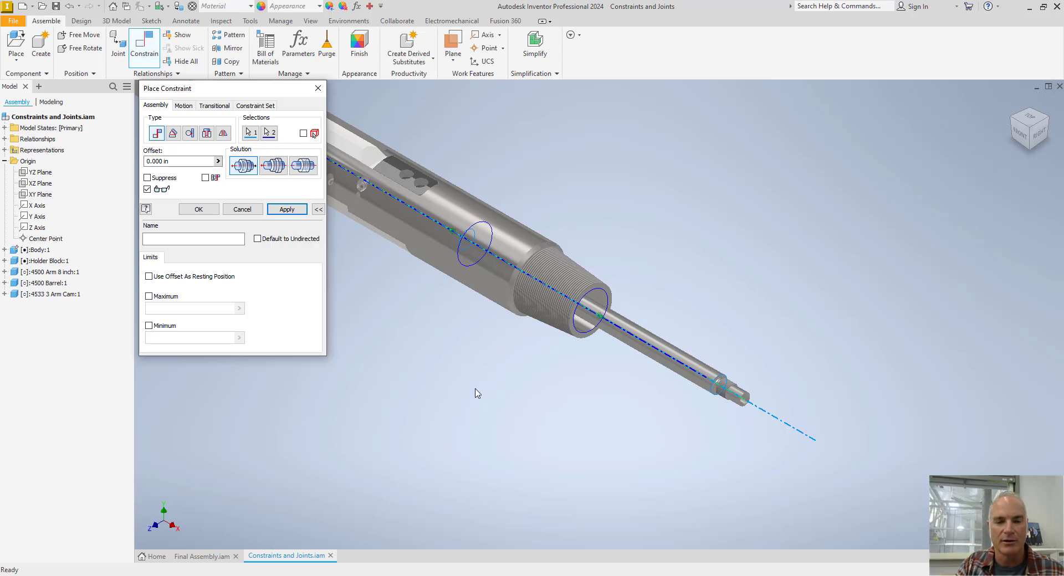
{"action": "left_click", "coordinate": [198, 209]}
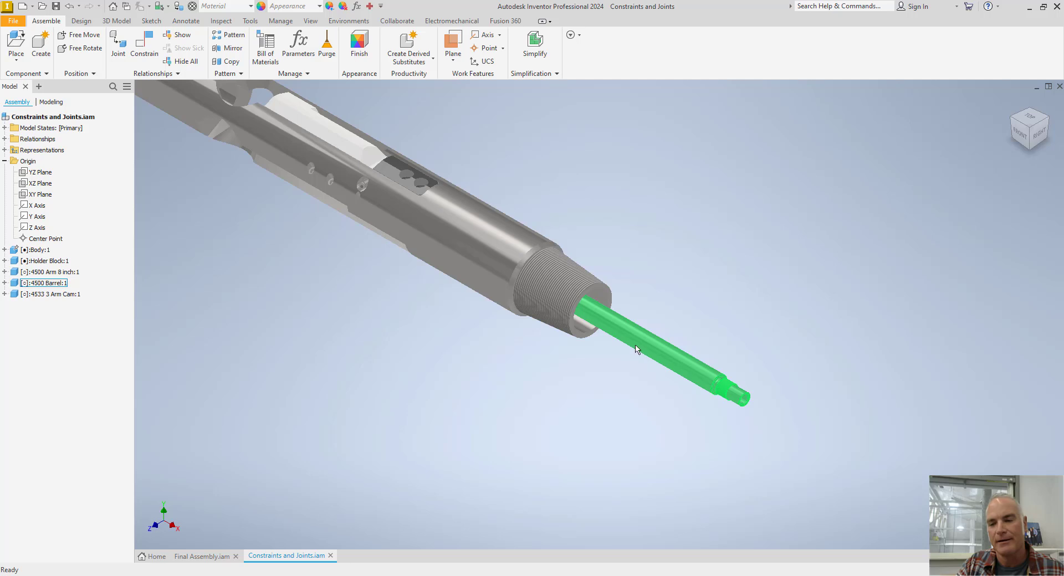
Slide the barrel along its axis until it is completely clear of the Body's threaded end.
{"action": "left_click_drag", "start_coordinate": [652, 350], "coordinate": [815, 408]}
{"action": "middle_click_drag", "start_coordinate": [815, 409], "coordinate": [730, 461]}
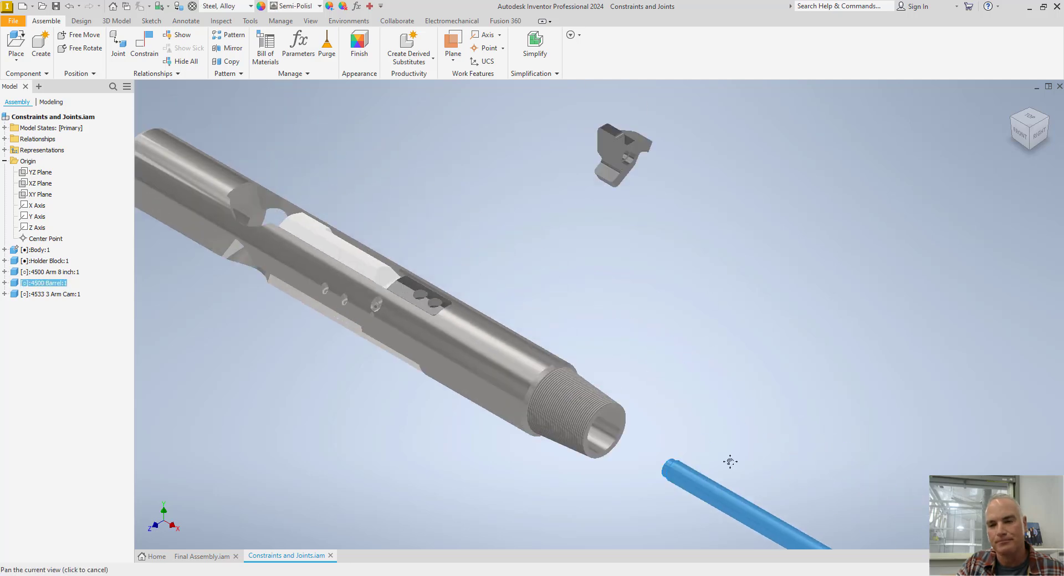
{"action": "scroll", "coordinate": [643, 209], "scroll_direction": "down", "scroll_amount": 3}
{"action": "scroll", "coordinate": [644, 210], "scroll_direction": "down", "scroll_amount": 3}
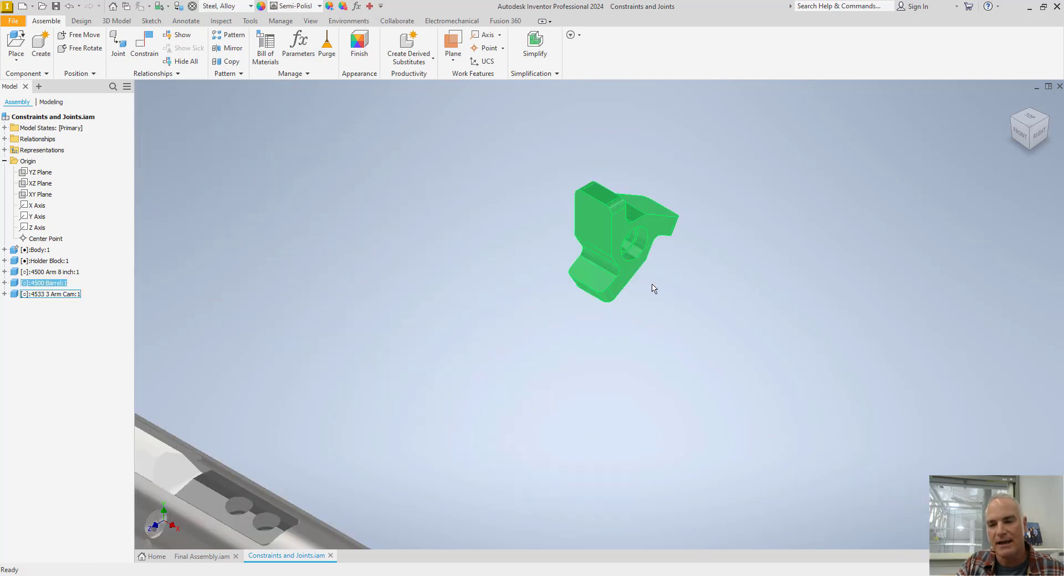
{"action": "middle_click_drag", "start_coordinate": [653, 288], "coordinate": [653, 209]}
{"action": "scroll", "coordinate": [717, 356], "scroll_direction": "up", "scroll_amount": 5}
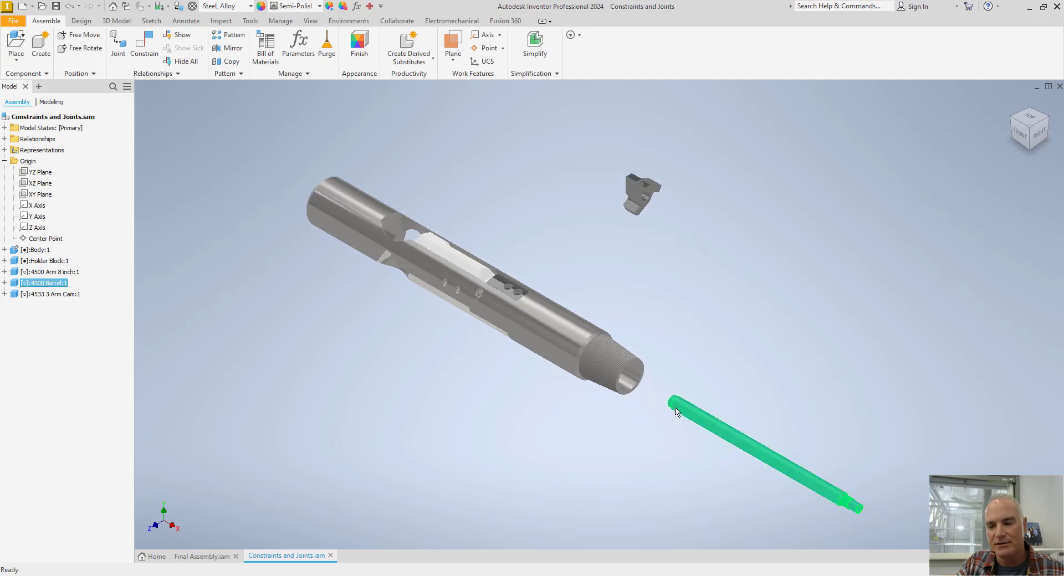
Join the 3 arm cam to the barrel's shouldered end with a Rigid joint between the cam bore and barrel shoulder, gap 0.000 in.
{"action": "left_click", "coordinate": [118, 44]}
{"action": "left_click", "coordinate": [180, 141]}
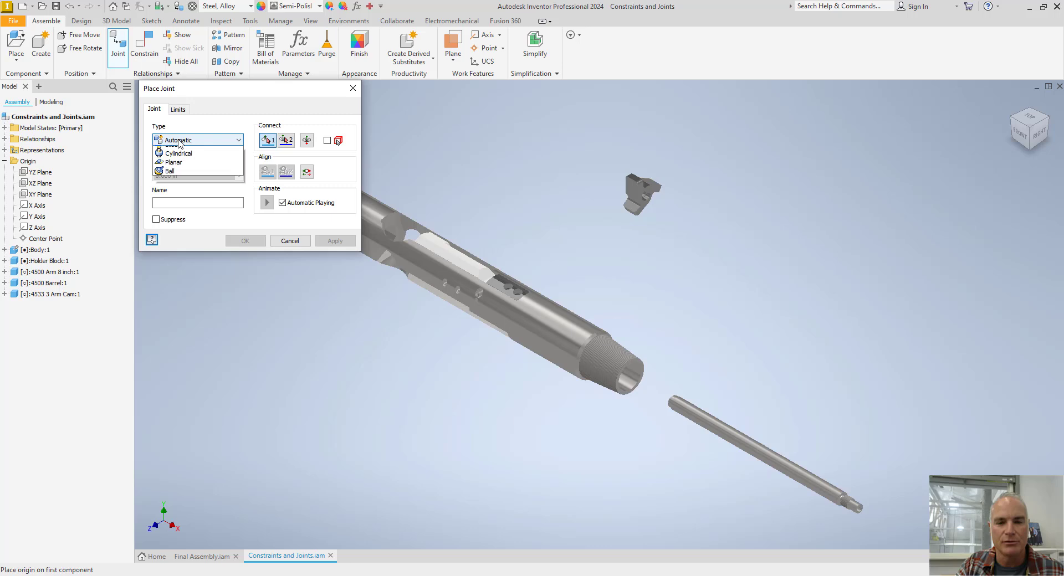
{"action": "left_click", "coordinate": [178, 160]}
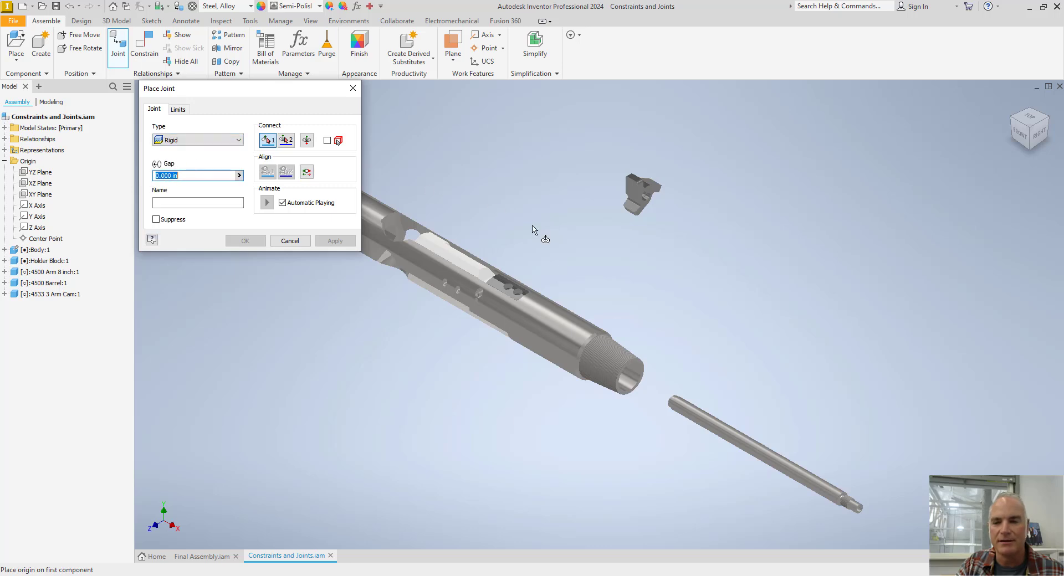
{"action": "scroll", "coordinate": [638, 244], "scroll_direction": "down", "scroll_amount": 5}
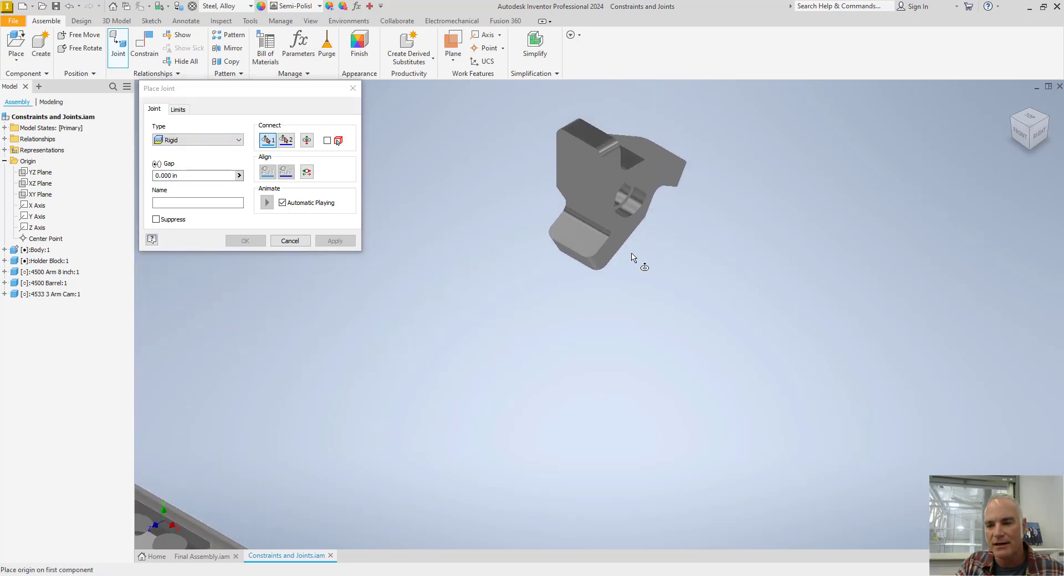
{"action": "left_click", "coordinate": [629, 218]}
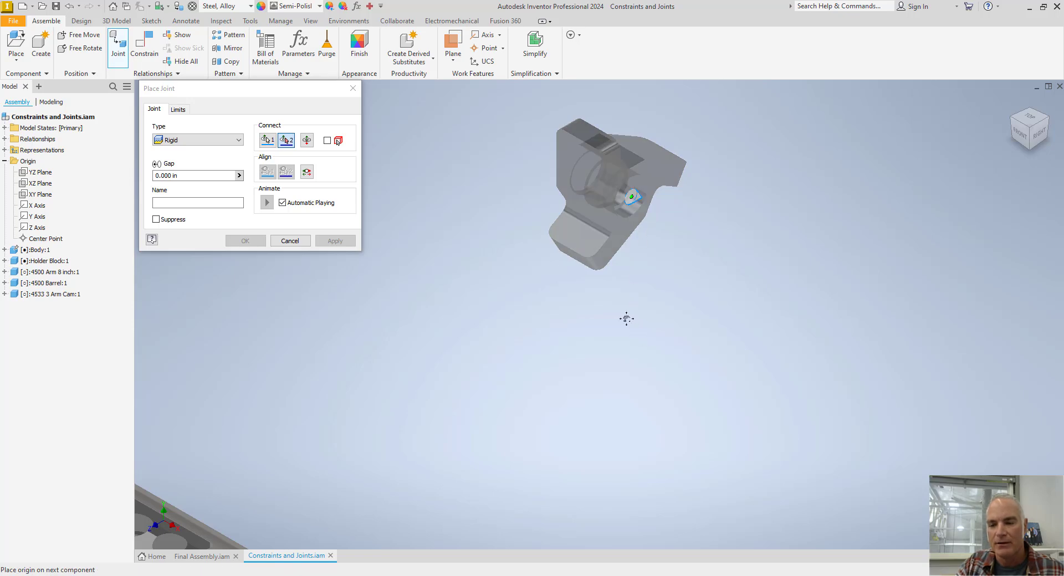
{"action": "middle_click_drag", "start_coordinate": [624, 316], "coordinate": [503, 407], "text": "shift"}
{"action": "scroll", "coordinate": [503, 407], "scroll_direction": "down", "scroll_amount": 5}
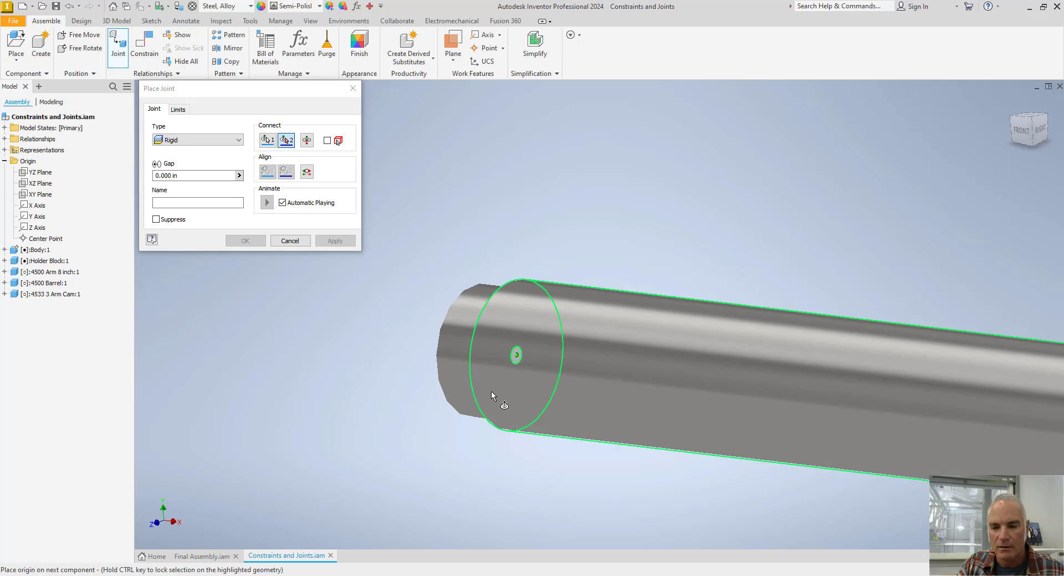
{"action": "left_click", "coordinate": [475, 390]}
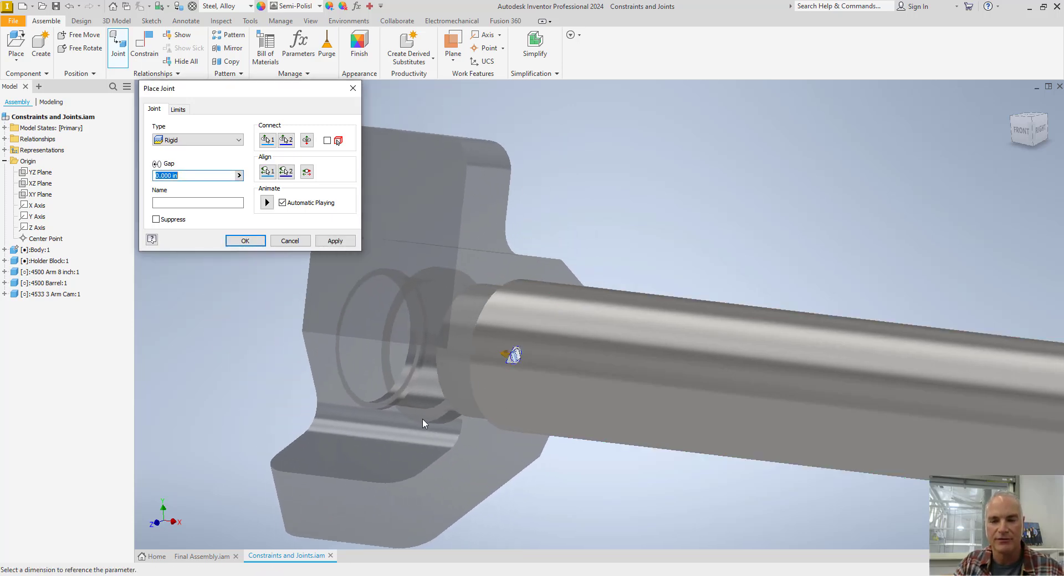
{"action": "left_click", "coordinate": [290, 240]}
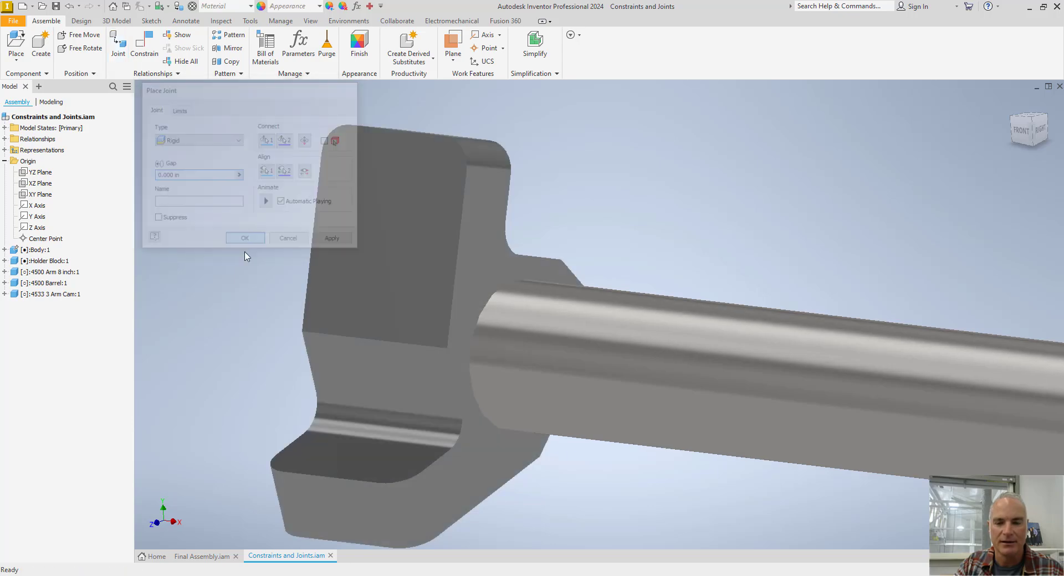
Move the cam back and forth along the bore axis to test that the barrel follows it, ending clear of the Body.
{"action": "middle_click_drag", "start_coordinate": [447, 356], "coordinate": [587, 258]}
{"action": "left_click_drag", "start_coordinate": [581, 254], "coordinate": [479, 252]}
{"action": "scroll", "coordinate": [531, 249], "scroll_direction": "down", "scroll_amount": 5}
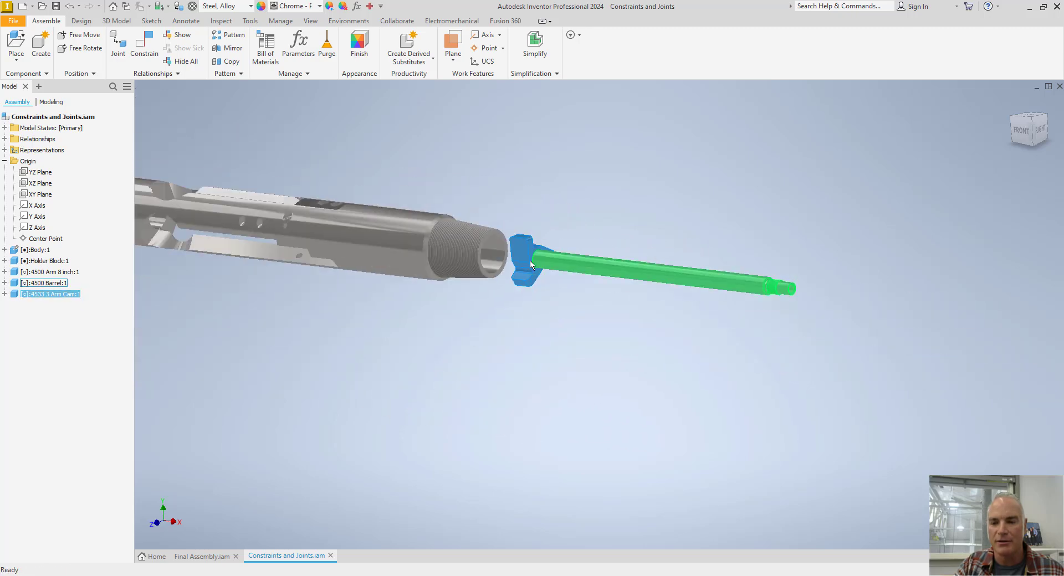
{"action": "left_click_drag", "start_coordinate": [545, 266], "coordinate": [574, 278]}
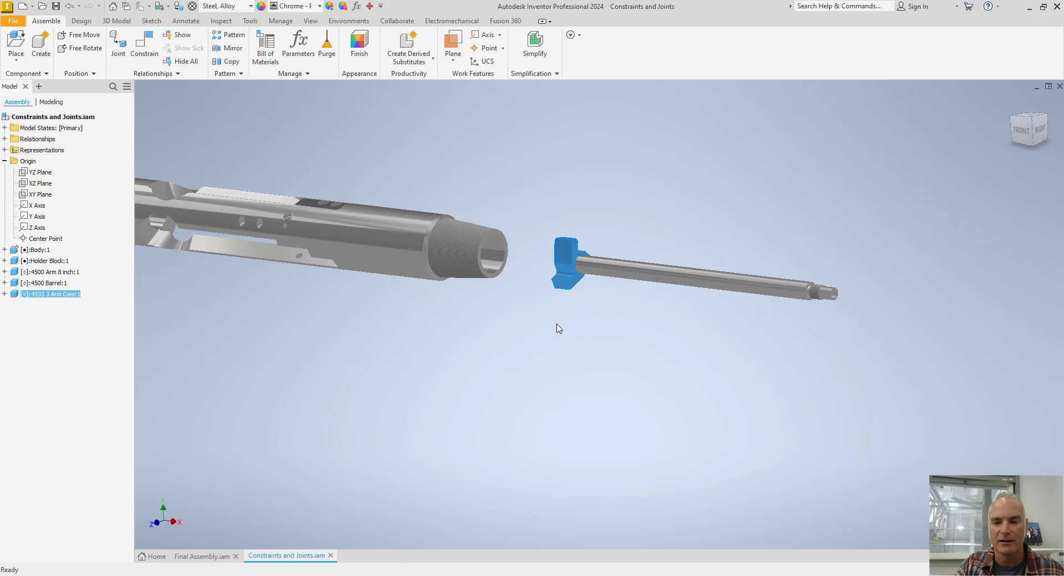
{"action": "middle_click_drag", "start_coordinate": [527, 331], "coordinate": [568, 359]}
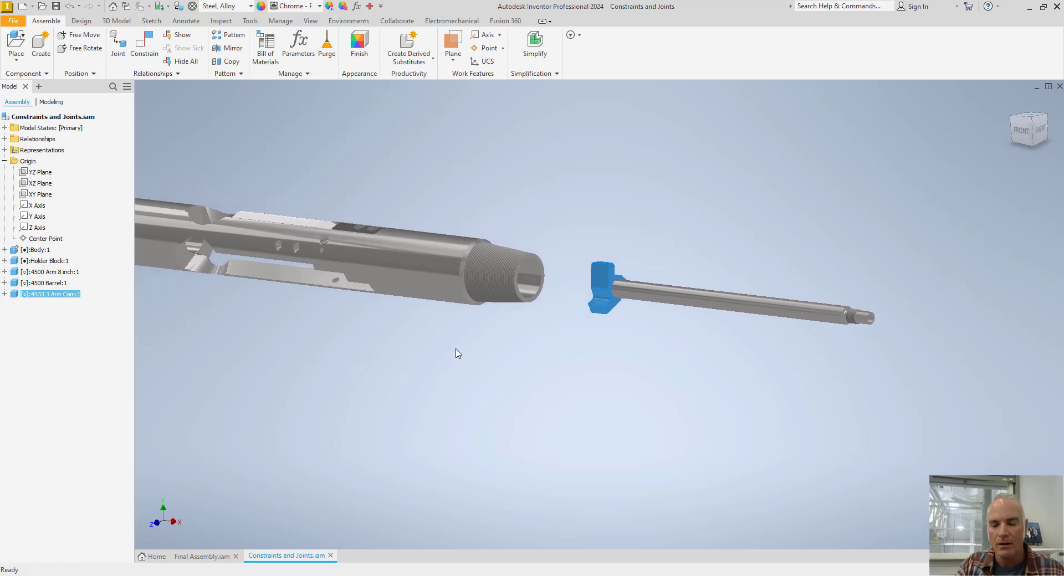
{"action": "left_click_drag", "start_coordinate": [601, 272], "coordinate": [594, 272]}
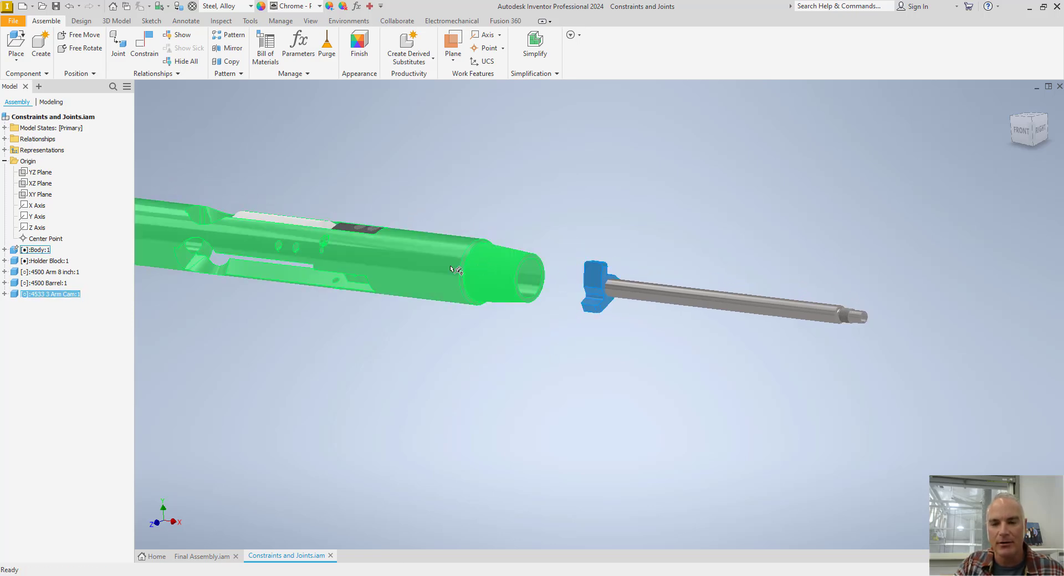
Hide the Body component so the arm and Holder Block inside it are exposed.
{"action": "scroll", "coordinate": [456, 270], "scroll_direction": "down", "scroll_amount": 5}
{"action": "right_click", "coordinate": [506, 254]}
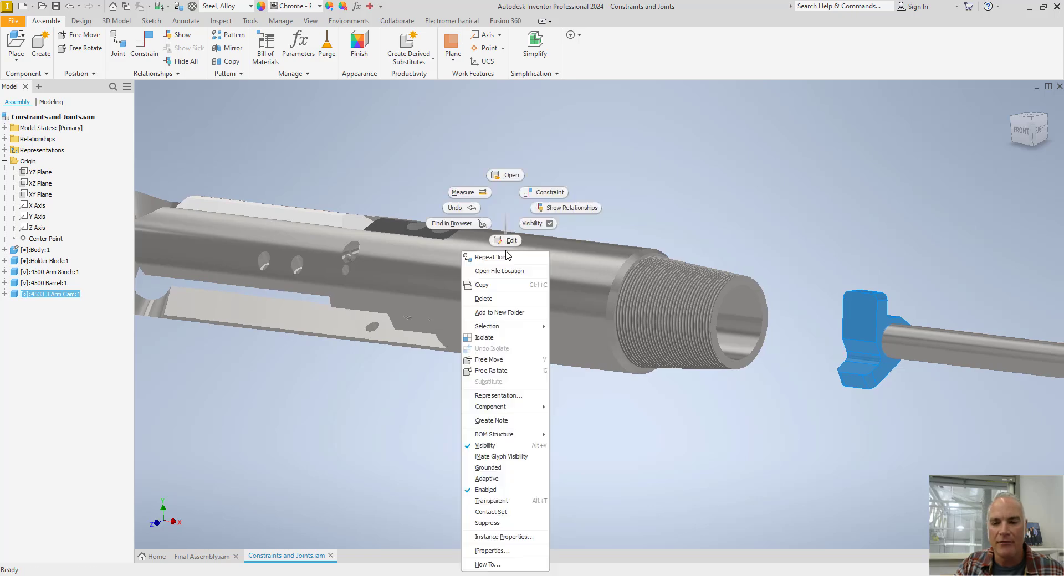
{"action": "left_click", "coordinate": [532, 224]}
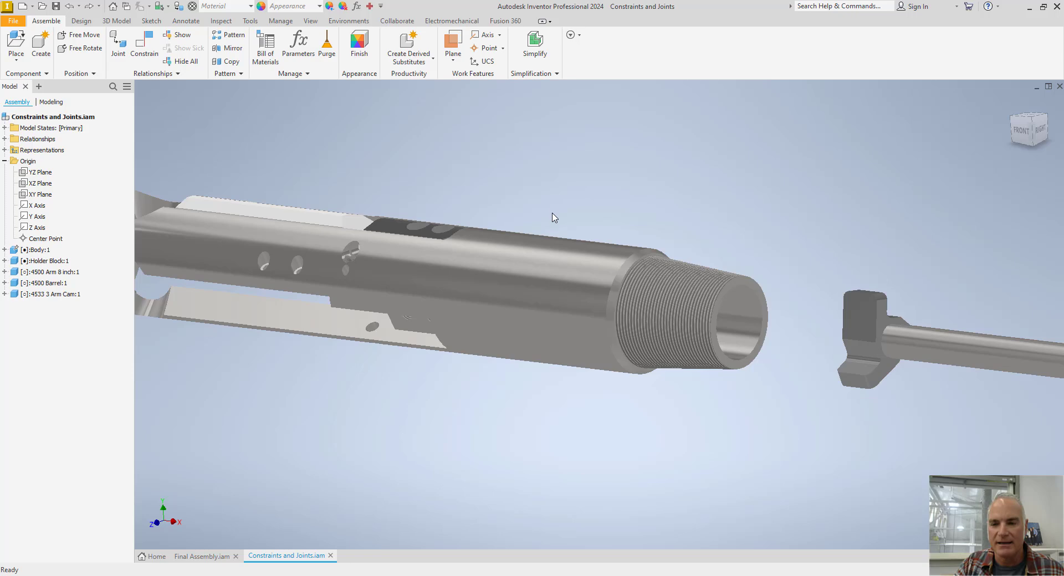
{"action": "right_click", "coordinate": [553, 243]}
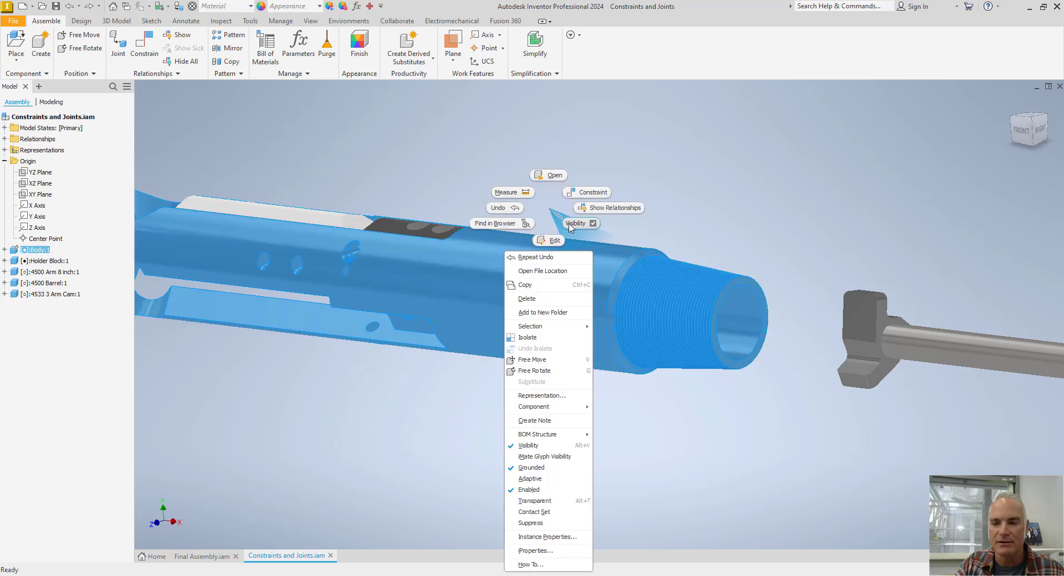
{"action": "left_click", "coordinate": [575, 223]}
Slide the cam and barrel along their axis until the cam sits under the arm beside its pivot end.
{"action": "left_click_drag", "start_coordinate": [863, 311], "coordinate": [334, 260]}
{"action": "scroll", "coordinate": [334, 260], "scroll_direction": "down", "scroll_amount": 2}
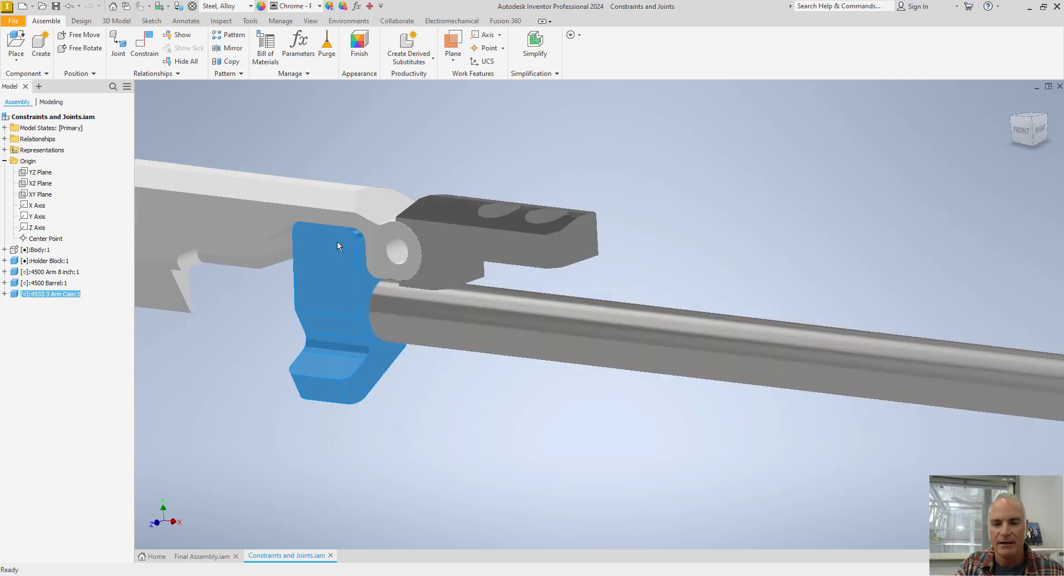
{"action": "middle_click_drag", "start_coordinate": [337, 247], "coordinate": [396, 283], "text": "shift"}
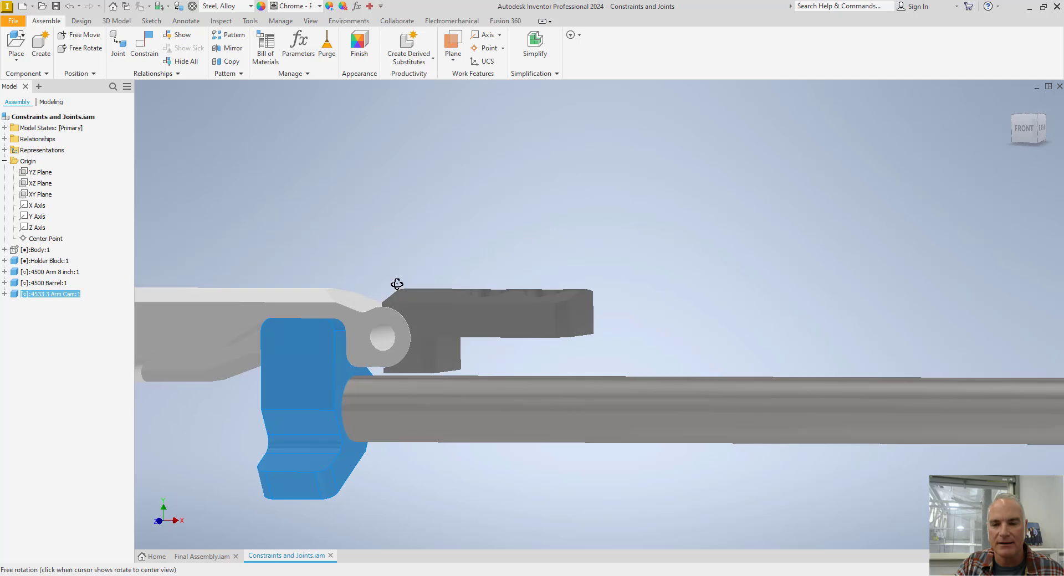
{"action": "middle_click_drag", "start_coordinate": [230, 358], "coordinate": [437, 305]}
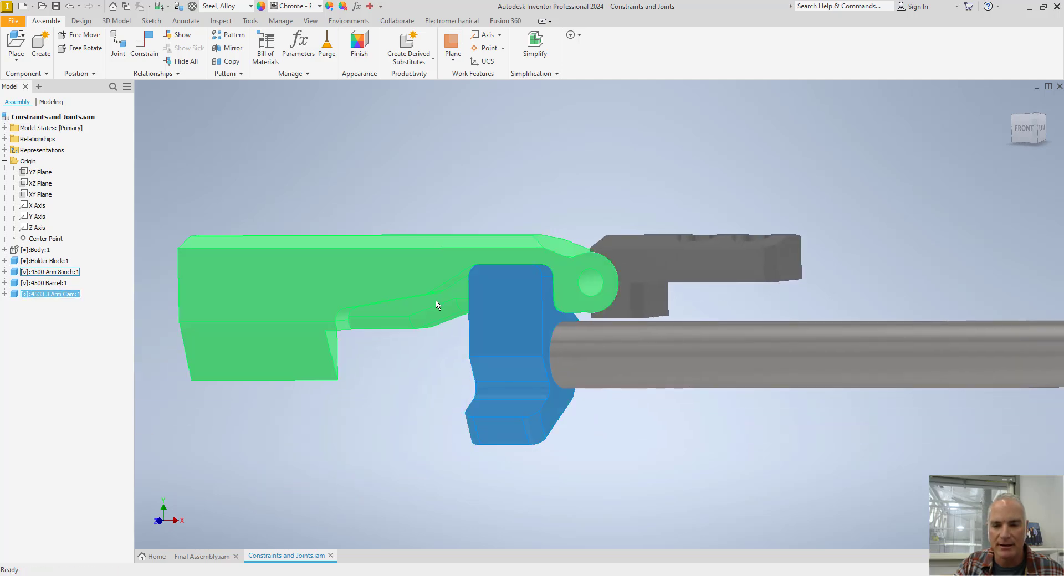
{"action": "scroll", "coordinate": [437, 304], "scroll_direction": "down", "scroll_amount": 3}
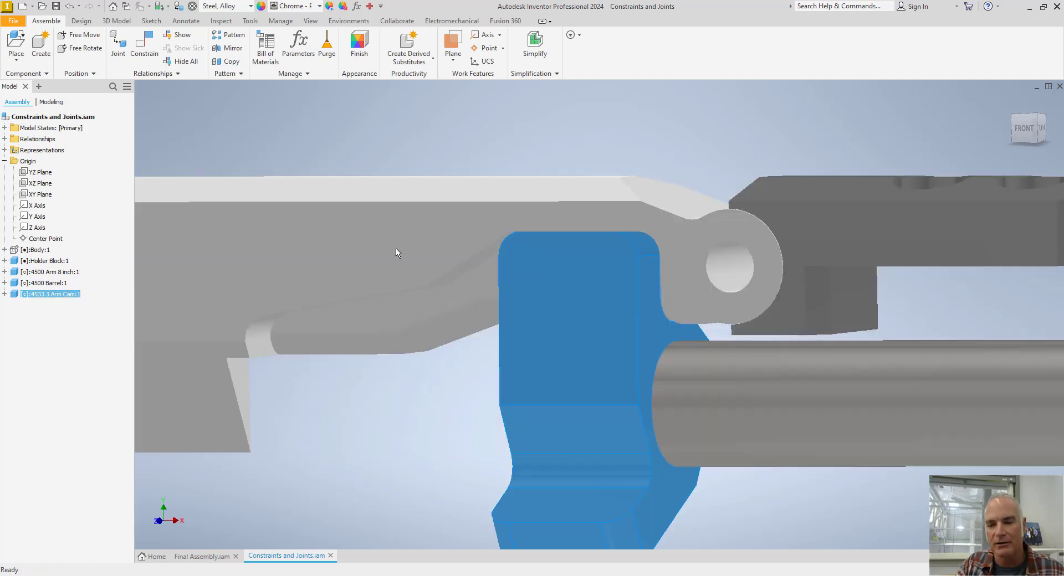
Swing the 8 inch arm slightly upward about its pivot hole so it tilts away from the cam.
{"action": "key", "text": "Escape"}
{"action": "left_click_drag", "start_coordinate": [340, 236], "coordinate": [470, 240]}
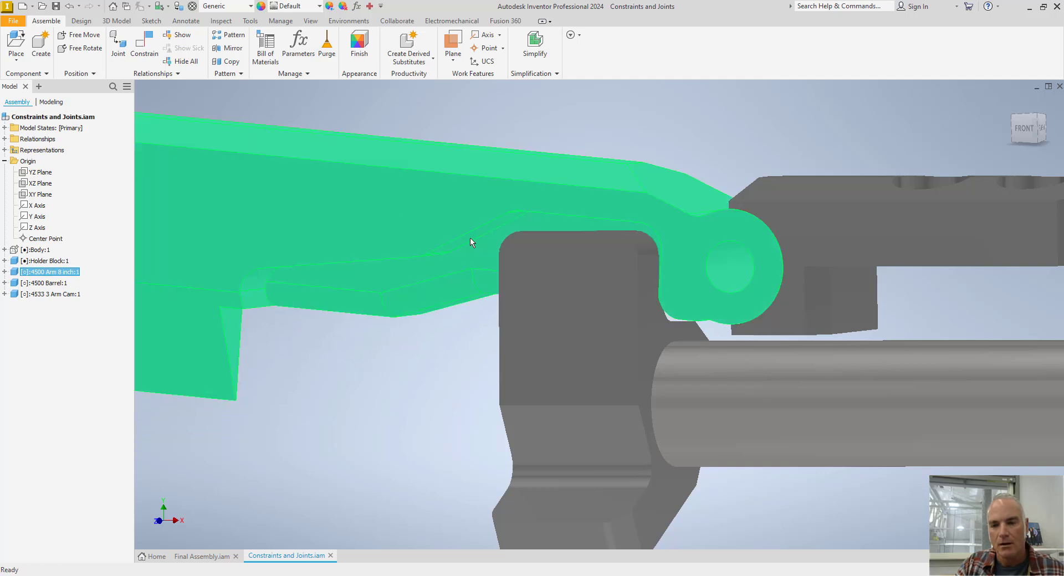
{"action": "left_click", "coordinate": [487, 242]}
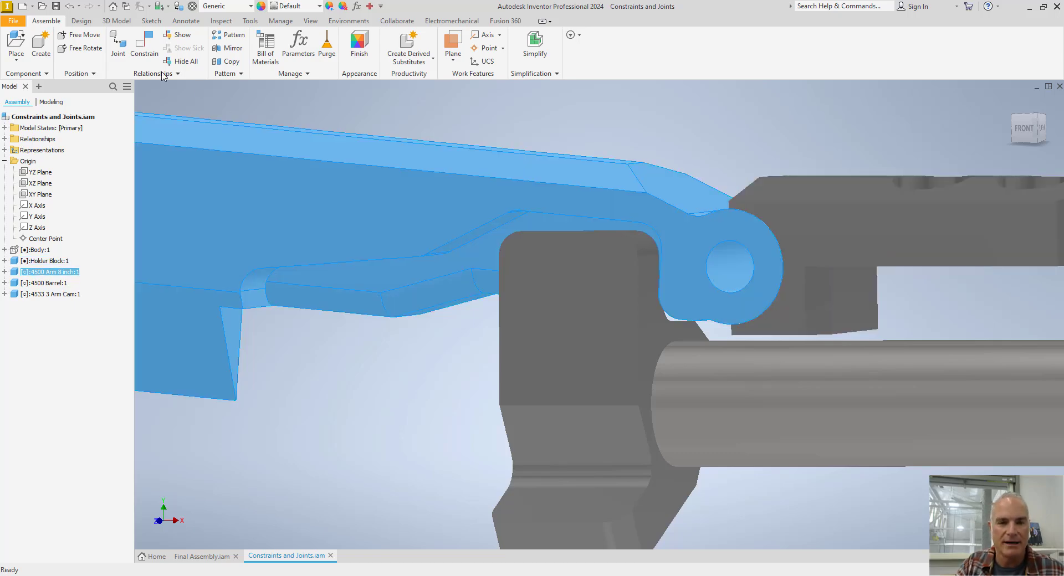
Constrain the cam's flat side face to the arm's side face with a 0.00 deg directed angle, and test the cam's movement.
{"action": "left_click", "coordinate": [145, 42]}
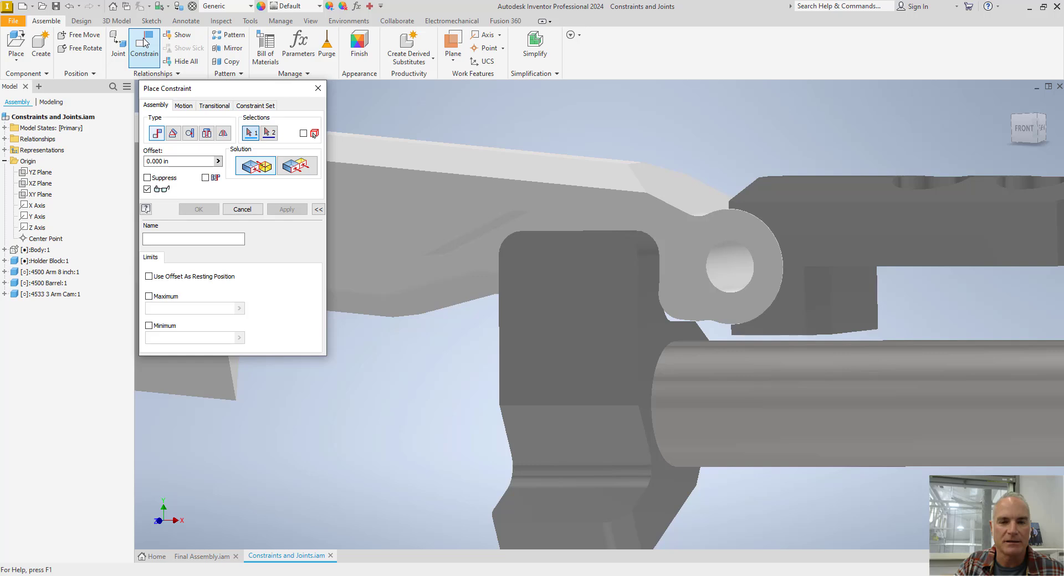
{"action": "left_click", "coordinate": [174, 133]}
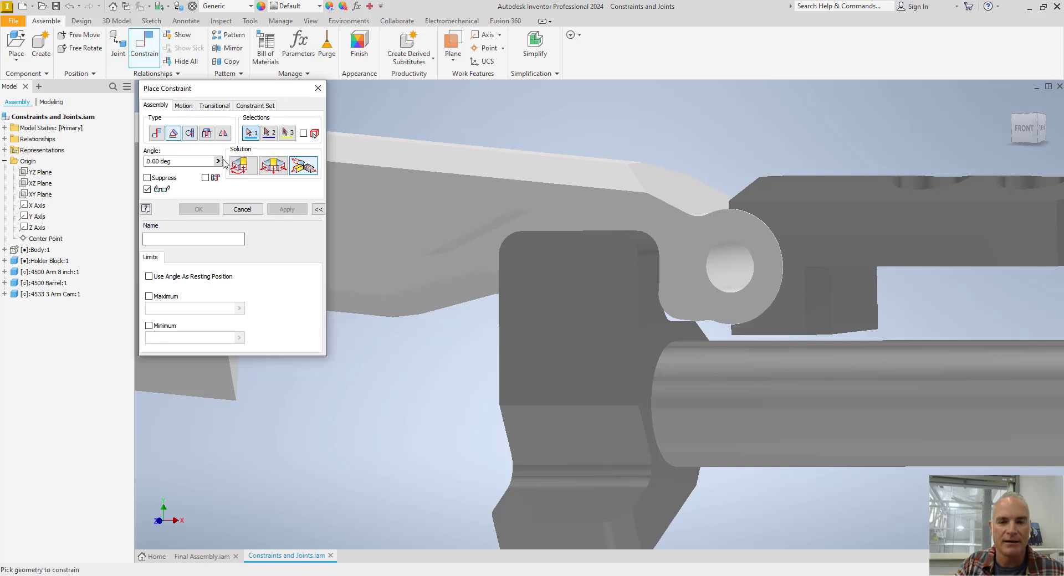
{"action": "left_click", "coordinate": [243, 165]}
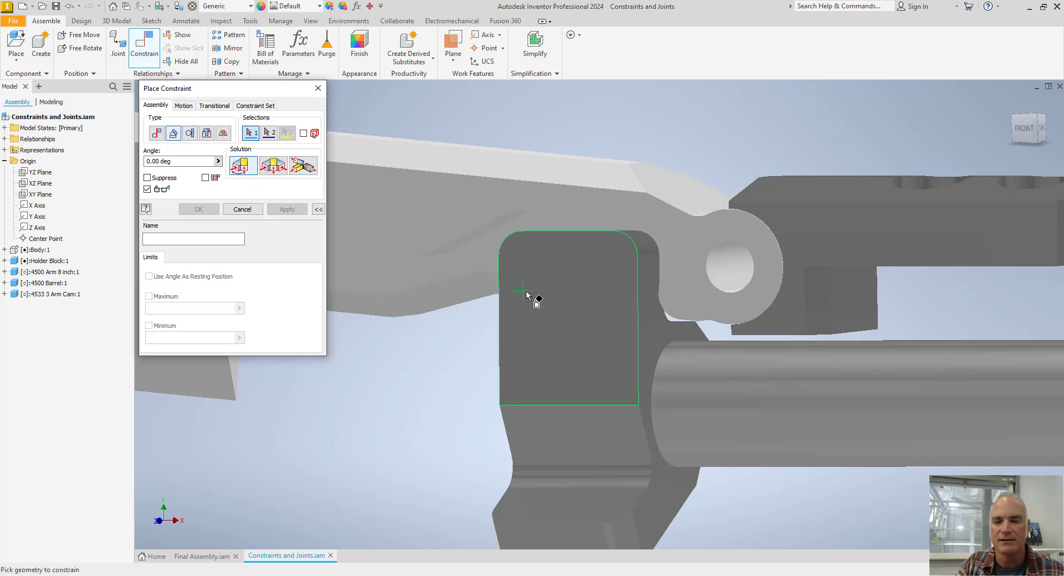
{"action": "left_click", "coordinate": [552, 288]}
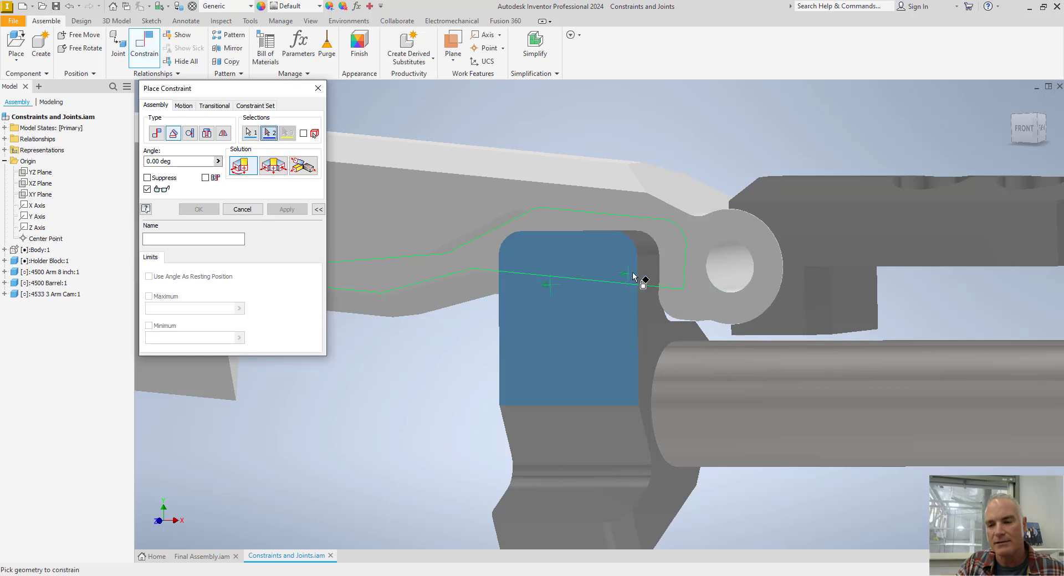
{"action": "left_click", "coordinate": [680, 264]}
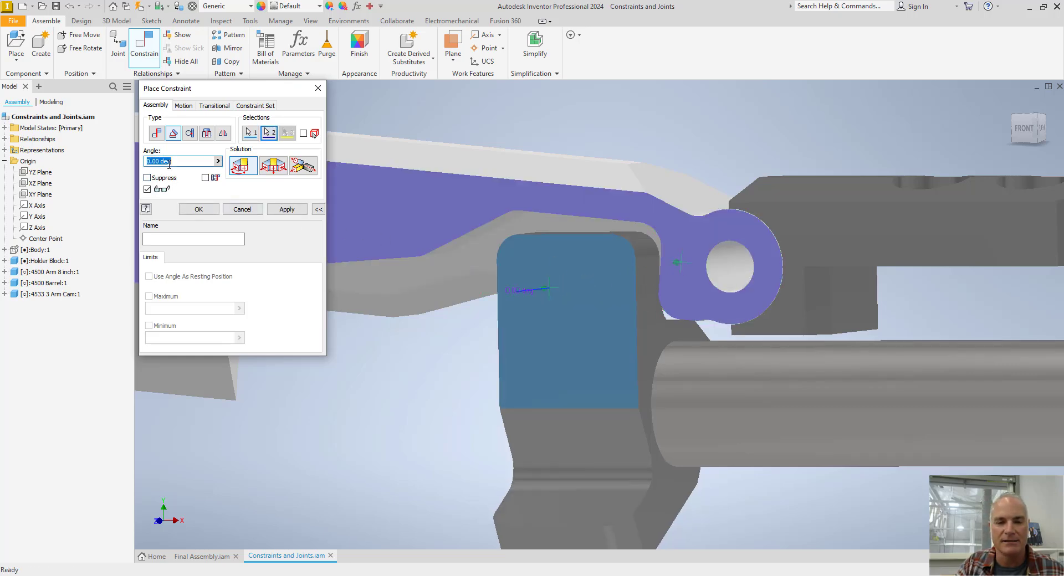
{"action": "left_click", "coordinate": [199, 209]}
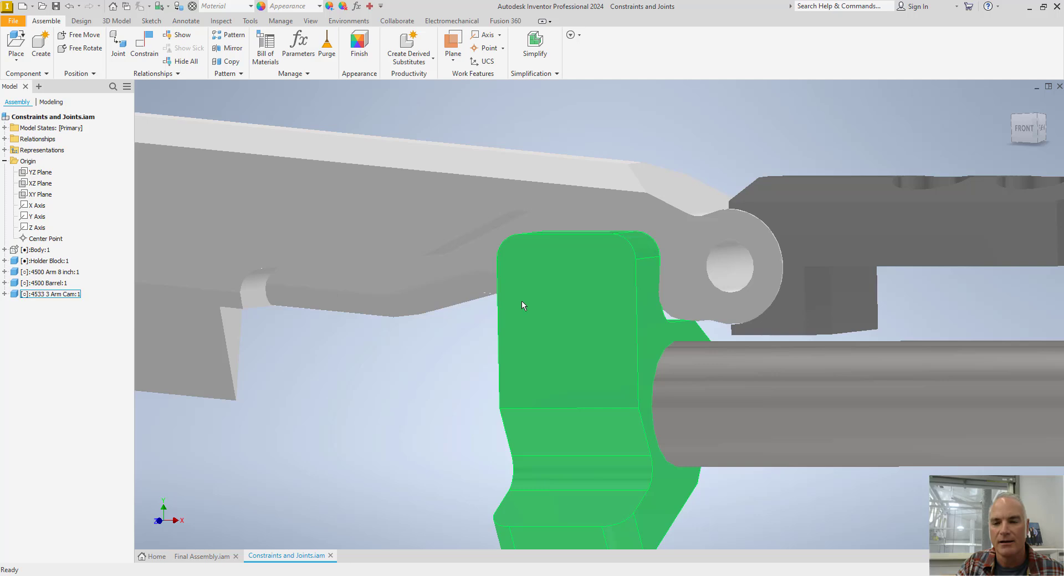
{"action": "mouse_move", "coordinate": [521, 301]}
{"action": "left_mouse_down"}
{"action": "mouse_move", "coordinate": [503, 304]}
{"action": "mouse_move", "coordinate": [518, 317]}
{"action": "left_mouse_up"}
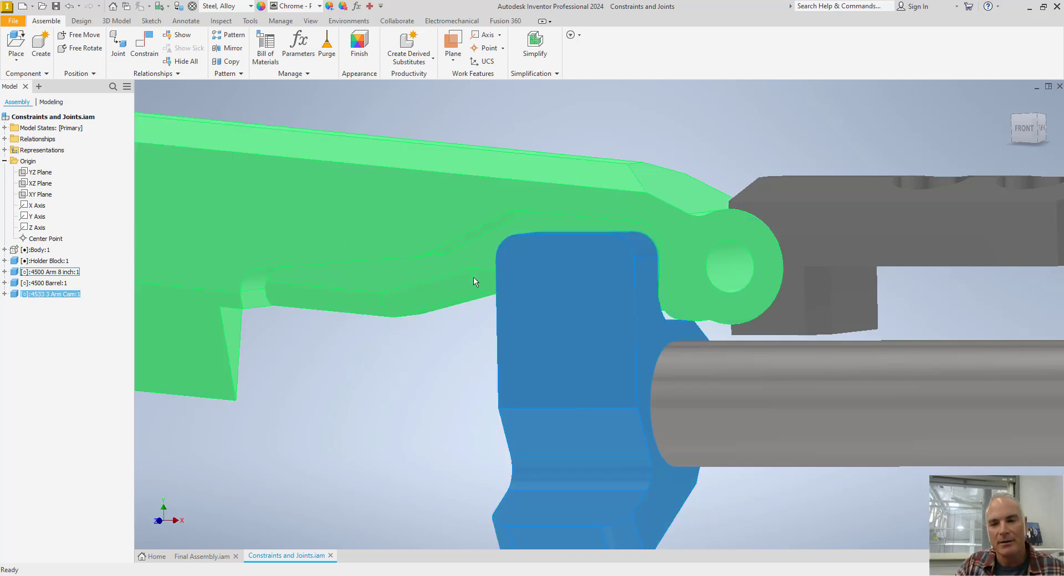
Add a transitional constraint between the cam's rounded upper corner face and the sloped face of the arm's cam track.
{"action": "left_click", "coordinate": [143, 50]}
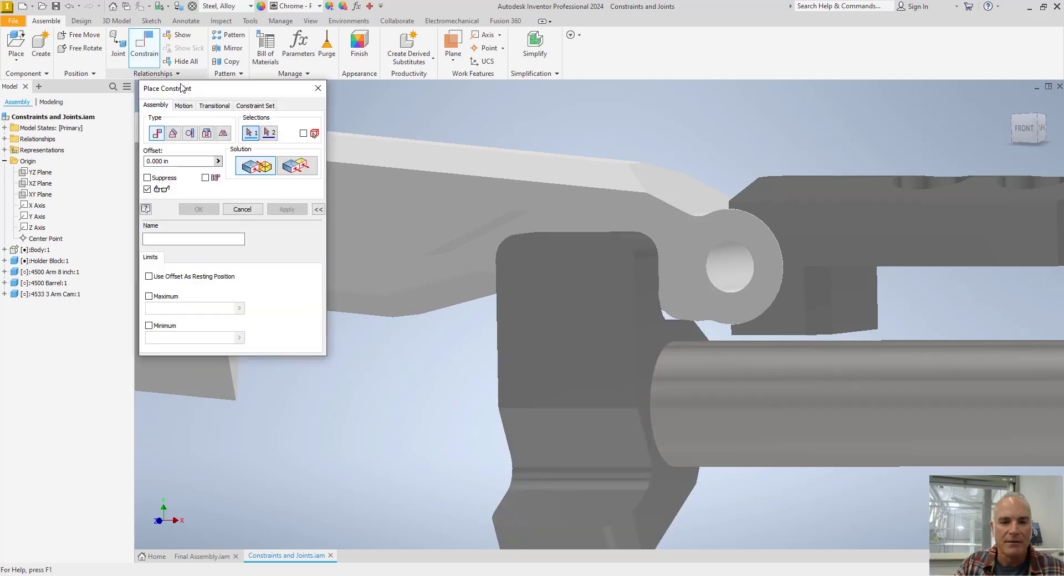
{"action": "left_click", "coordinate": [214, 107]}
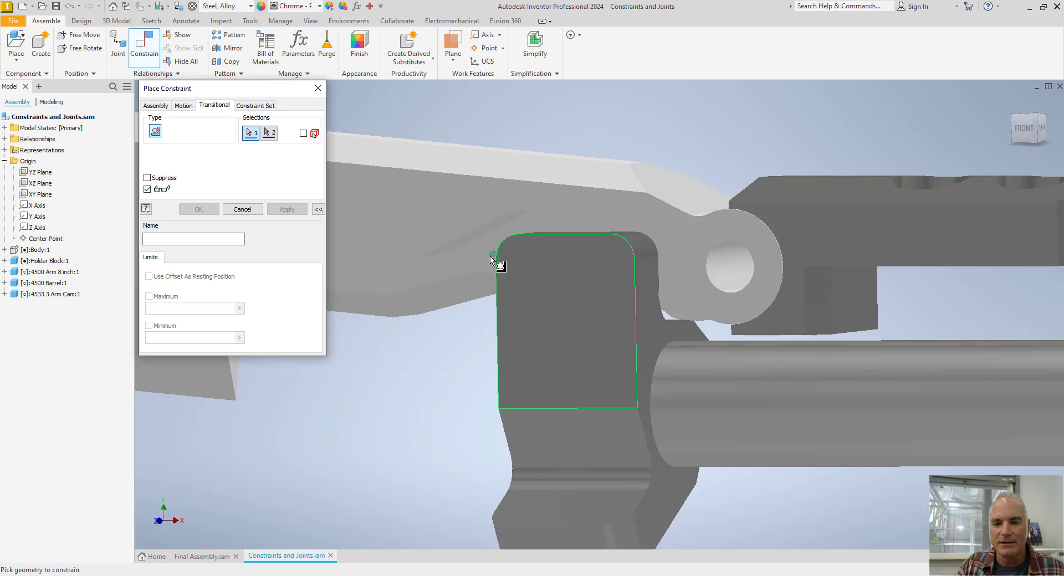
{"action": "middle_click_drag", "start_coordinate": [499, 264], "coordinate": [504, 293], "text": "shift"}
{"action": "scroll", "coordinate": [505, 293], "scroll_direction": "down", "scroll_amount": 3}
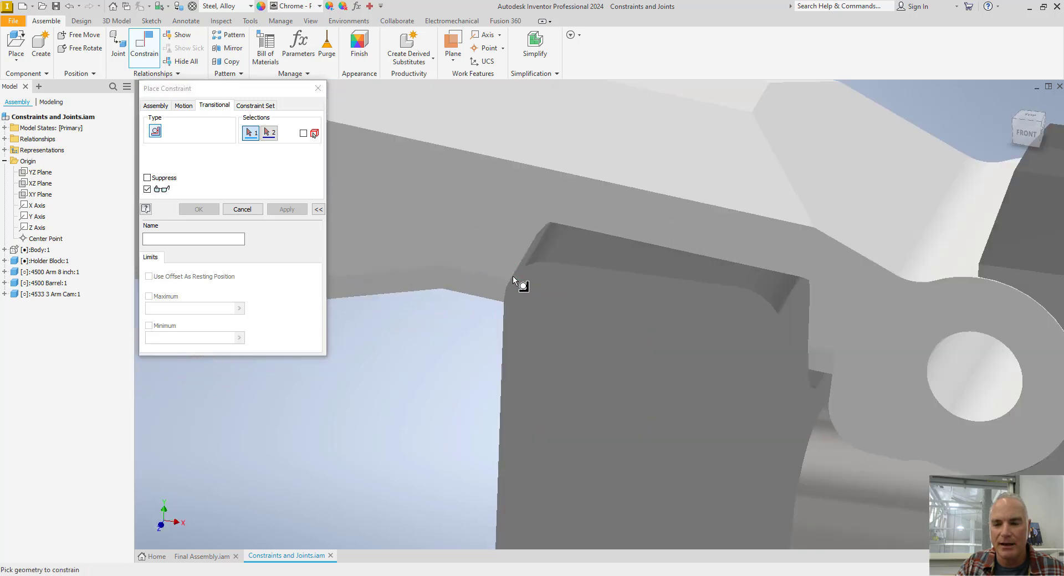
{"action": "left_click", "coordinate": [534, 250]}
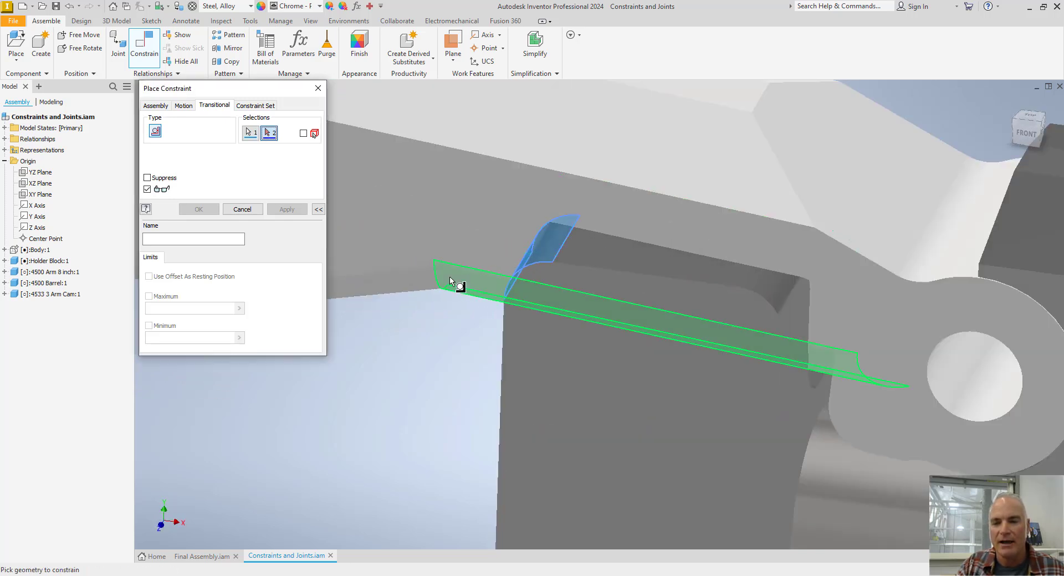
{"action": "middle_click_drag", "start_coordinate": [451, 270], "coordinate": [452, 245], "text": "shift"}
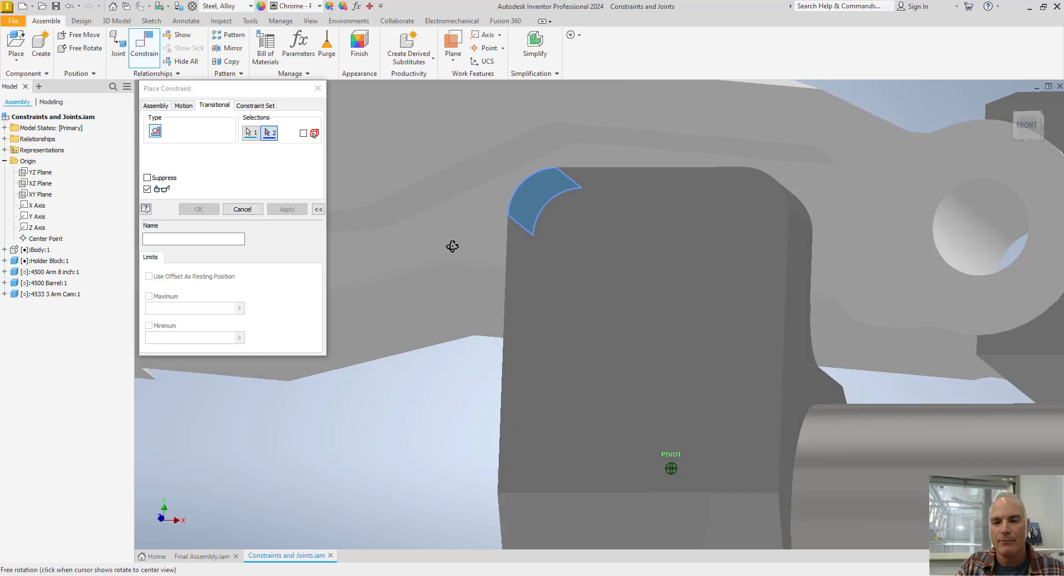
{"action": "left_click", "coordinate": [473, 177]}
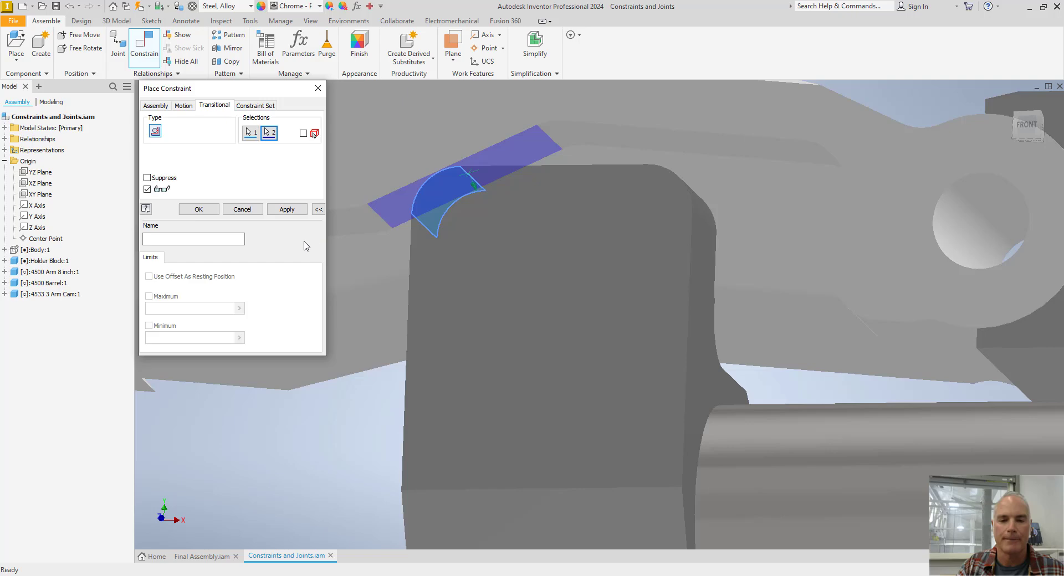
{"action": "left_click", "coordinate": [199, 210]}
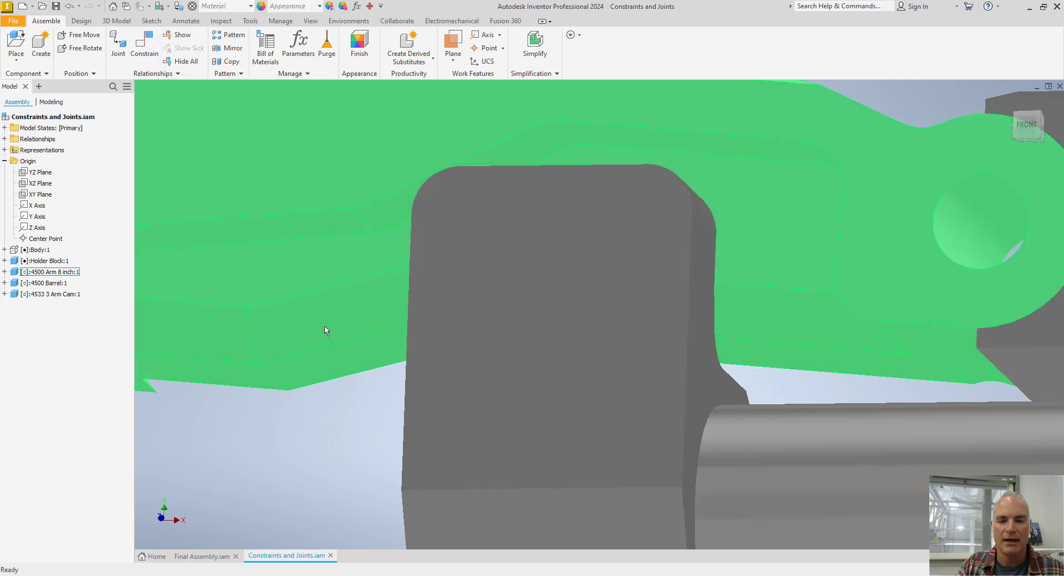
{"action": "scroll", "coordinate": [477, 387], "scroll_direction": "up", "scroll_amount": 2}
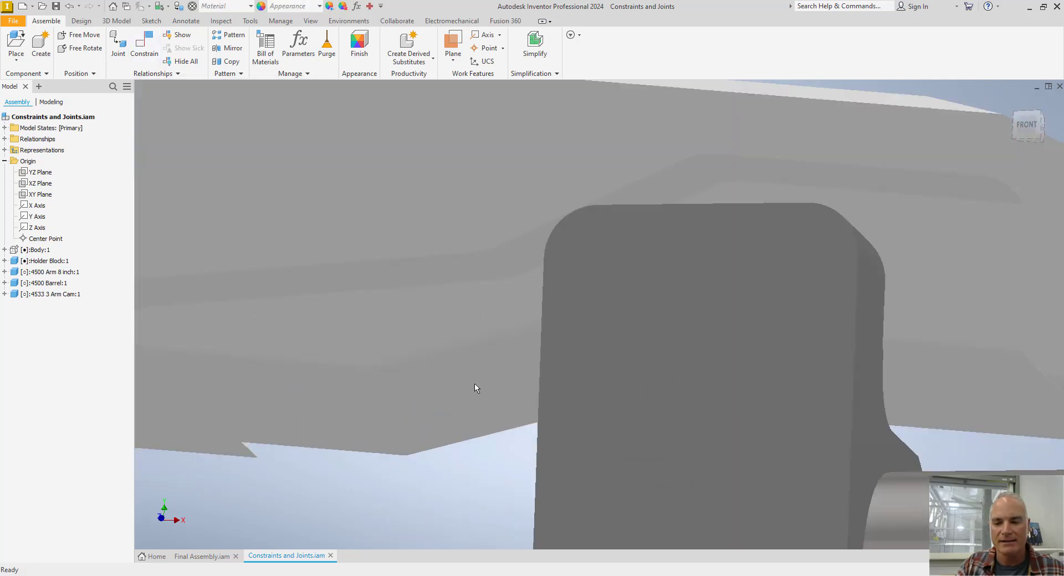
Slide the cam along its axis toward the arm's pivot to test how it drives the 8 inch arm.
{"action": "scroll", "coordinate": [471, 391], "scroll_direction": "down", "scroll_amount": 4}
{"action": "left_click_drag", "start_coordinate": [544, 358], "coordinate": [604, 362]}
{"action": "scroll", "coordinate": [578, 189], "scroll_direction": "down", "scroll_amount": 3}
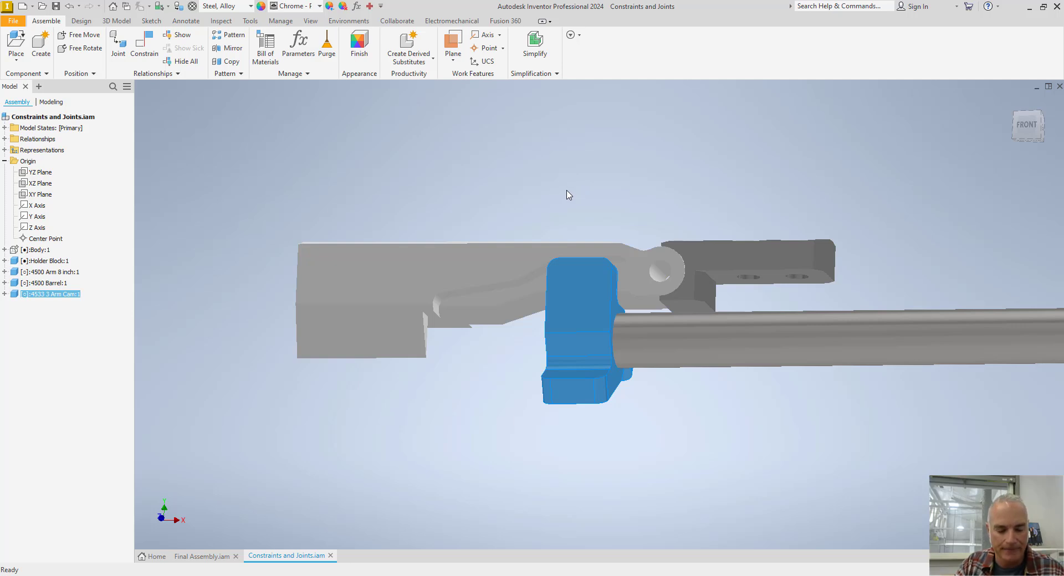
Return to the home view and make the hidden Body component visible around the arm, cam and barrel.
{"action": "key", "text": "F6"}
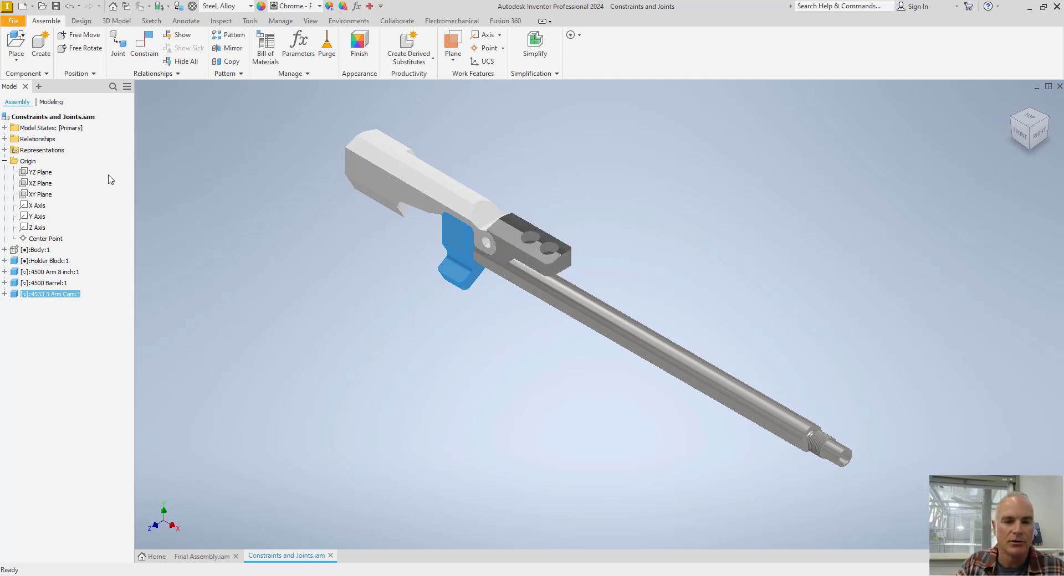
{"action": "right_click", "coordinate": [40, 254]}
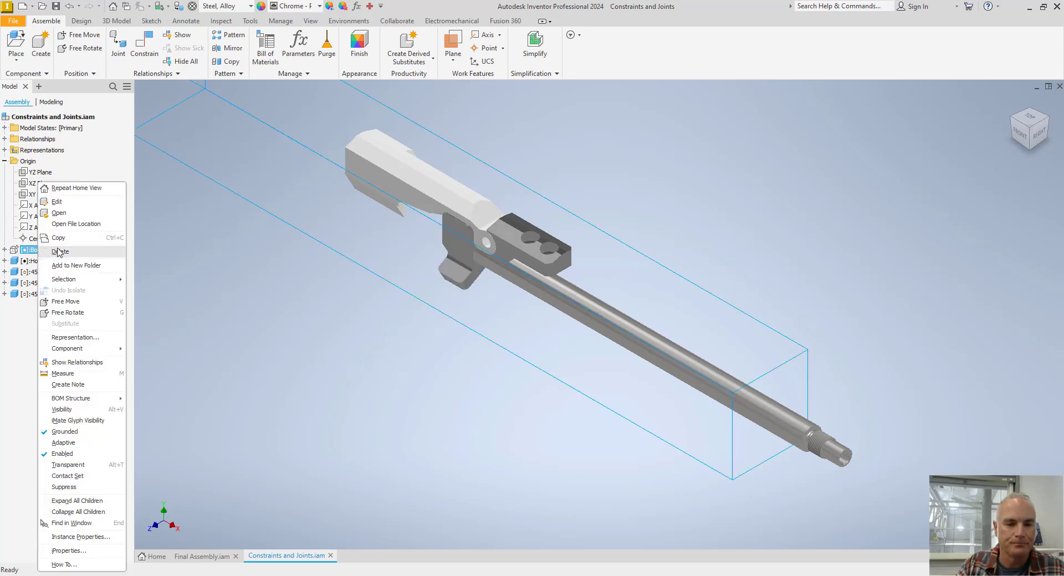
{"action": "left_click", "coordinate": [68, 417]}
{"action": "scroll", "coordinate": [368, 422], "scroll_direction": "up", "scroll_amount": 3}
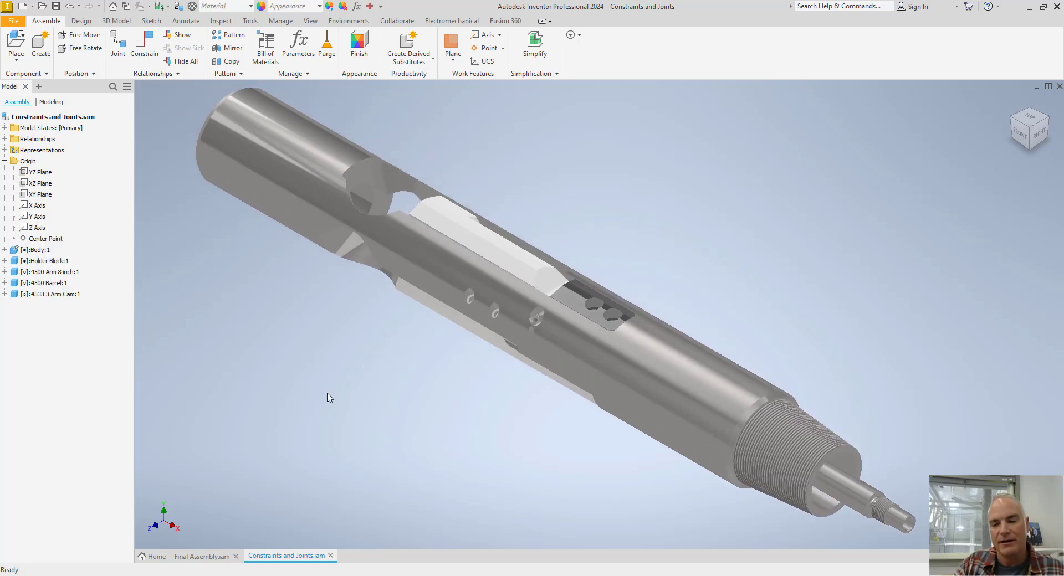
Start a circular component pattern of the holder block and the 8 inch arm about the barrel's axis.
{"action": "scroll", "coordinate": [528, 348], "scroll_direction": "up", "scroll_amount": 3}
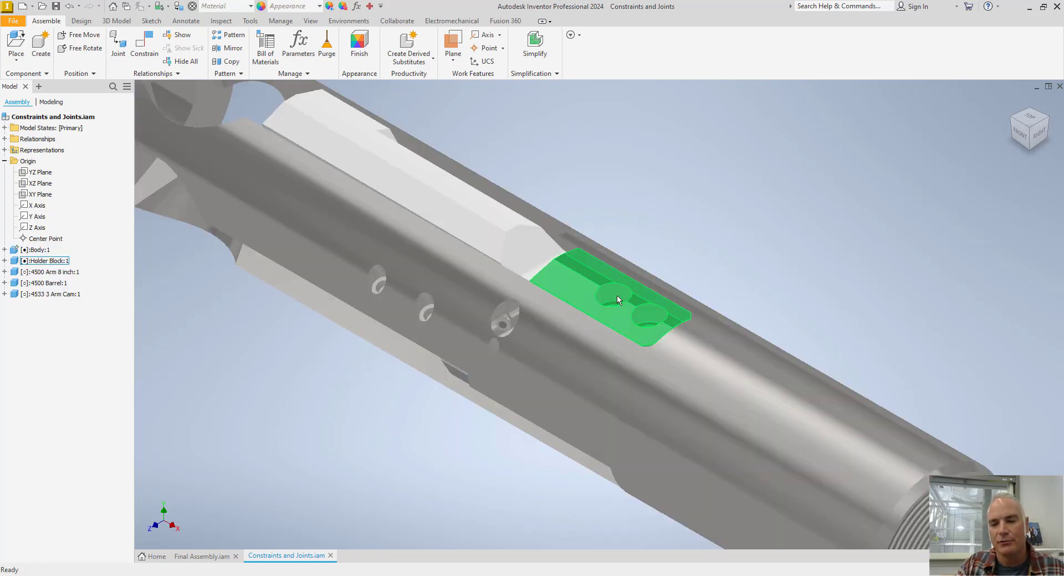
{"action": "left_click", "coordinate": [222, 35]}
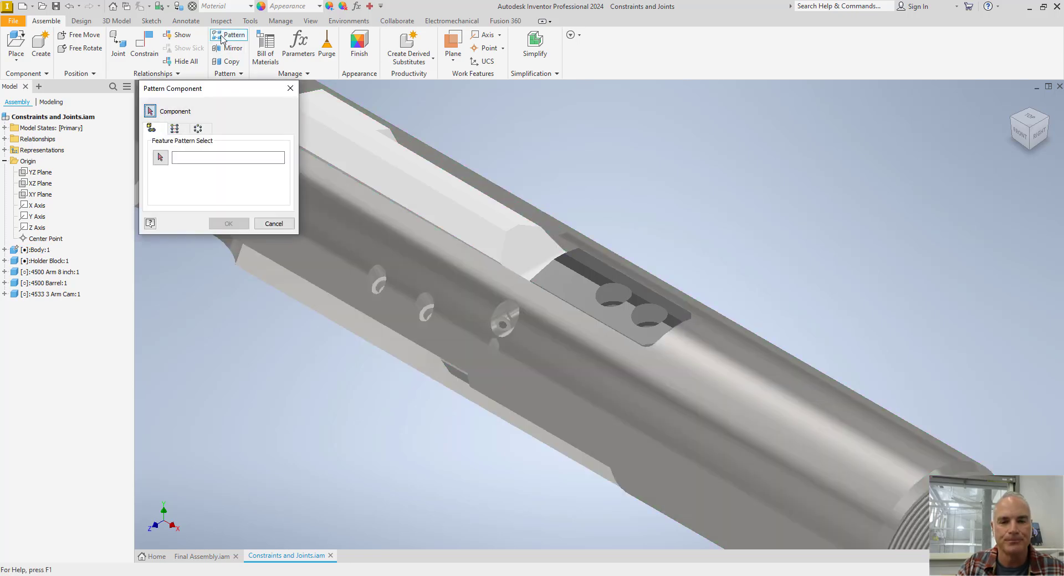
{"action": "left_click", "coordinate": [203, 129]}
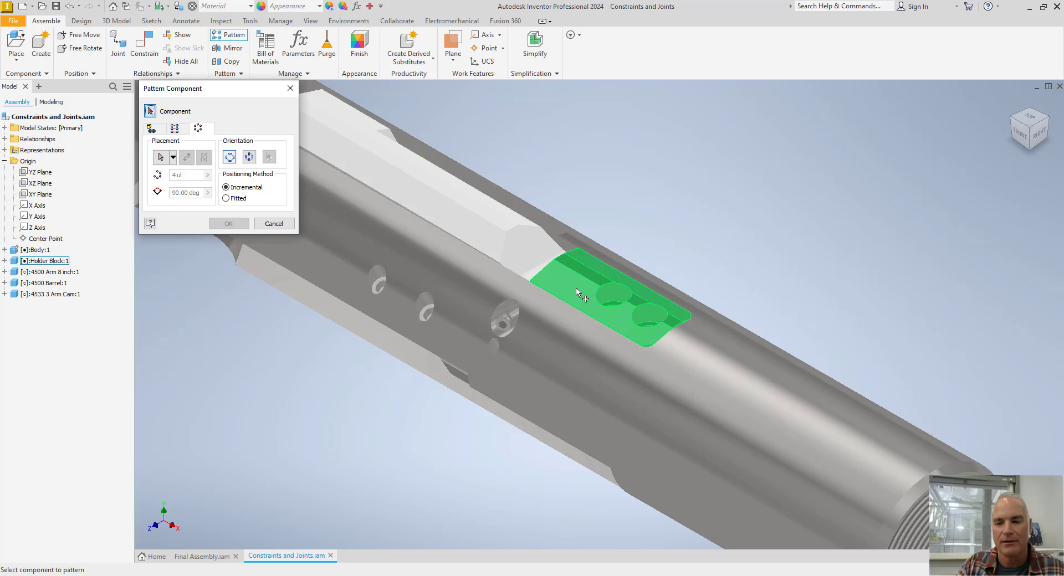
{"action": "left_click", "coordinate": [576, 290]}
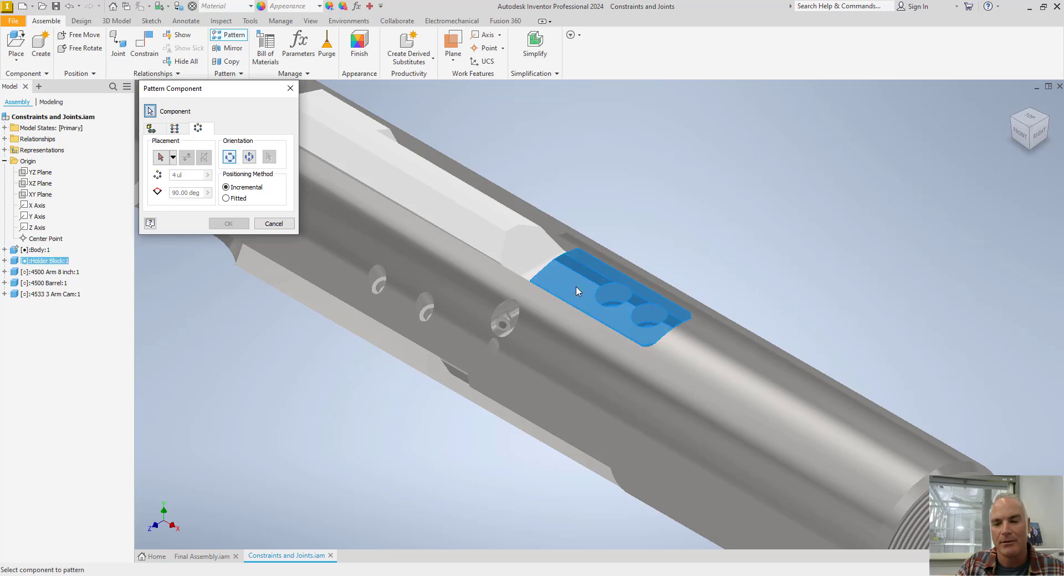
{"action": "left_click", "coordinate": [516, 249]}
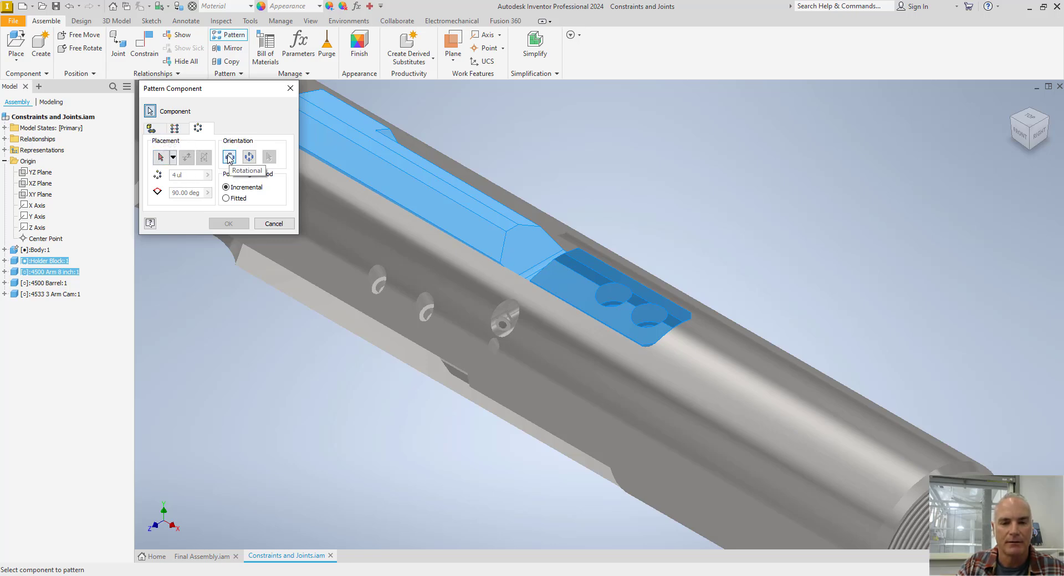
{"action": "left_click", "coordinate": [162, 158]}
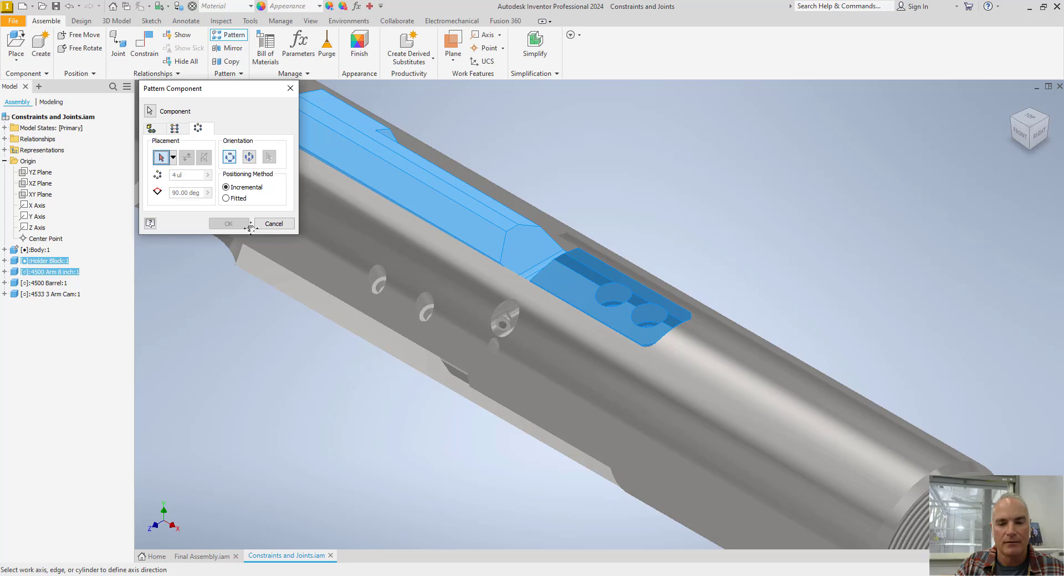
{"action": "scroll", "coordinate": [577, 365], "scroll_direction": "down", "scroll_amount": 5}
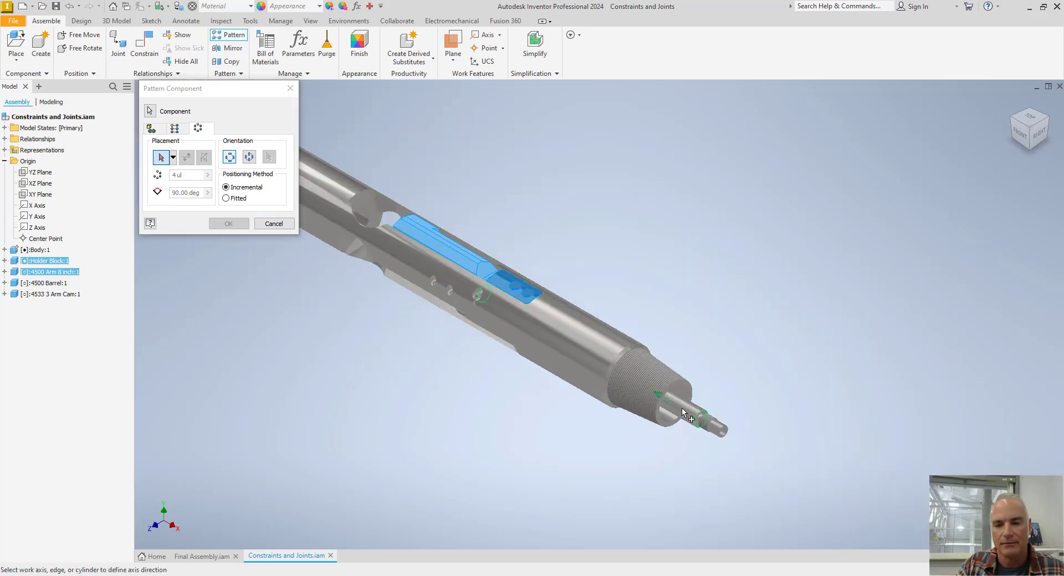
{"action": "left_click", "coordinate": [682, 408]}
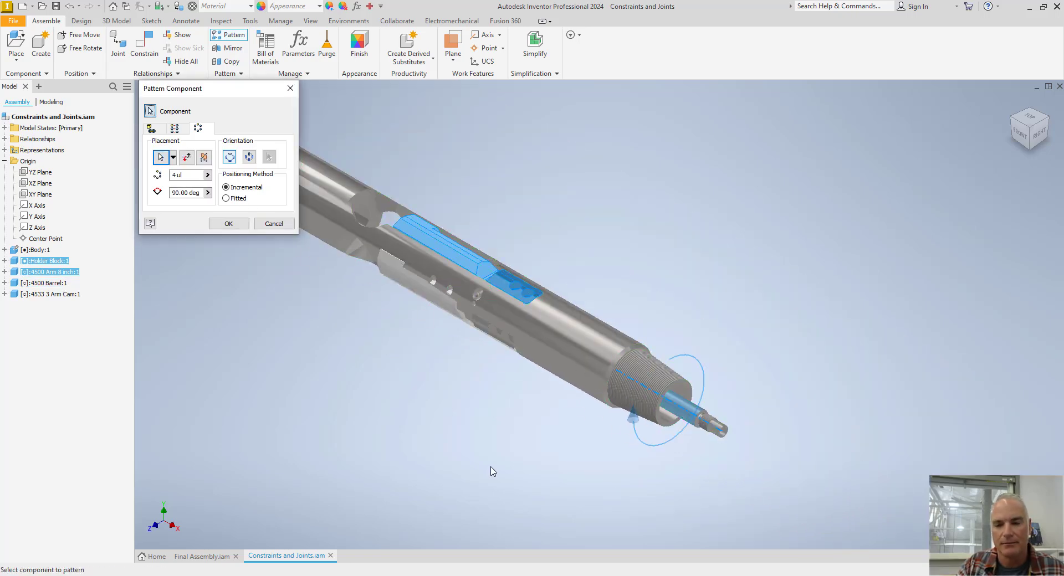
Set the circular pattern to 3 instances spaced 120 deg apart and create it.
{"action": "left_click", "coordinate": [186, 176]}
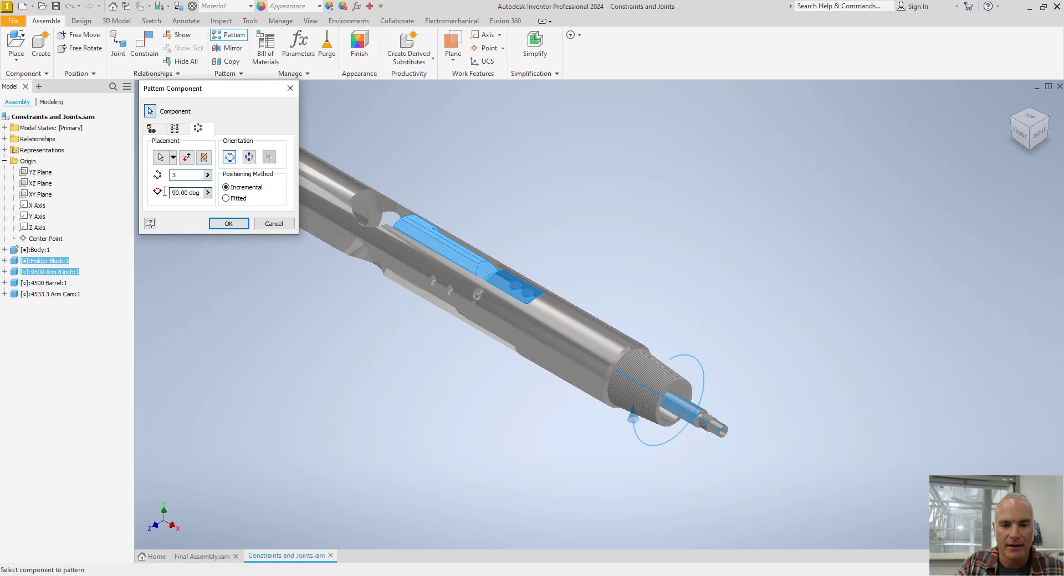
{"action": "left_click", "coordinate": [174, 192]}
{"action": "type", "text": "120"}
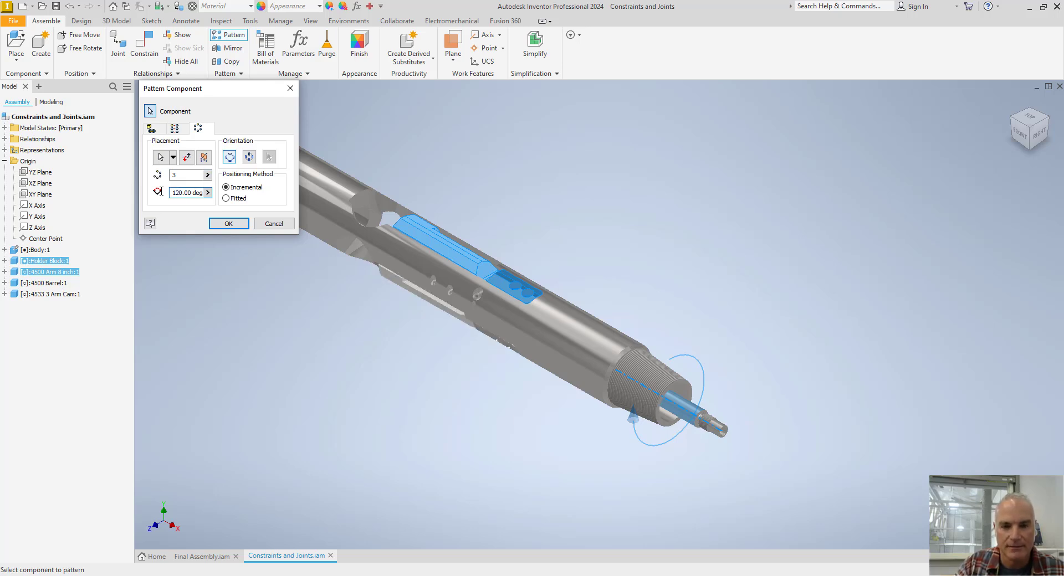
{"action": "left_click", "coordinate": [227, 224]}
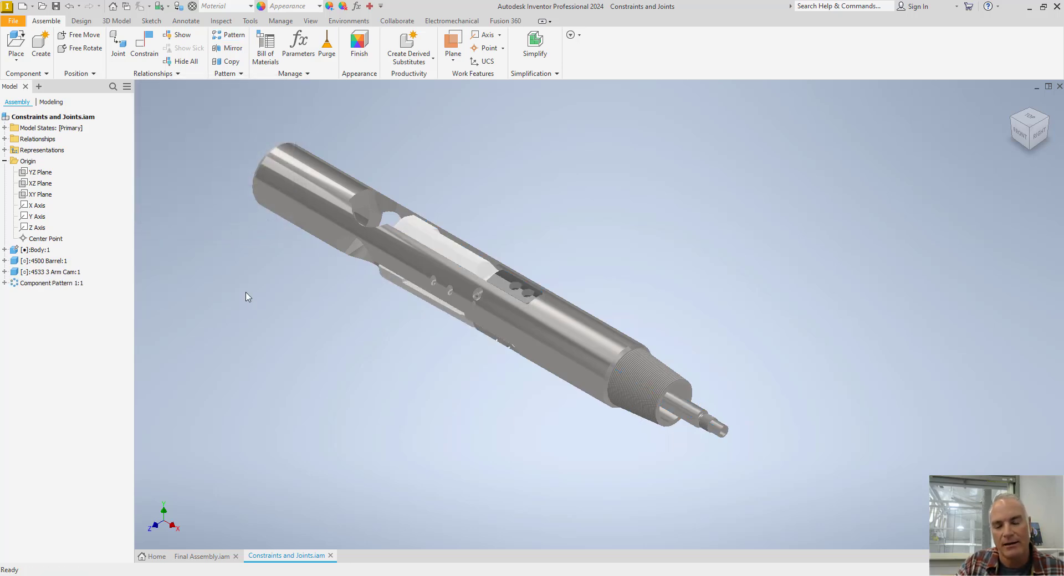
Slide the barrel slightly into the body to test how the patterned arms swing with it.
{"action": "mouse_move", "coordinate": [437, 334]}
{"action": "left_mouse_down"}
{"action": "mouse_move", "coordinate": [439, 302]}
{"action": "mouse_move", "coordinate": [439, 347]}
{"action": "left_mouse_up"}
{"action": "key", "text": "Escape"}
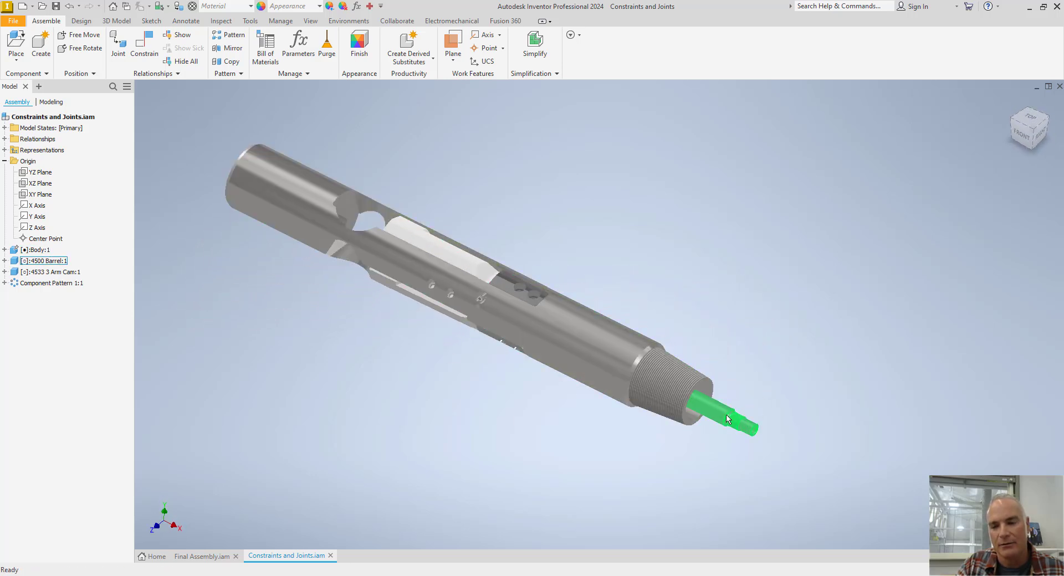
{"action": "left_click_drag", "start_coordinate": [718, 414], "coordinate": [704, 427]}
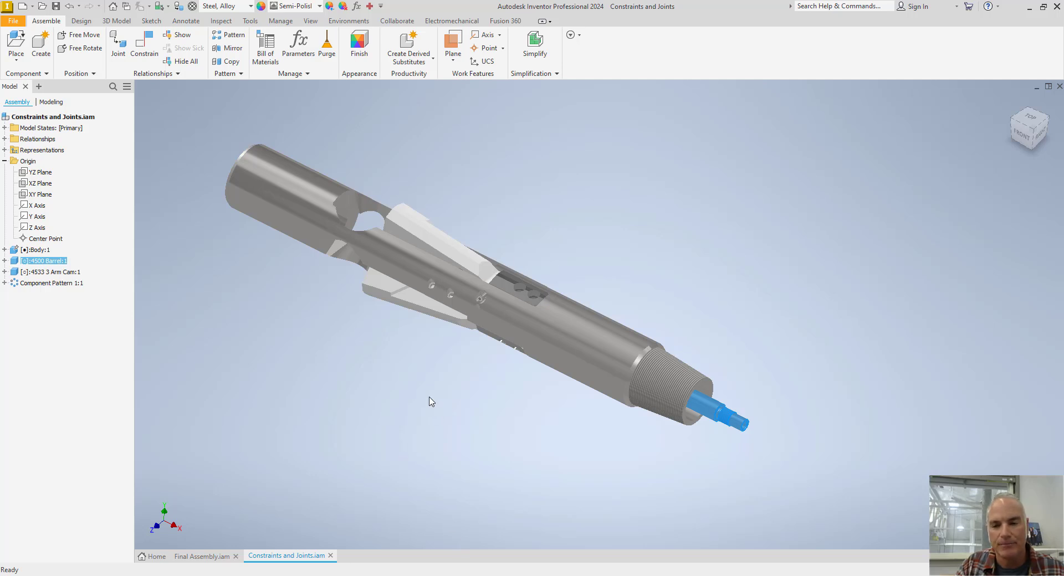
{"action": "key", "text": "Home"}
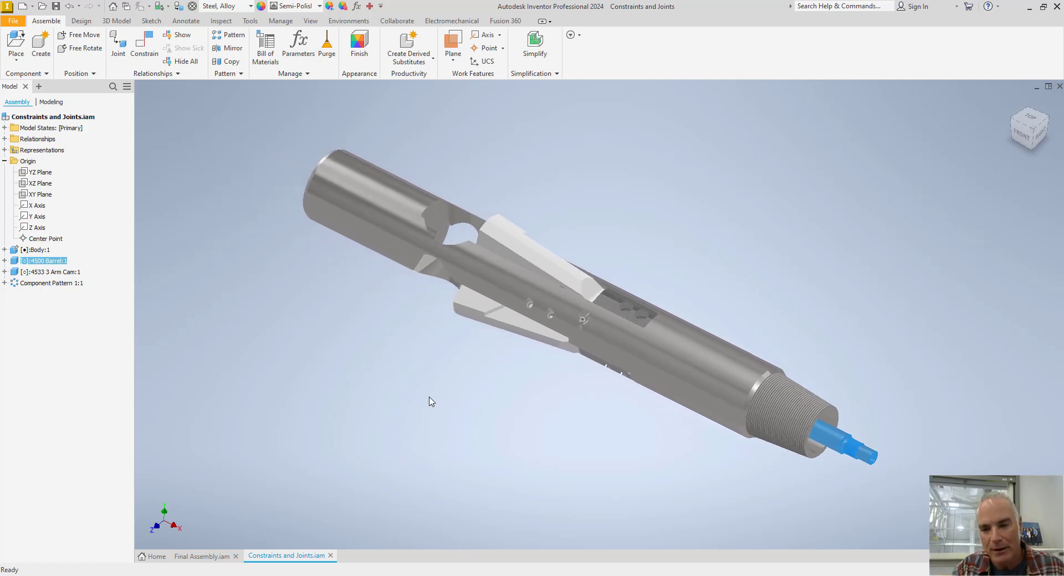